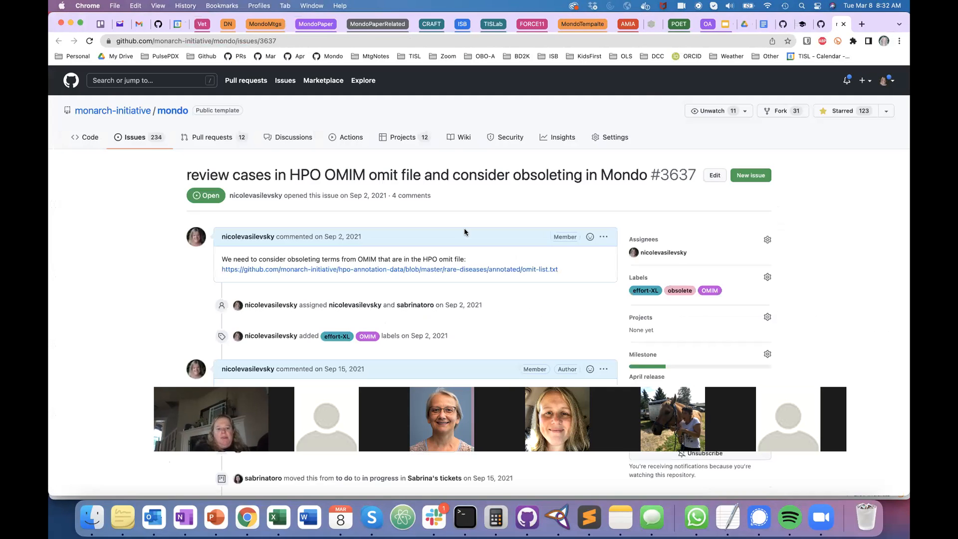
scroll(464, 228, "down", 3)
scroll(464, 232, "up", 3)
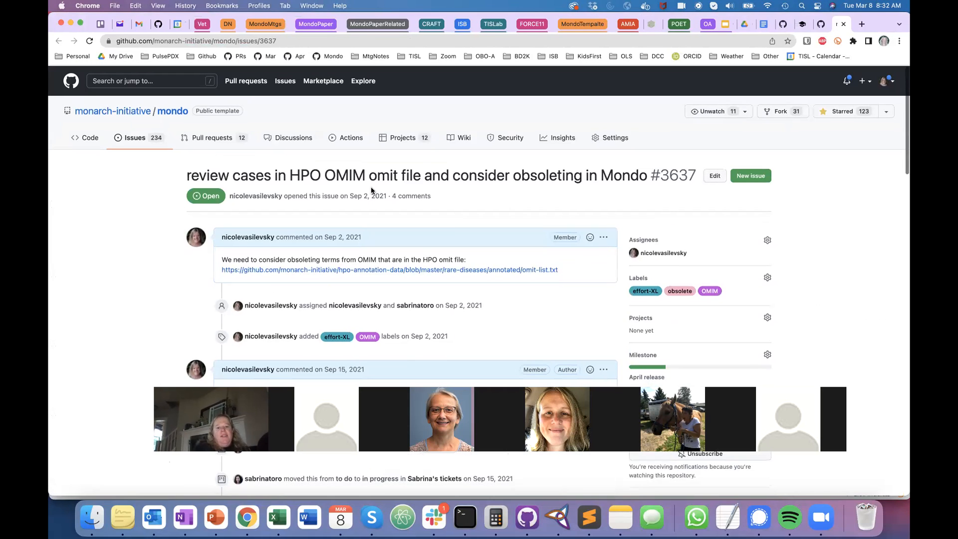
key("Tab")
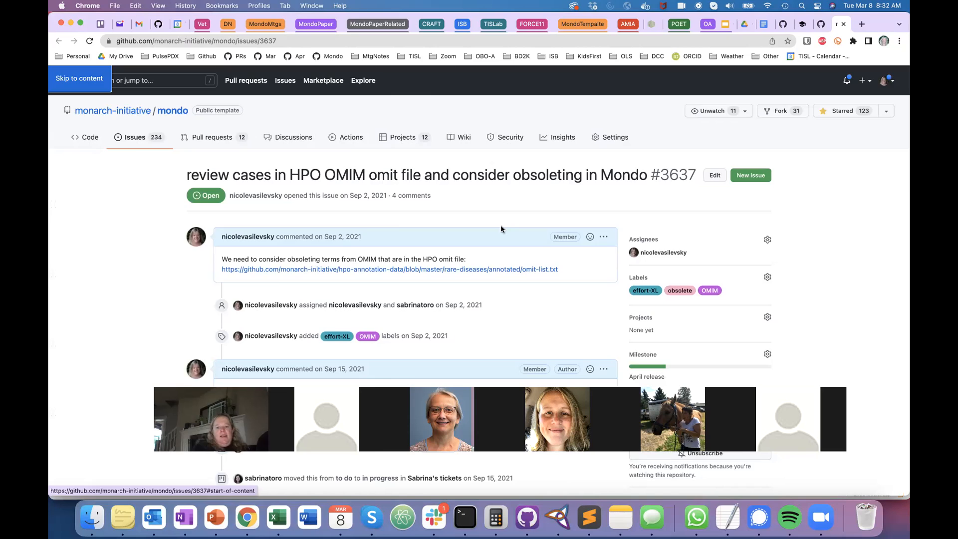
Step: Switch to Protégé and examine the annotations of Antipyrine metabolism, including its comment, subset and scheduled obsoletion date
key("super+Tab")
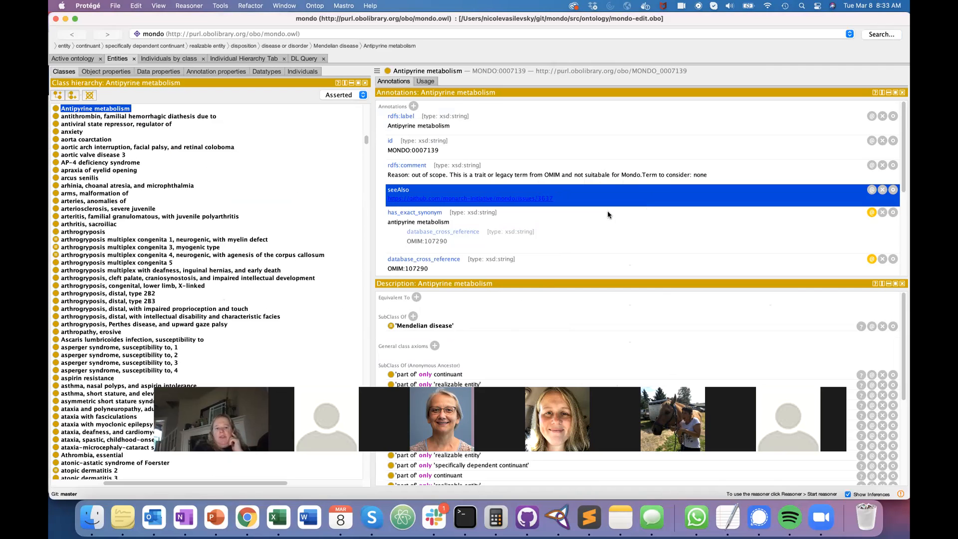
scroll(607, 214, "down", 5)
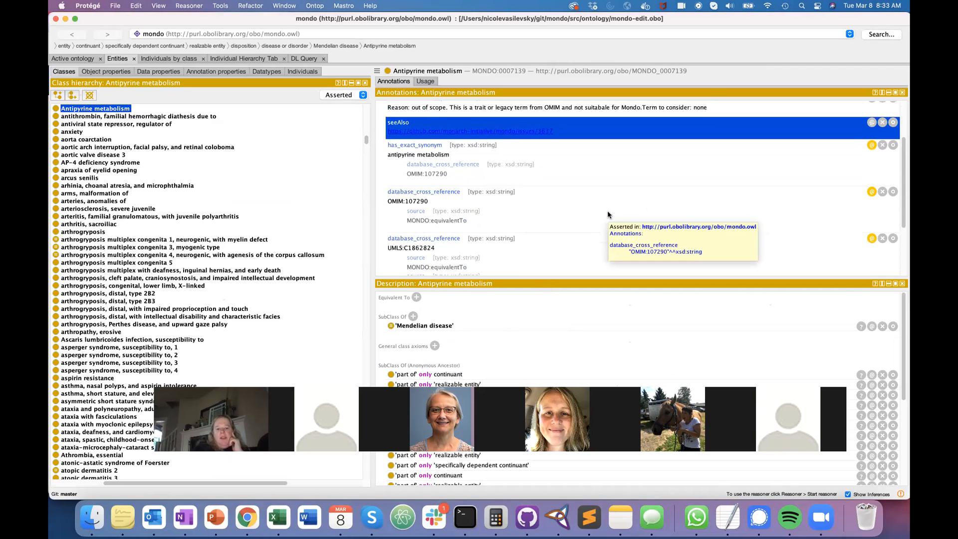
scroll(607, 214, "down", 1)
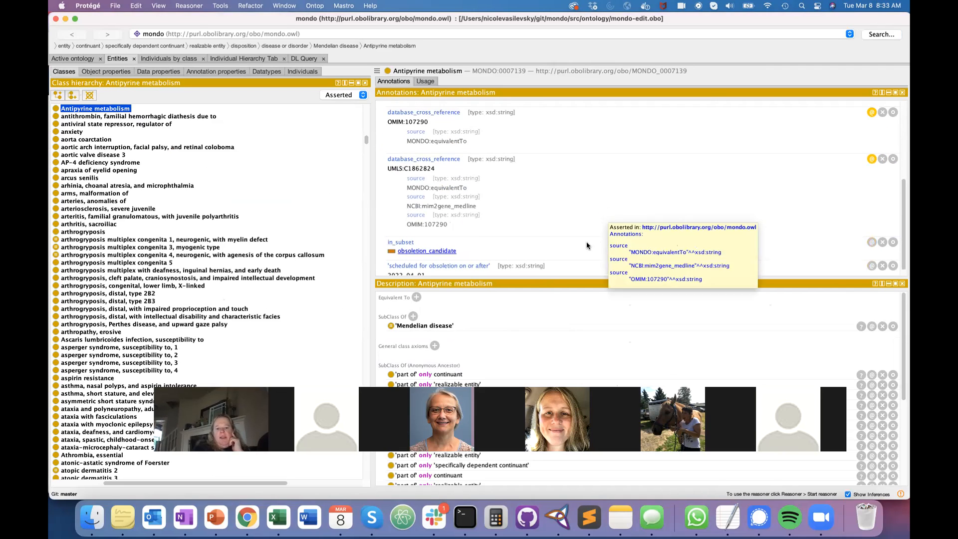
left_click(482, 247)
left_click(494, 266)
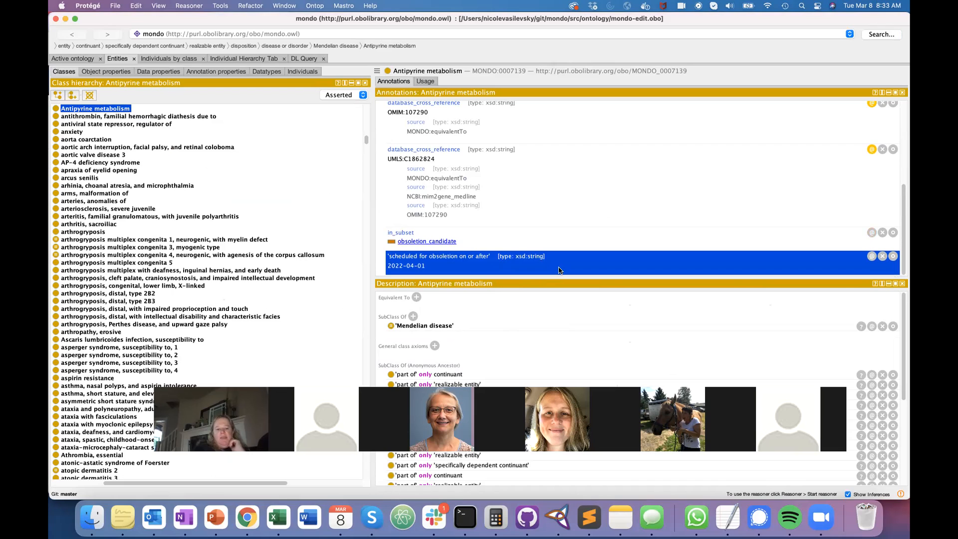
scroll(559, 269, "up", 2)
scroll(559, 266, "up", 3)
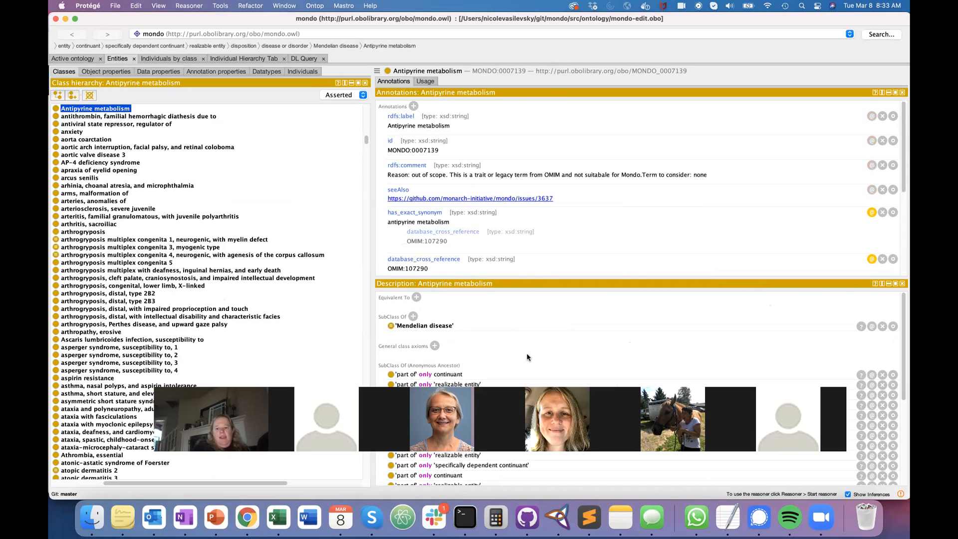
Step: Switch to the mondo repository in GitHub Desktop
left_click(527, 517)
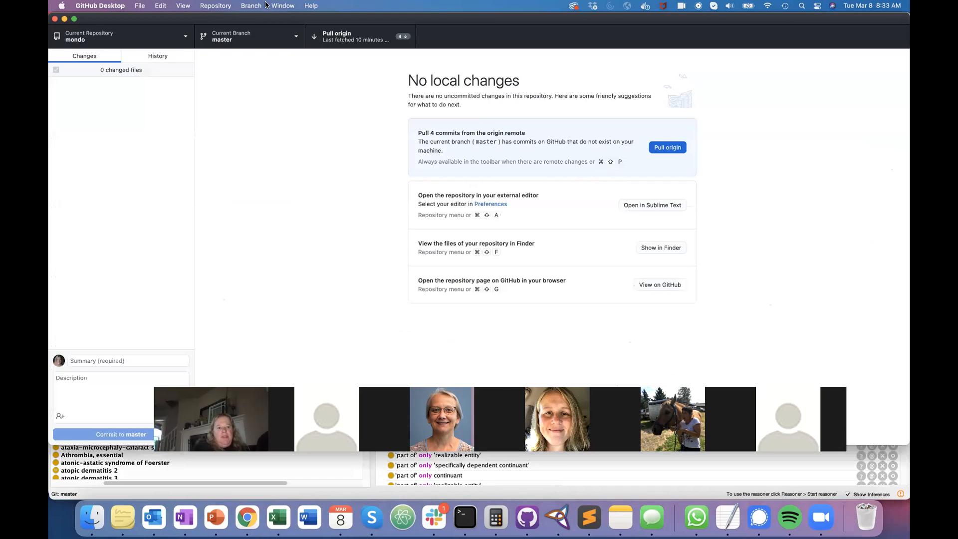
left_click(248, 40)
left_click(339, 73)
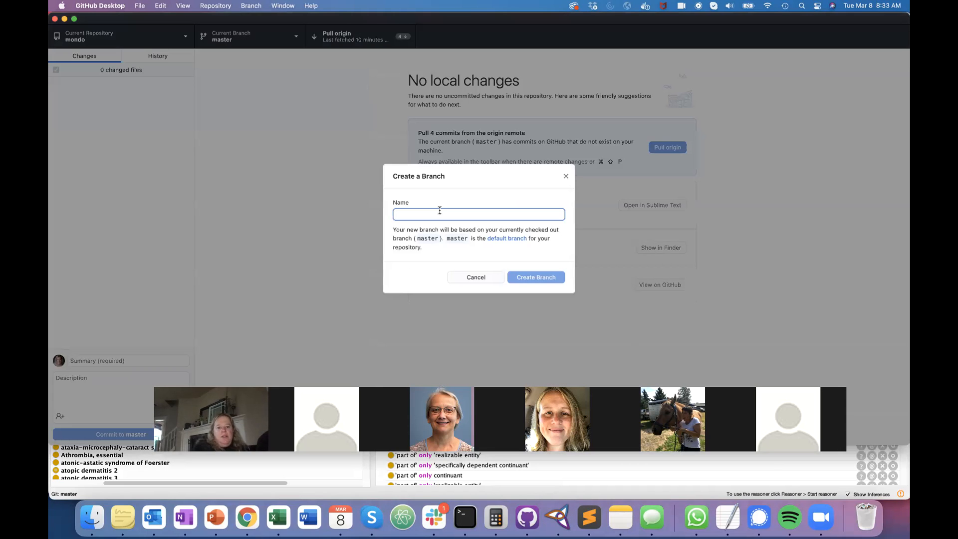
left_click(466, 277)
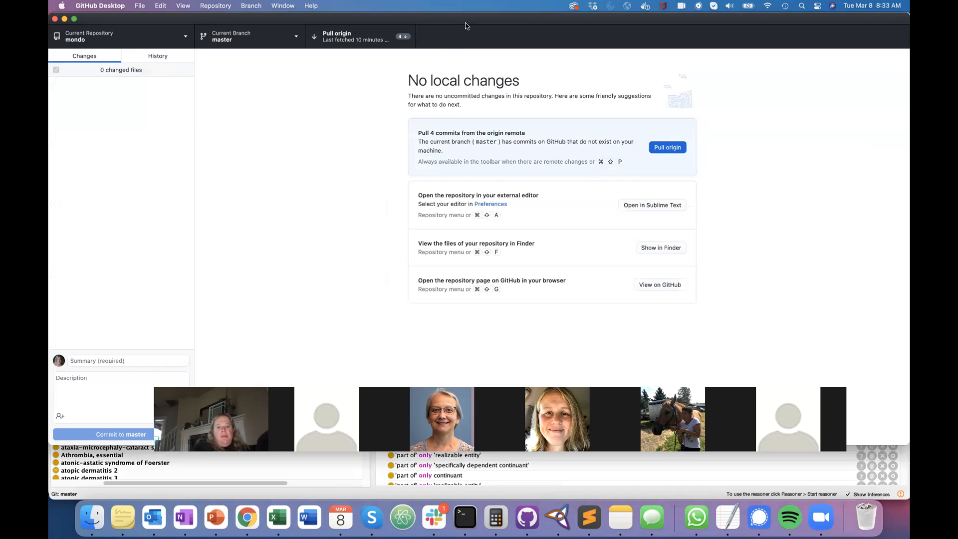
Step: Pull the latest commits from origin into master, and create the branch issue-3637 with the issue number copied from the GitHub issue in Chrome
left_click(362, 40)
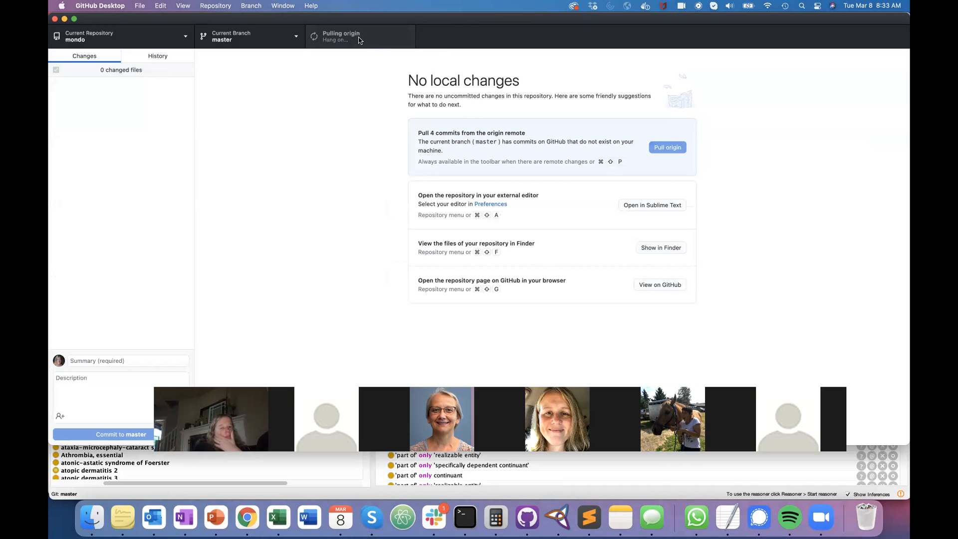
left_click(259, 37)
left_click(339, 75)
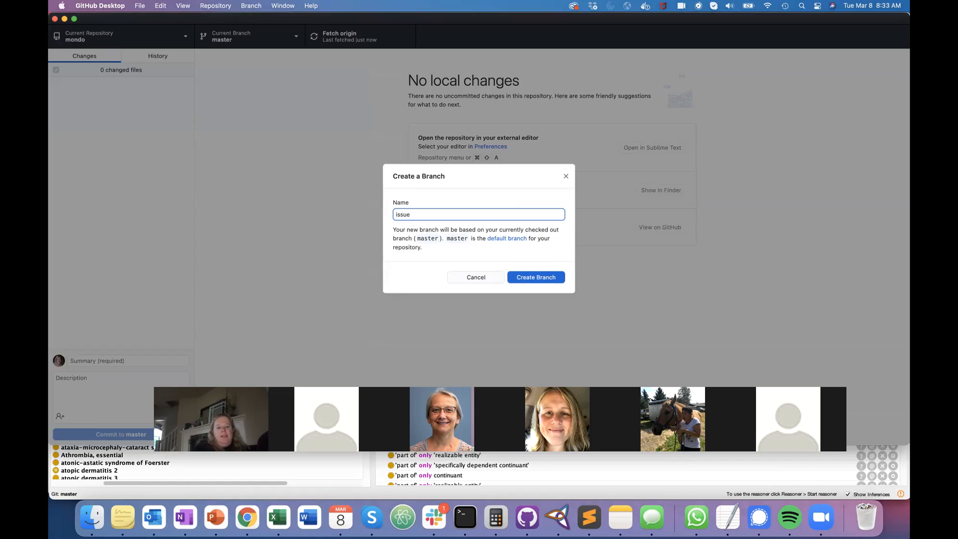
left_click(247, 517)
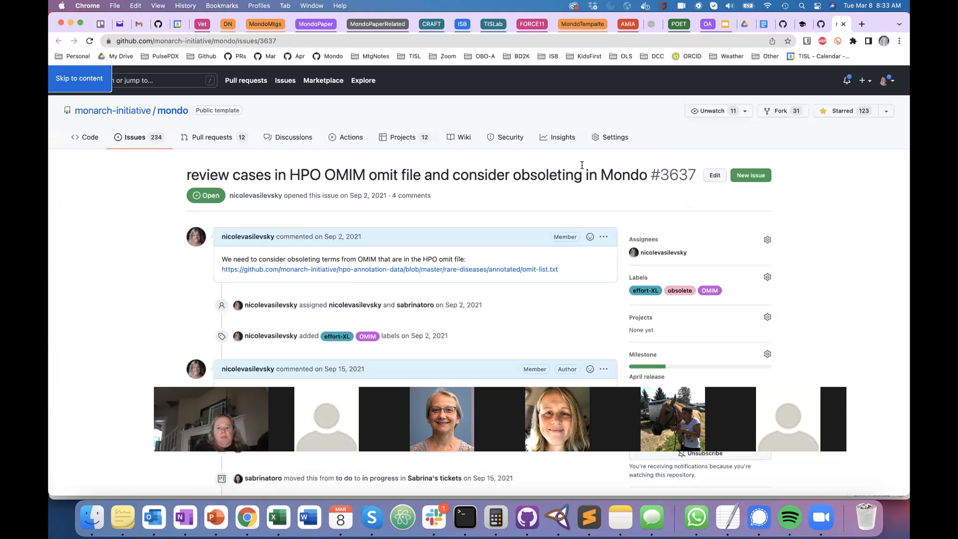
double_click(689, 174)
key("super+c")
key("super+Tab")
key("super+v")
left_click(537, 277)
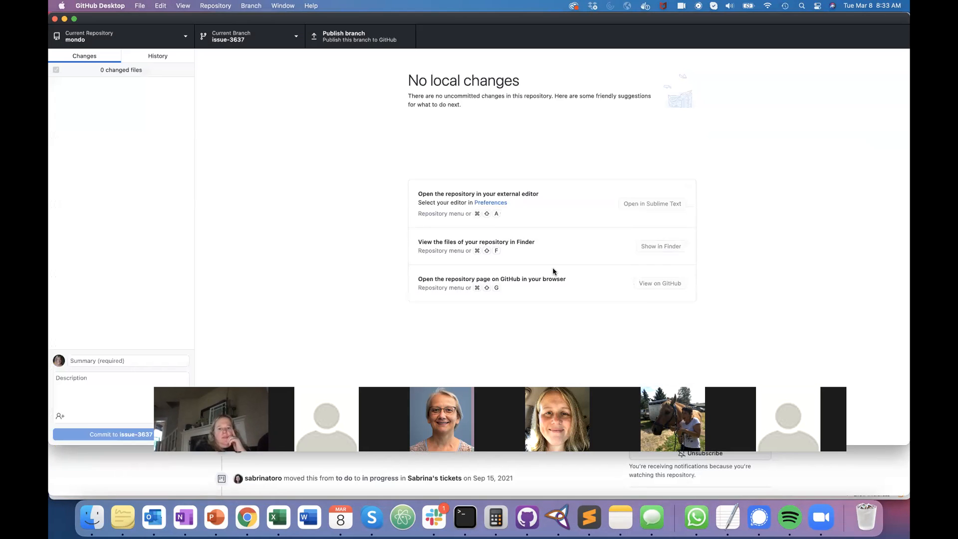
Step: Switch to Protégé and make the class Antipyrine metabolism obsolete
left_click(550, 523)
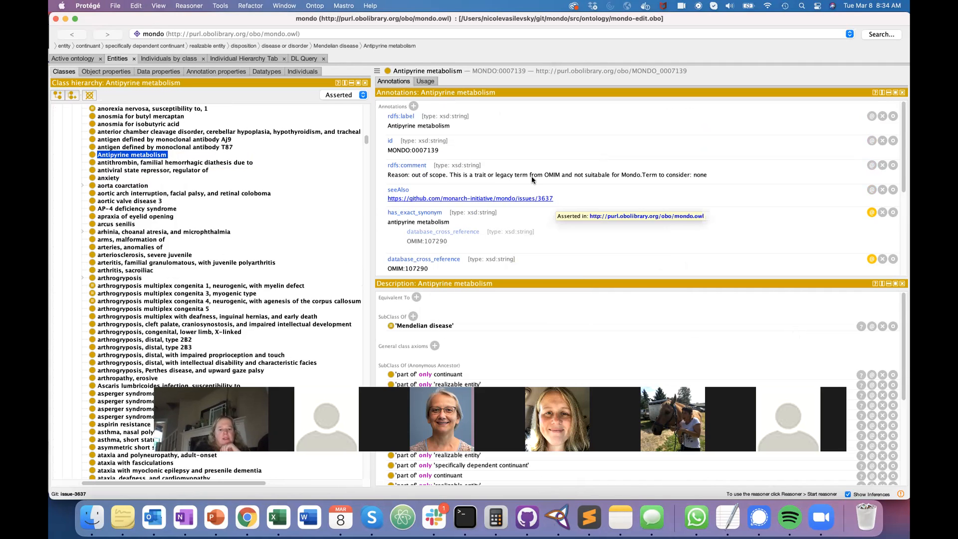
scroll(530, 177, "down", 1)
scroll(529, 173, "down", 3)
scroll(529, 173, "up", 5)
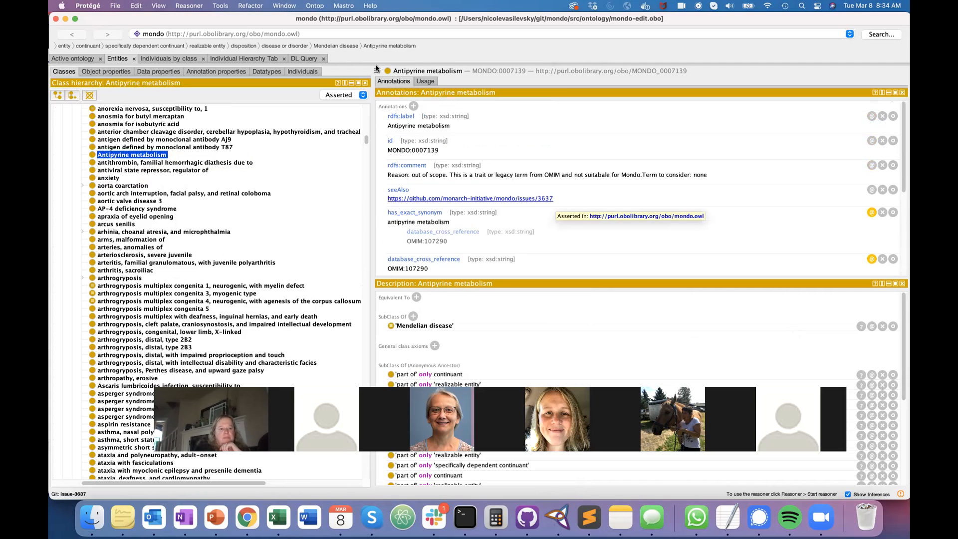
left_click(139, 5)
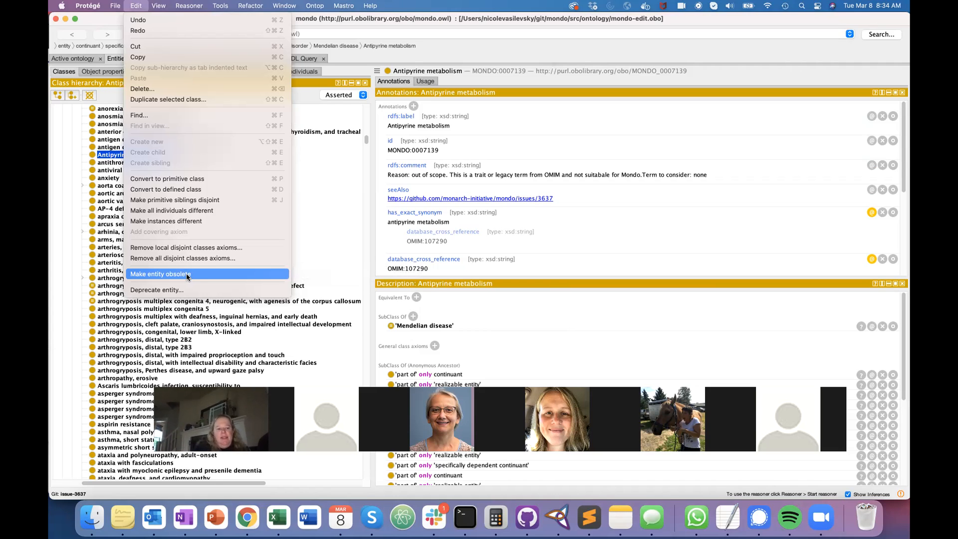
left_click(187, 275)
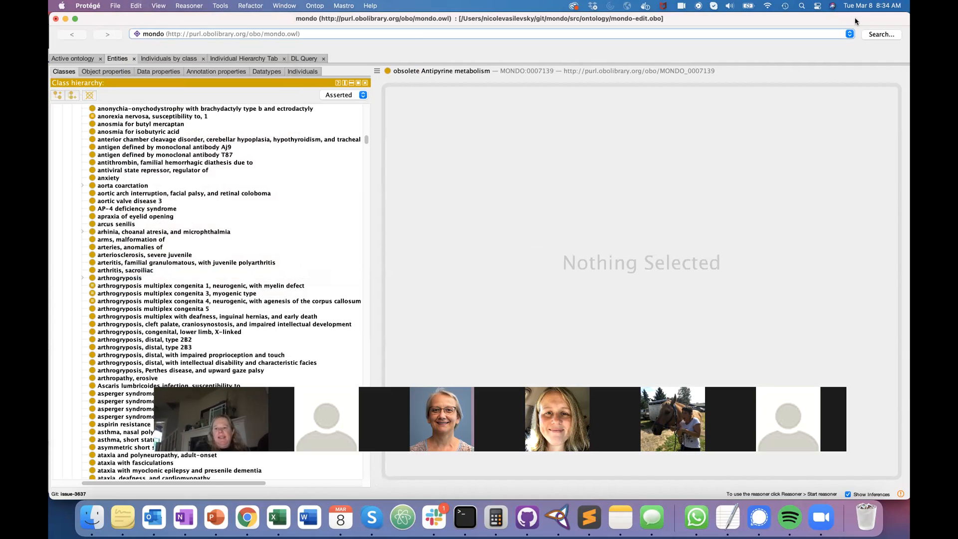
Step: Search the ontology for MONDO:0007139, open the obsolete Antipyrine metabolism class and review its comment and seeAlso annotations
left_click(880, 34)
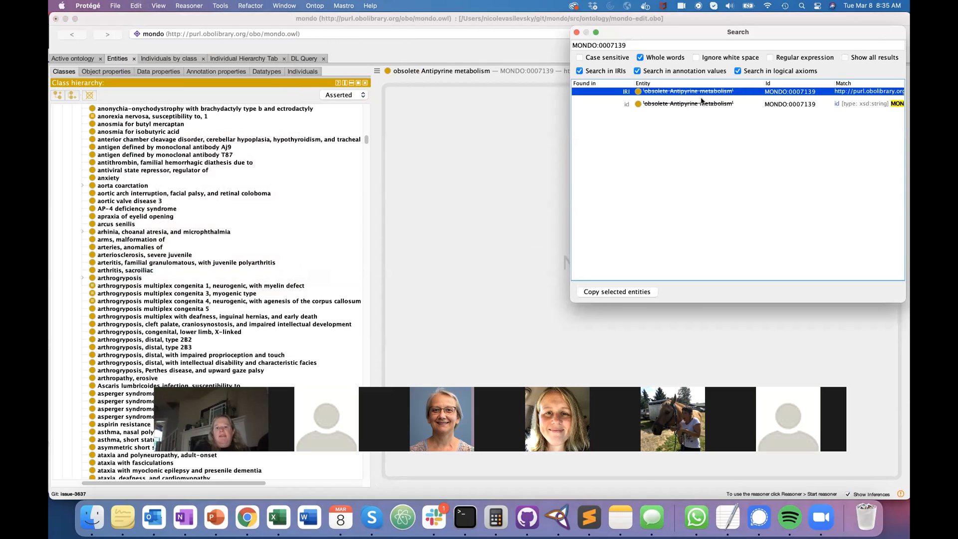
left_click(548, 22)
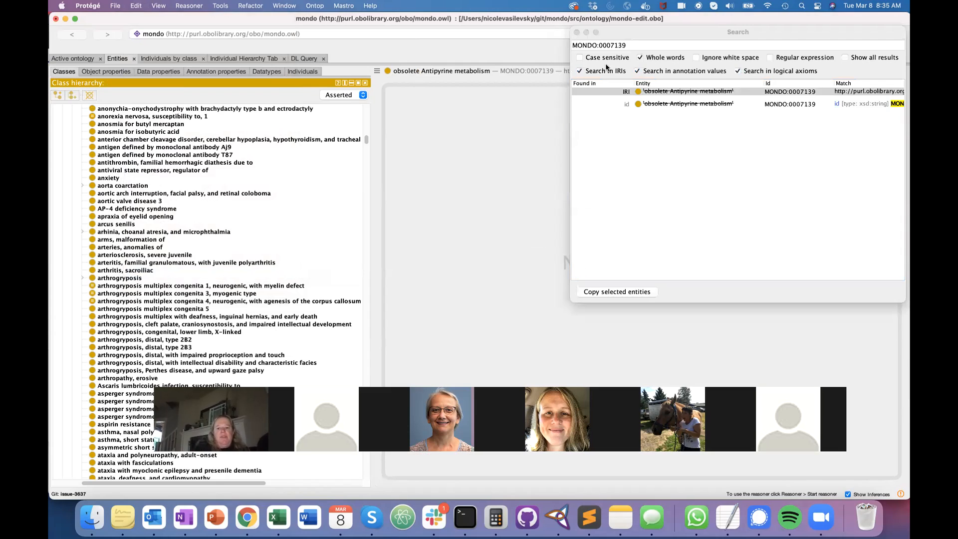
left_click(671, 93)
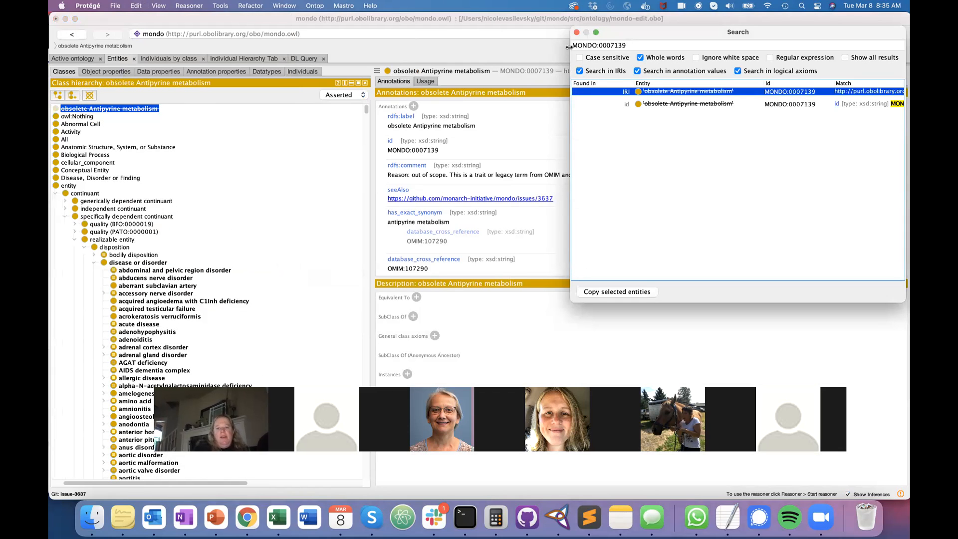
left_click(576, 33)
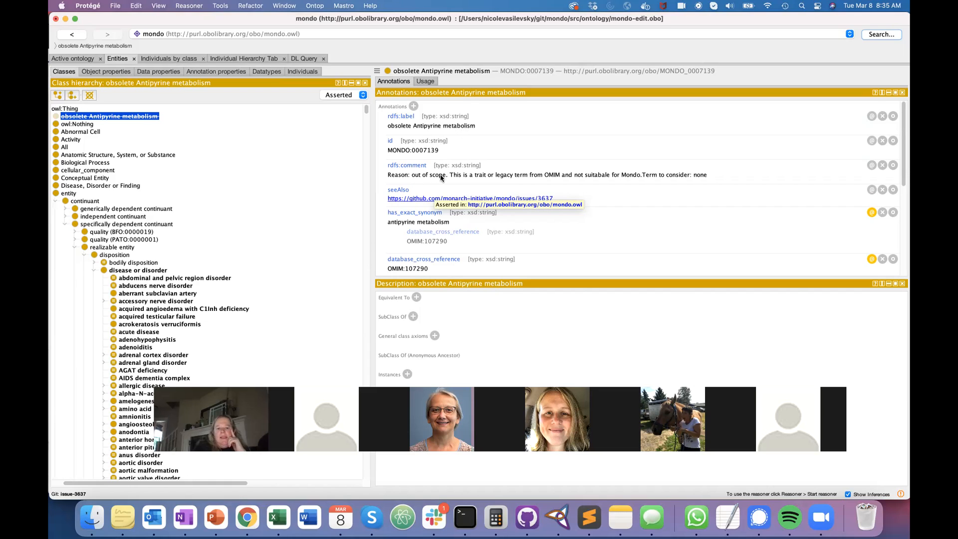
left_click(607, 195)
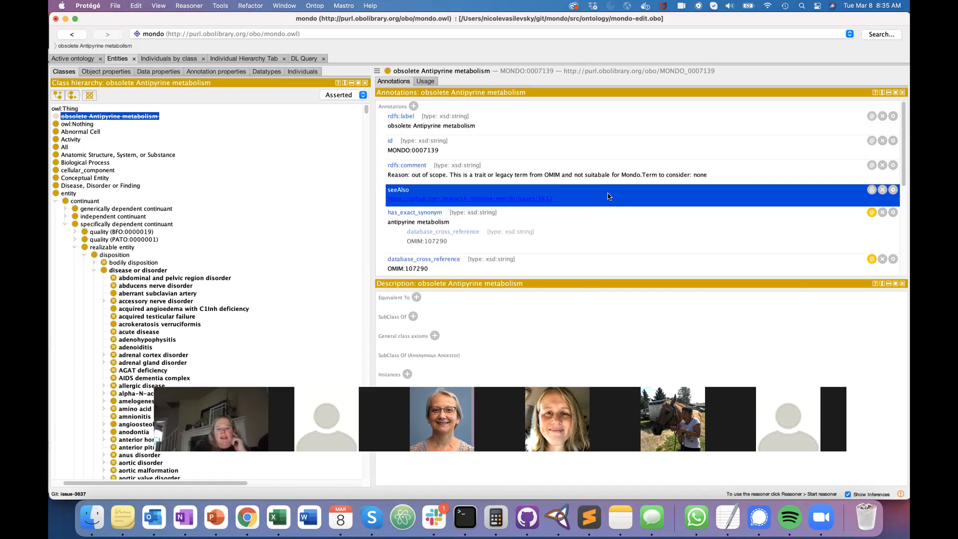
left_click(708, 175)
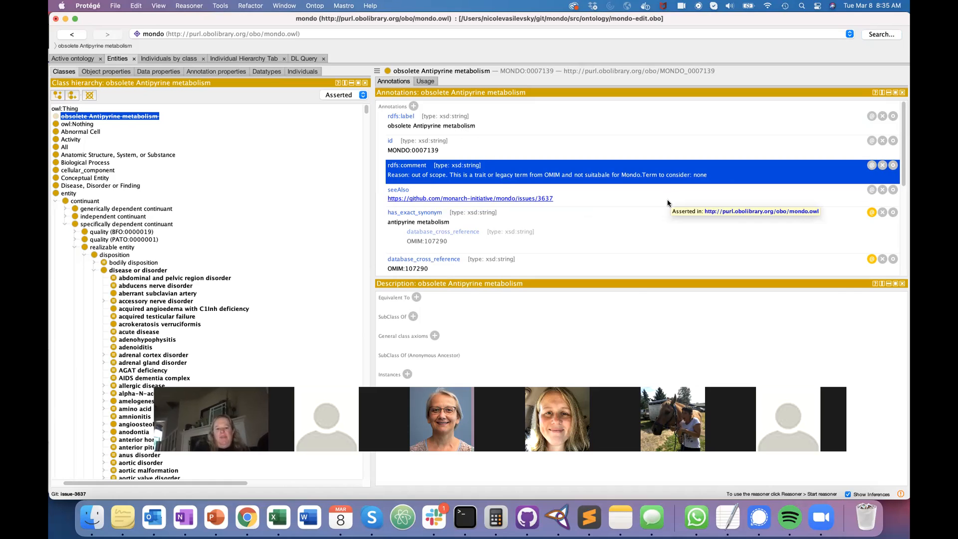
mouse_move(658, 226)
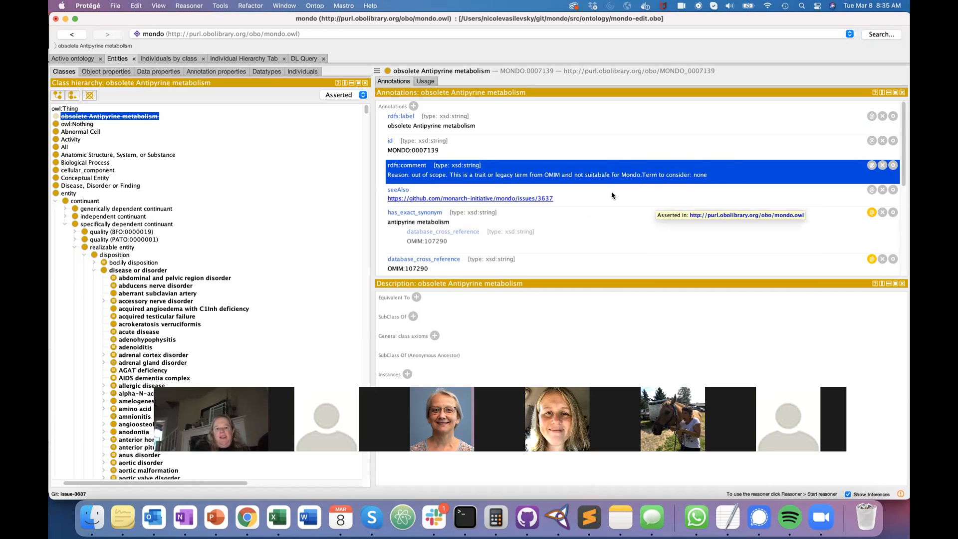
Step: Set the source of the OMIM:107290 cross-reference to MONDO:obsoleteEquivalent, copied from the Stickies note on obsolete mappings
scroll(612, 195, "down", 5)
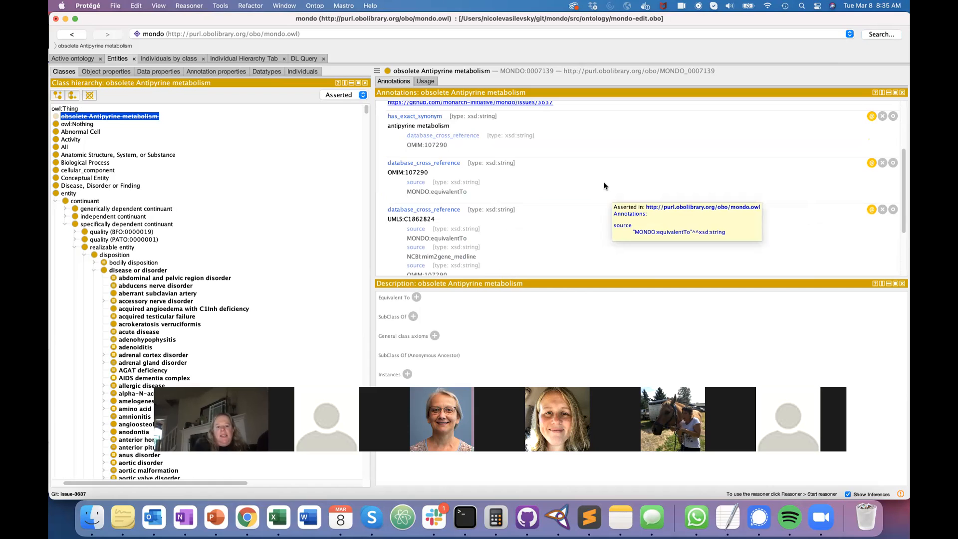
left_click(603, 185)
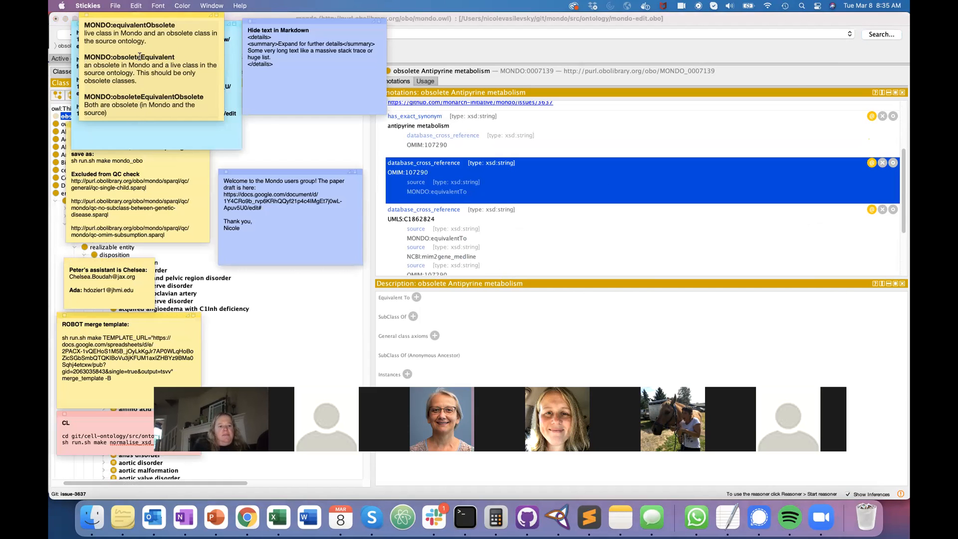
left_click(501, 164)
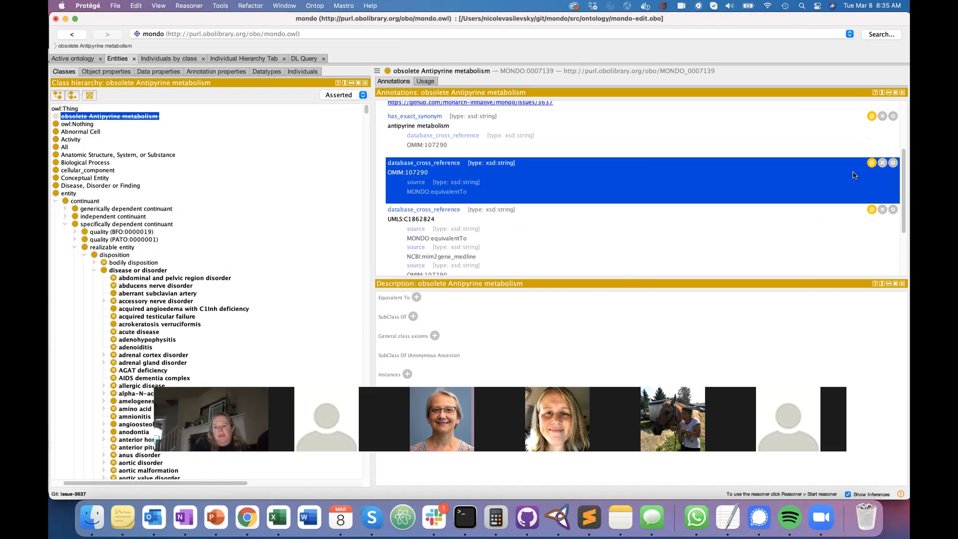
left_click(871, 164)
left_click(505, 226)
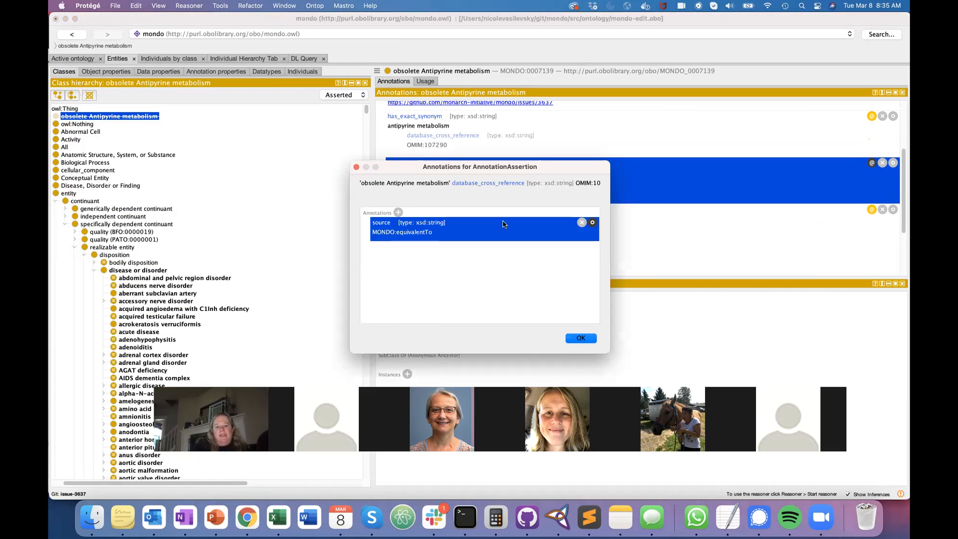
left_click_drag(487, 184, 435, 96)
key("super+v")
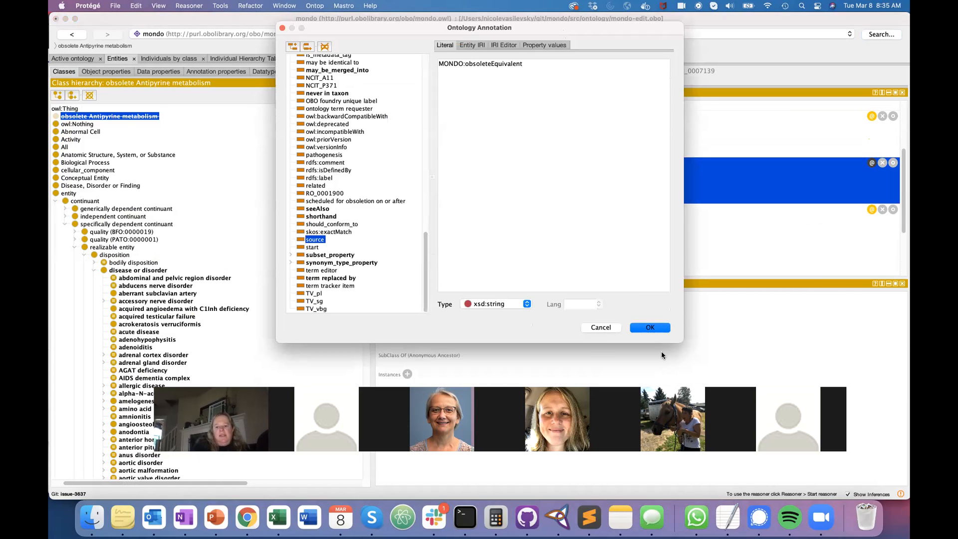
left_click(649, 328)
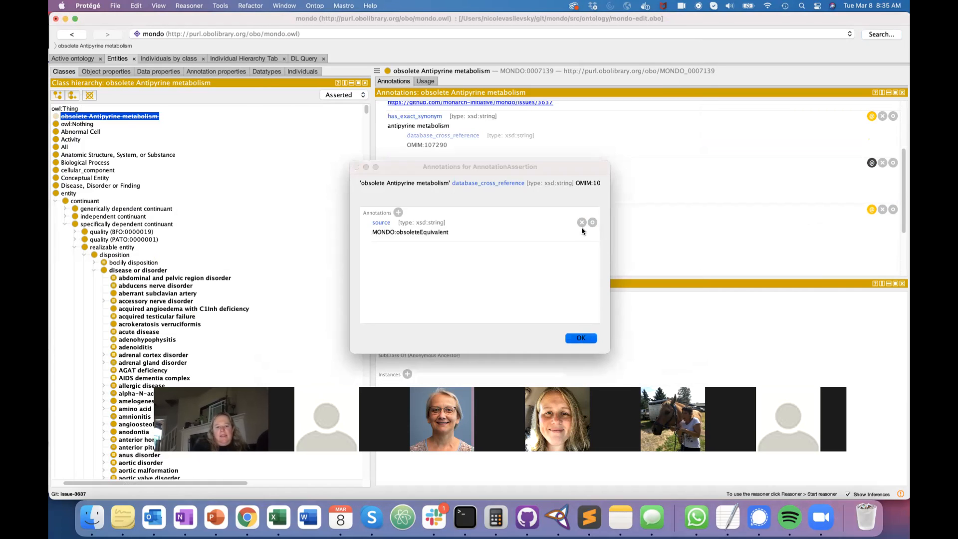
key("Return")
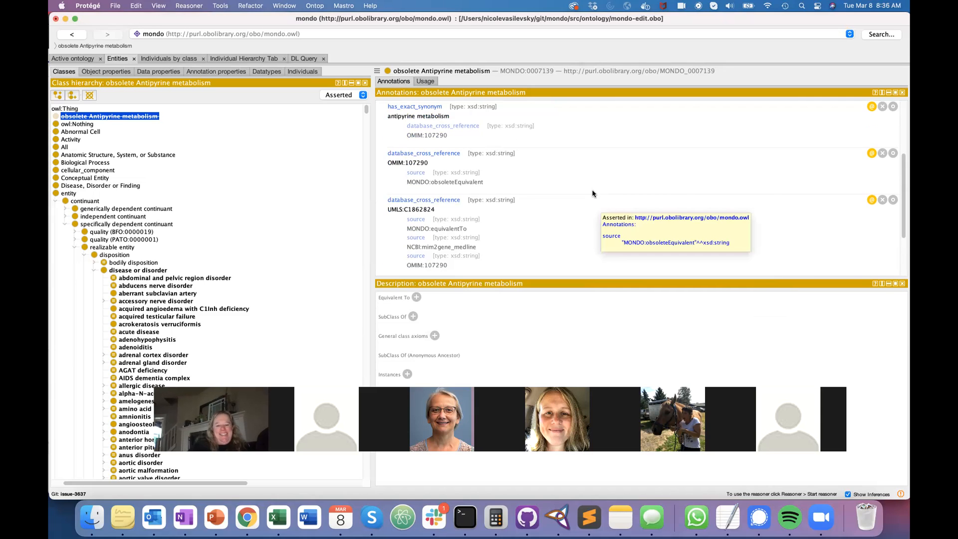
Step: Set the MONDO:equivalentTo source of the UMLS:C1862824 cross-reference to MONDO:obsoleteEquivalent
scroll(592, 190, "down", 3)
left_click(845, 181)
left_click(871, 172)
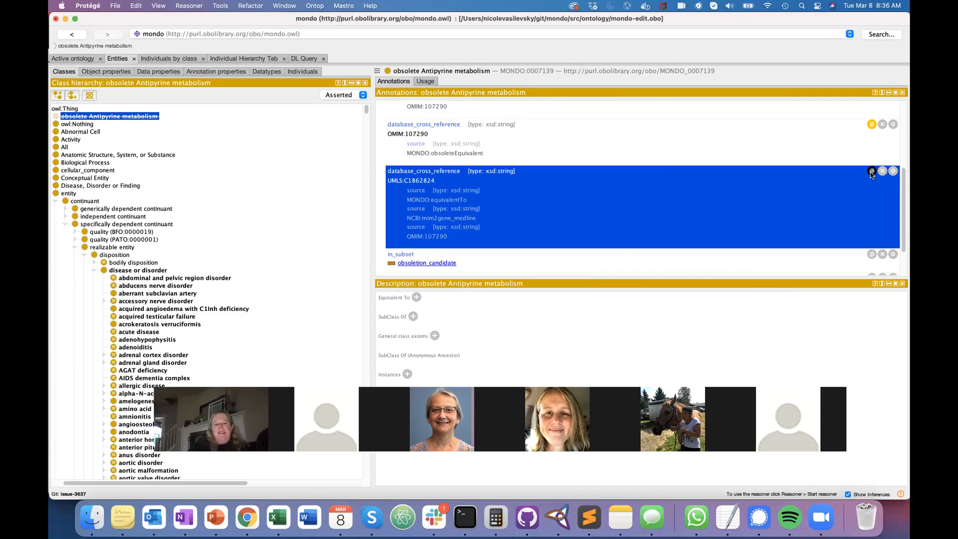
left_click(592, 222)
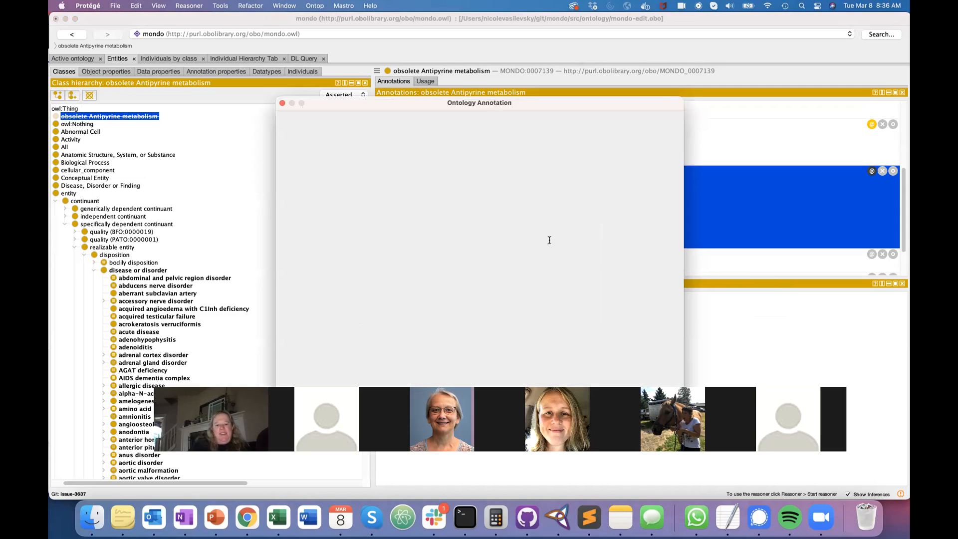
type("MONDO:obsoleteEquivalent")
left_click_drag(512, 104, 517, 50)
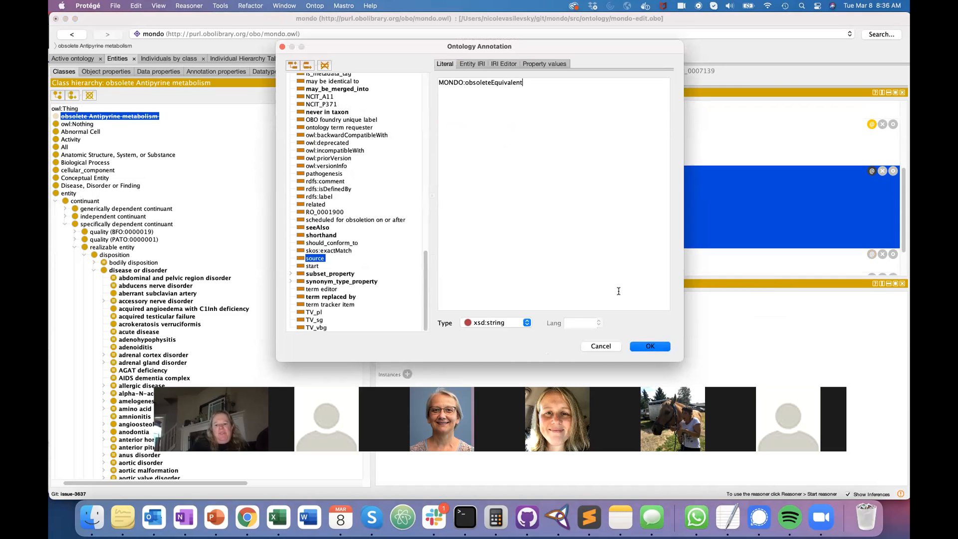
left_click(654, 359)
left_click(581, 338)
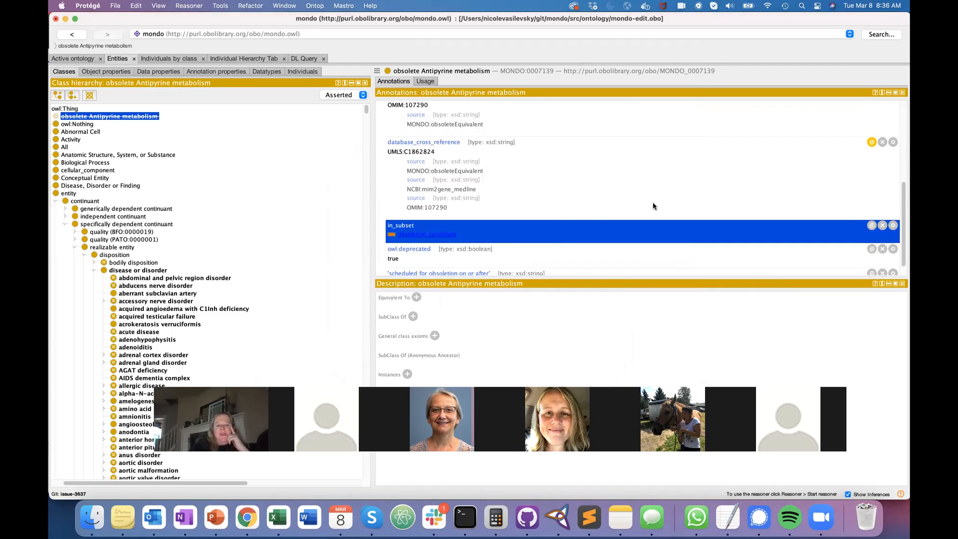
Step: Delete the in_subset obsoletion_candidate and 'scheduled for obsoletion on or after' annotations from obsolete Antipyrine metabolism
scroll(563, 227, "down", 1)
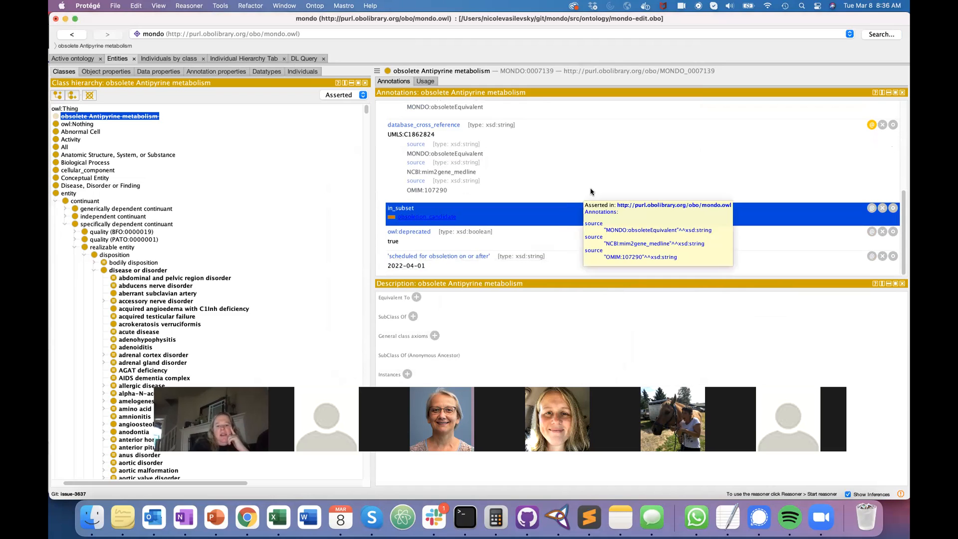
left_click(882, 209)
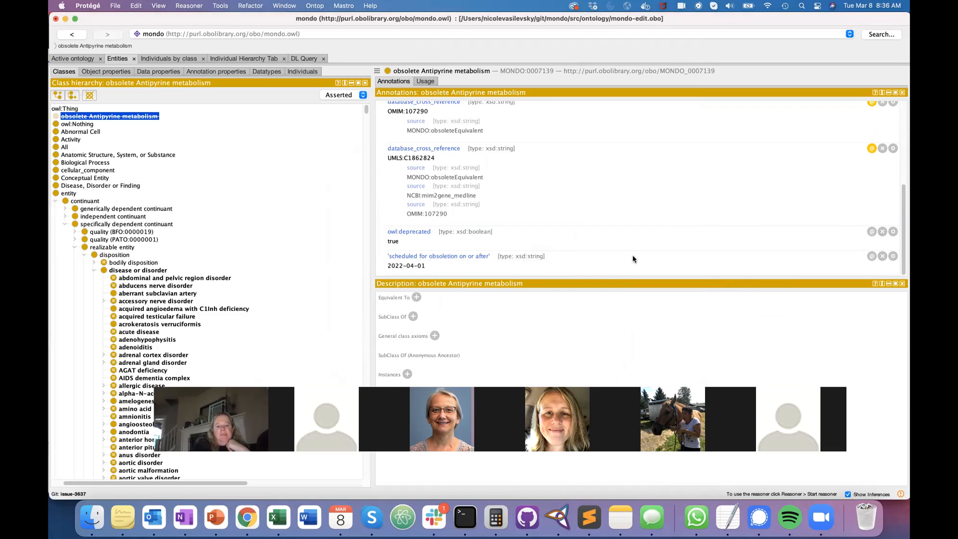
left_click(629, 266)
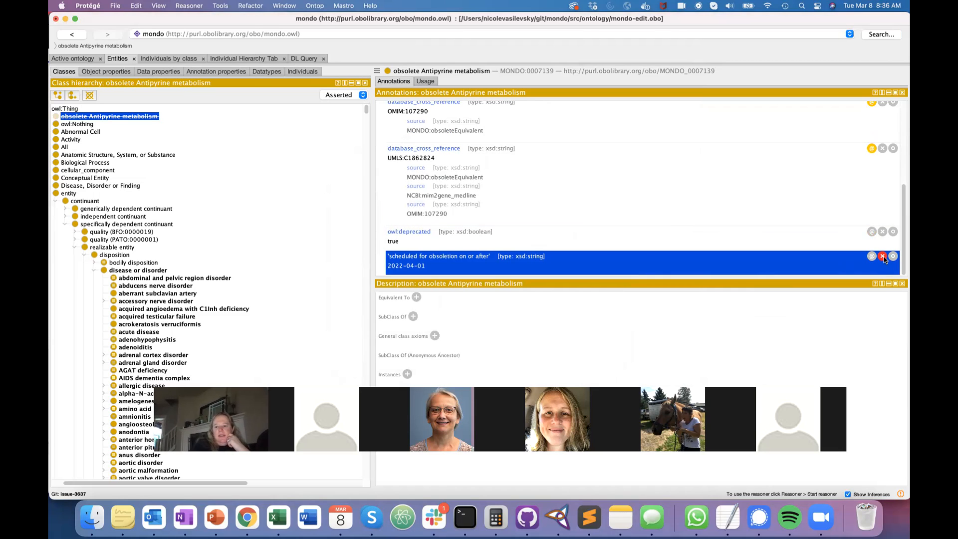
left_click(882, 256)
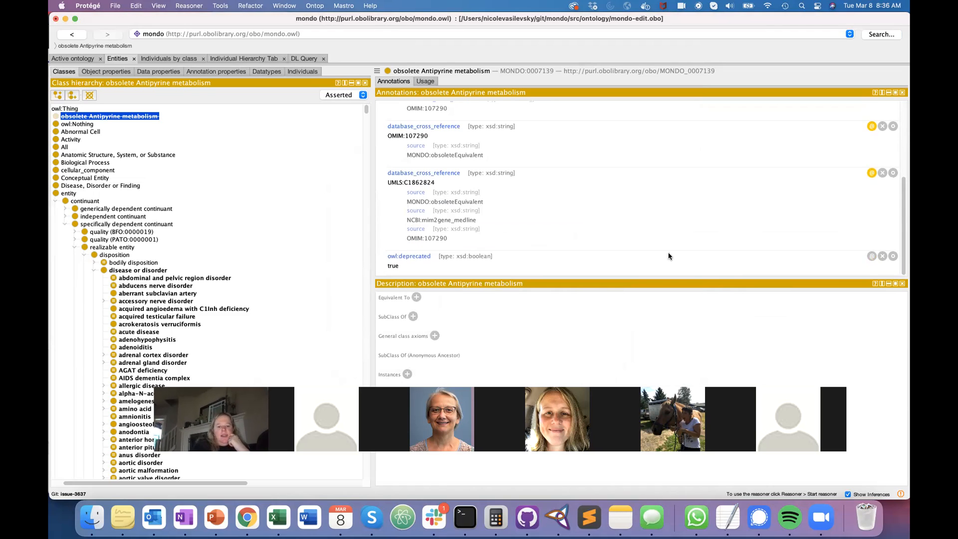
Step: Save the edited ontology and switch to GitHub Desktop to review the changes to mondo-edit.obo
left_click(523, 272)
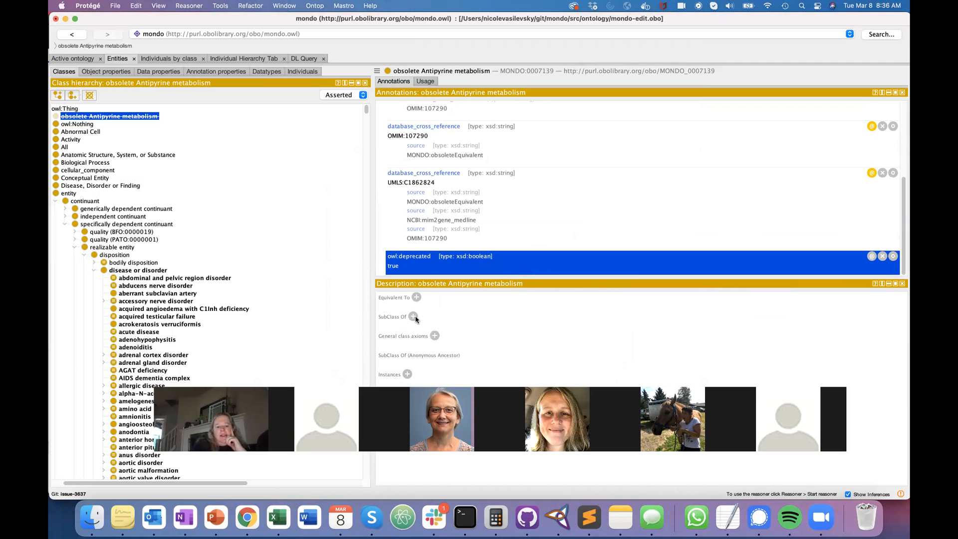
scroll(561, 224, "up", 5)
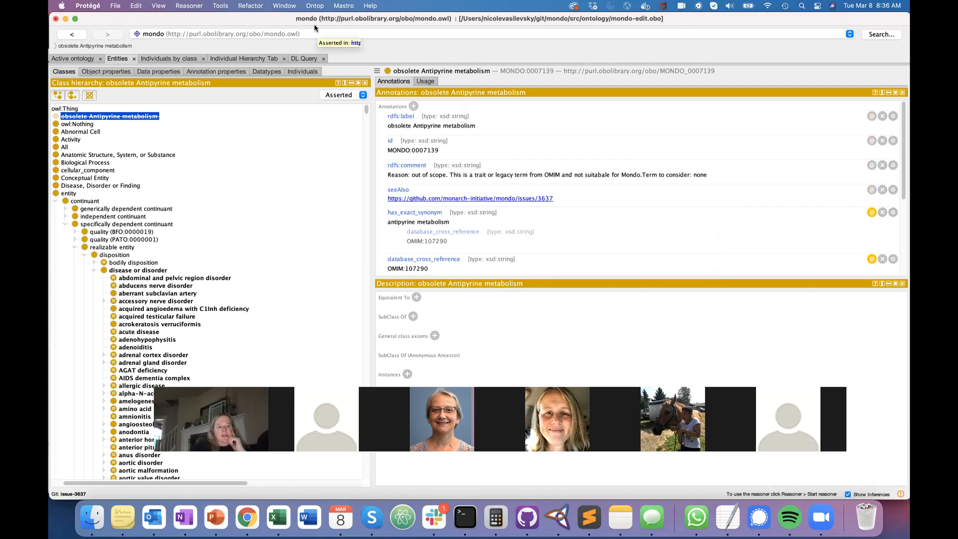
left_click(121, 6)
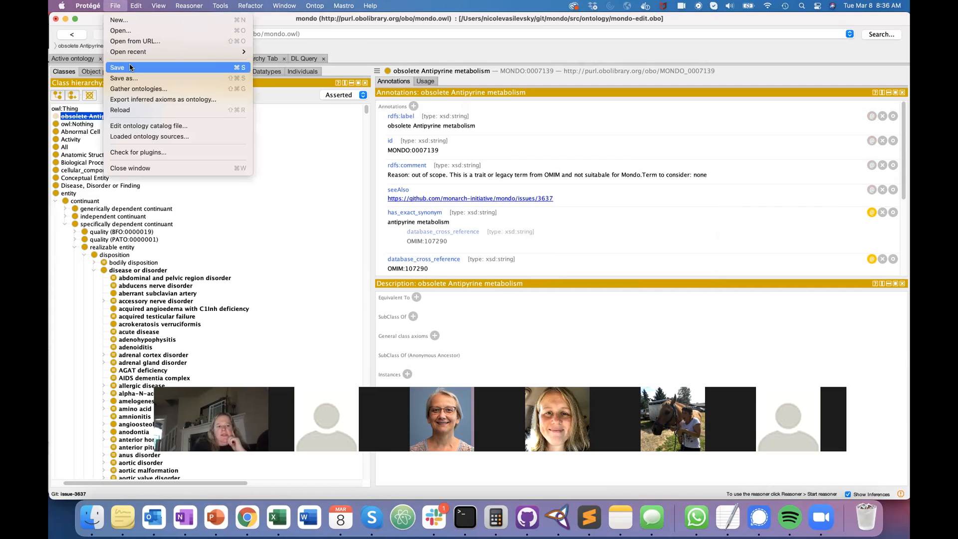
left_click(127, 67)
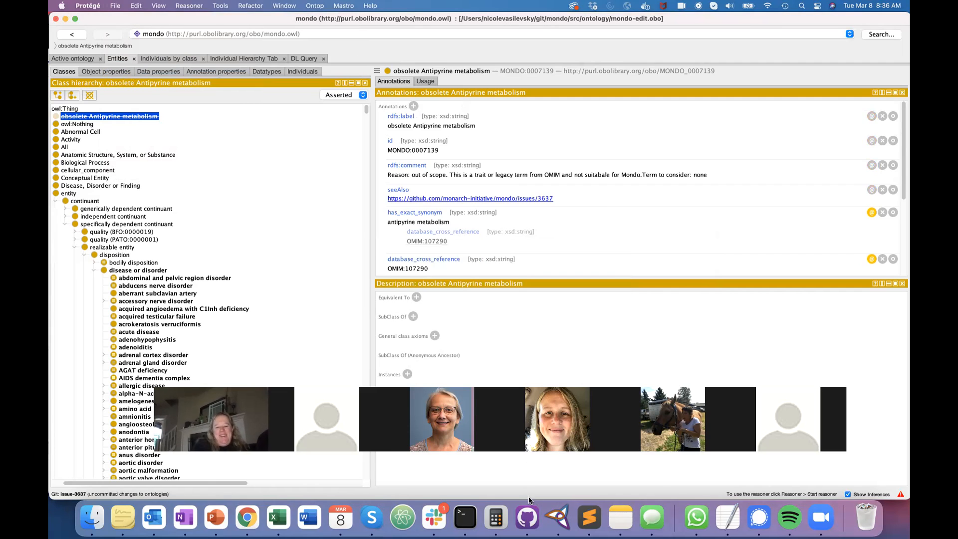
left_click(527, 519)
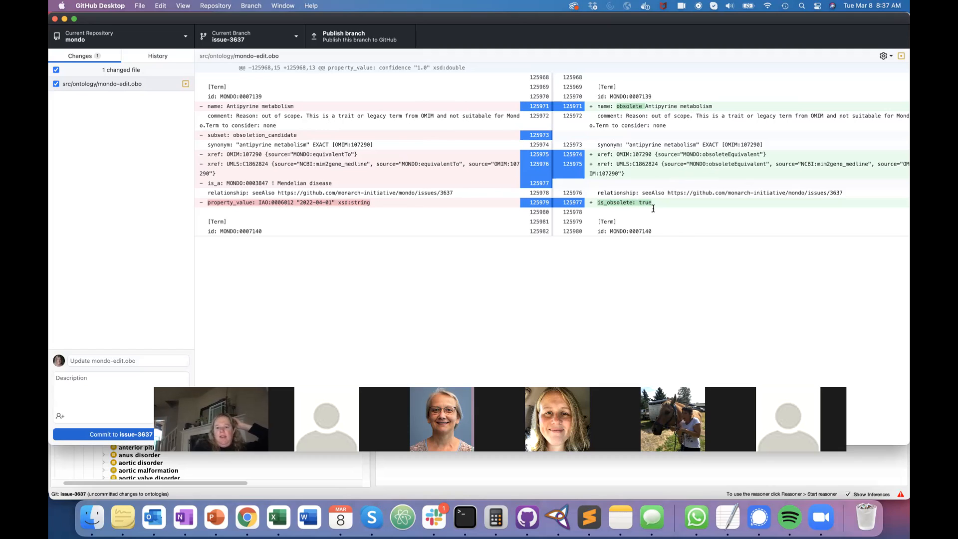
left_click(172, 358)
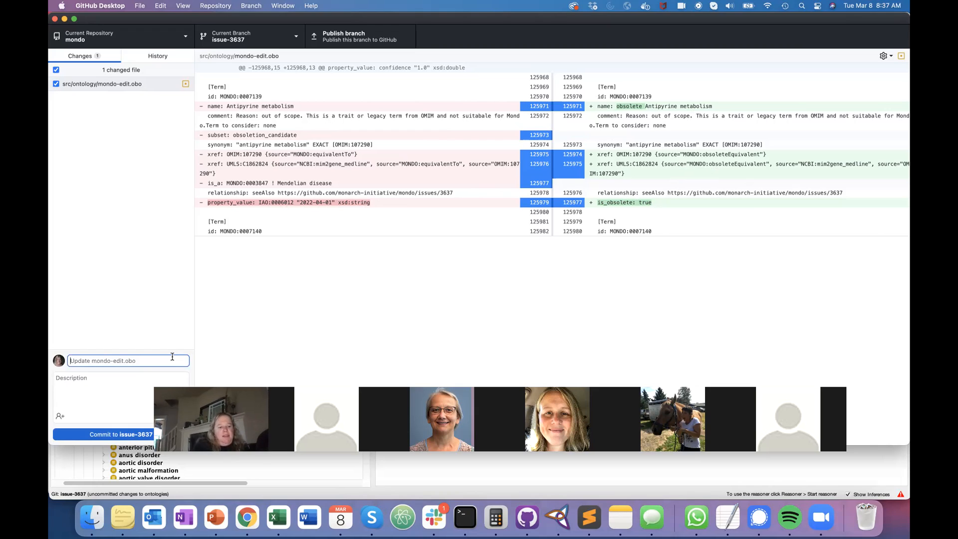
type("obsolete")
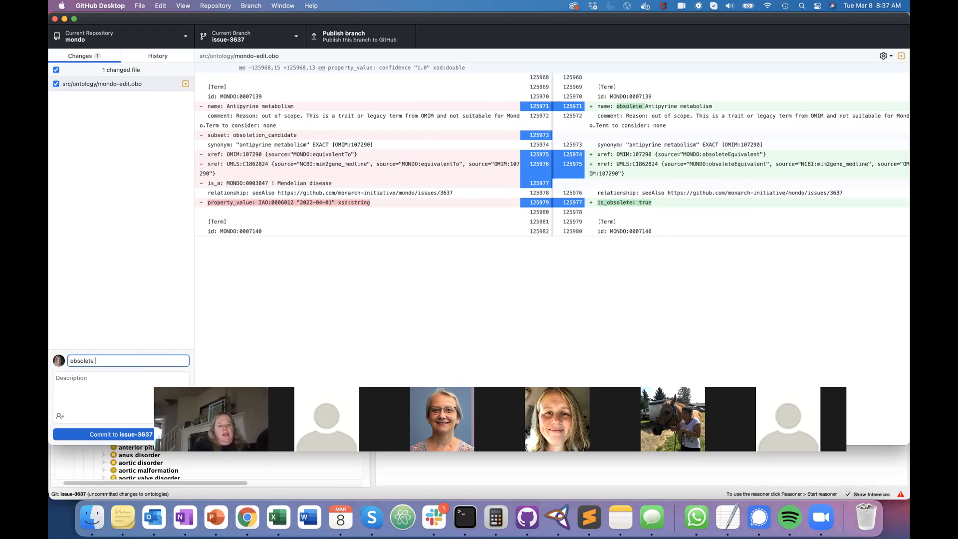
key("BackSpace")
key("BackSpace")
key("BackSpace")
key("BackSpace")
key("BackSpace")
key("BackSpace")
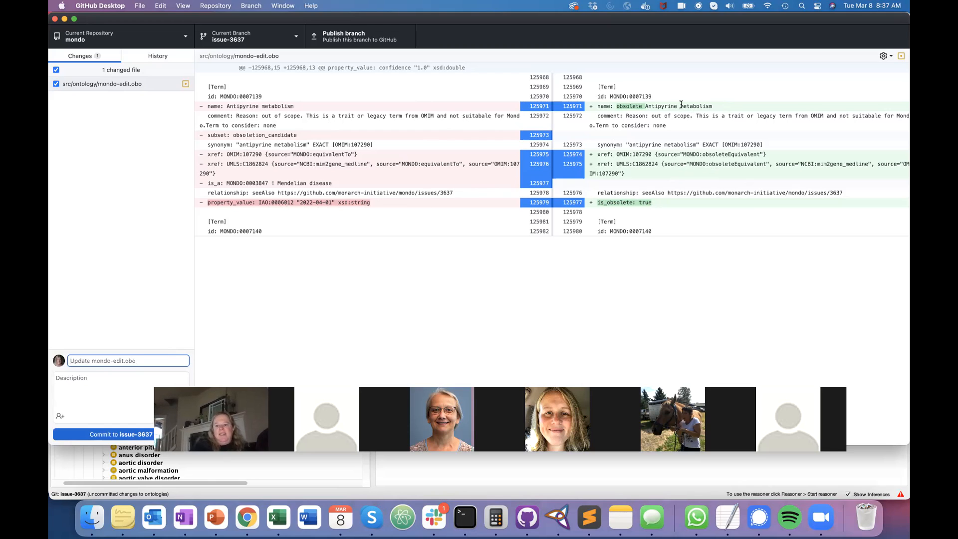
Step: Set the commit summary to "obsolete Antipyrine metabolism", copied from the changed name line in the diff, and go to the commit description
left_click_drag(681, 103, 621, 104)
key("super+c")
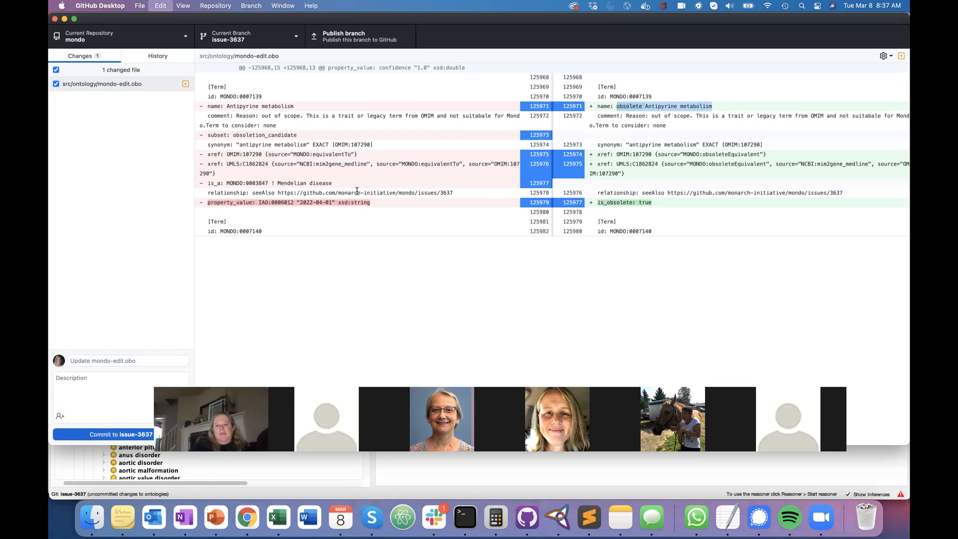
left_click(135, 361)
key("super+v")
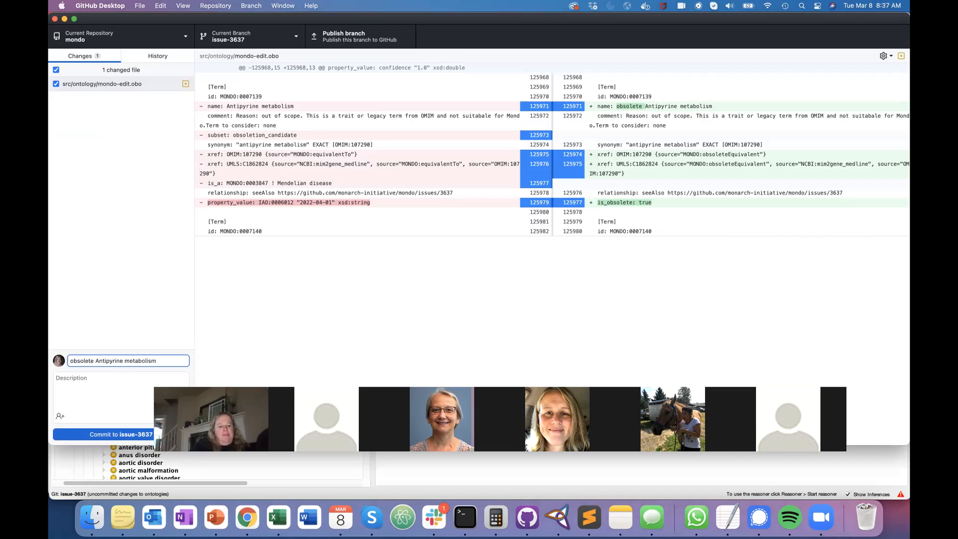
left_click(133, 399)
type("close")
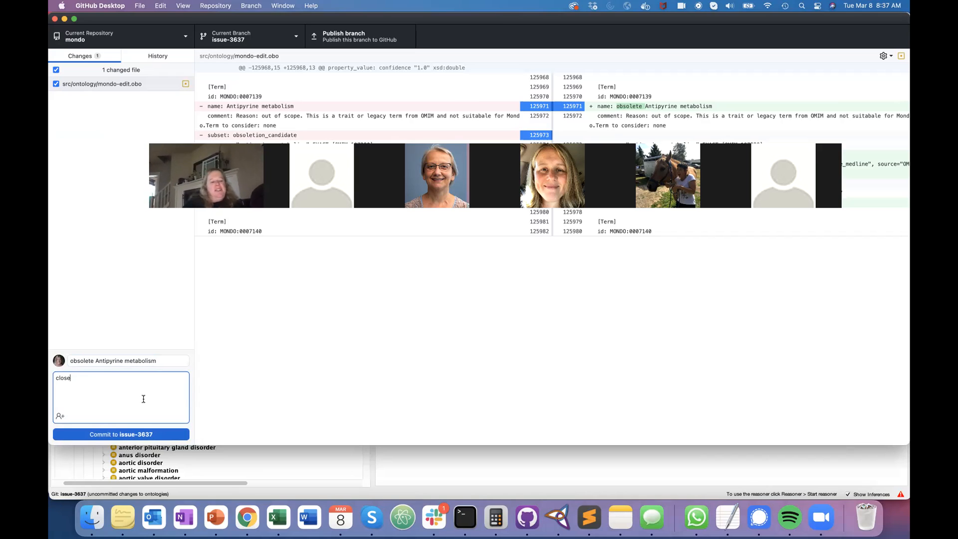
type("s")
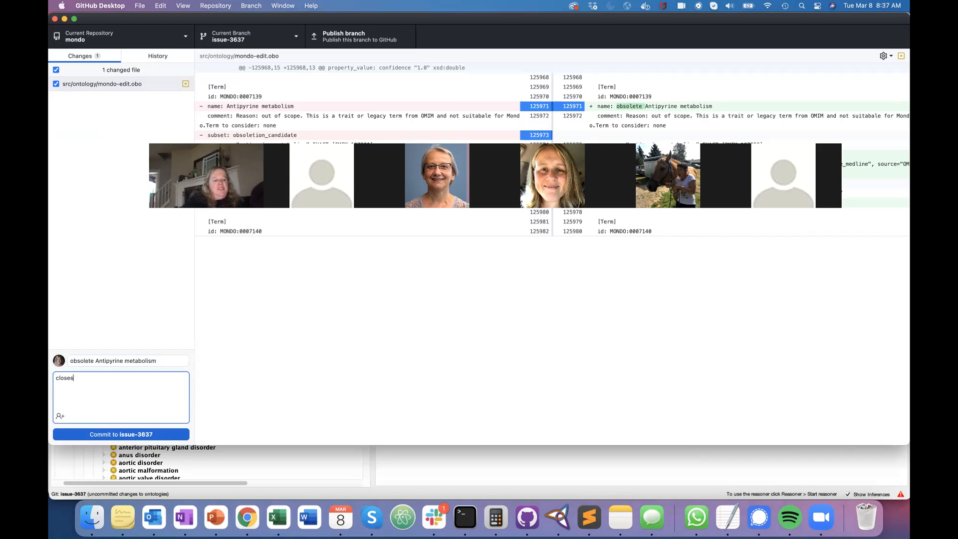
key("BackSpace")
key("BackSpace")
key("BackSpace")
key("BackSpace")
Step: Enter "fix #3637" as the commit description, completing the reference with the suggested issue
type("fix #")
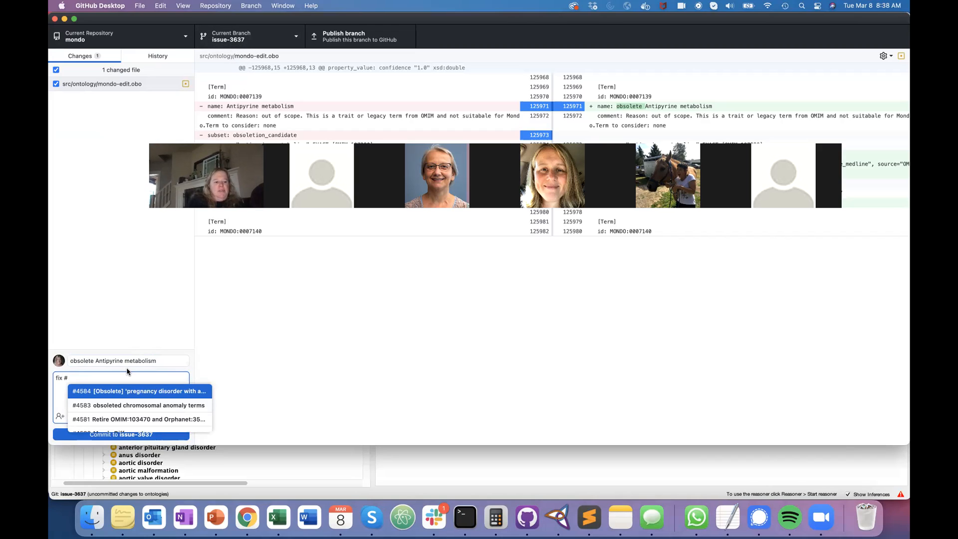
type("363")
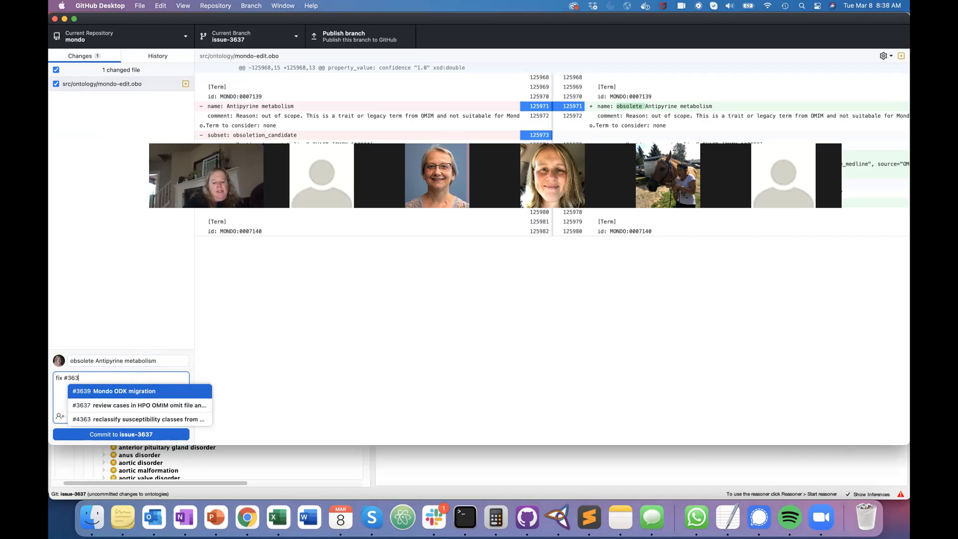
type("7")
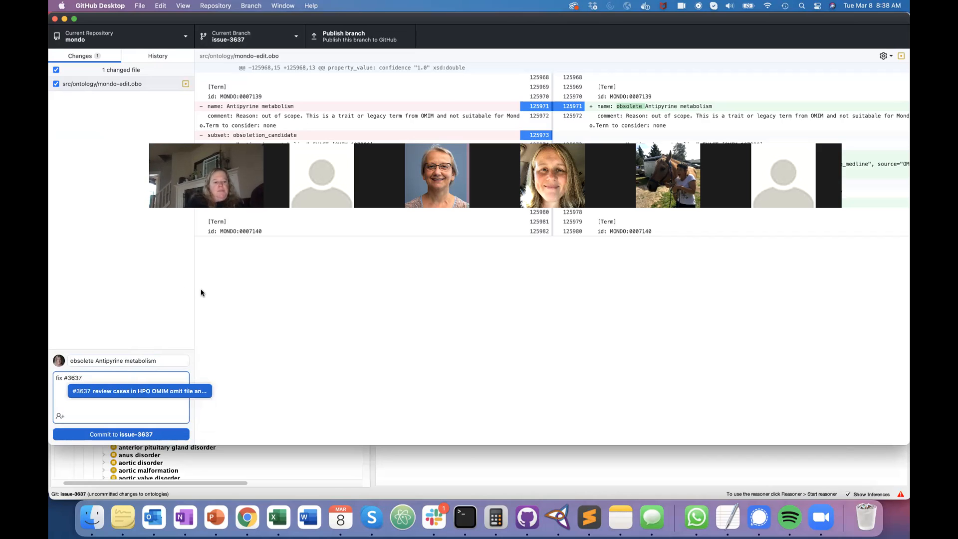
left_click(158, 393)
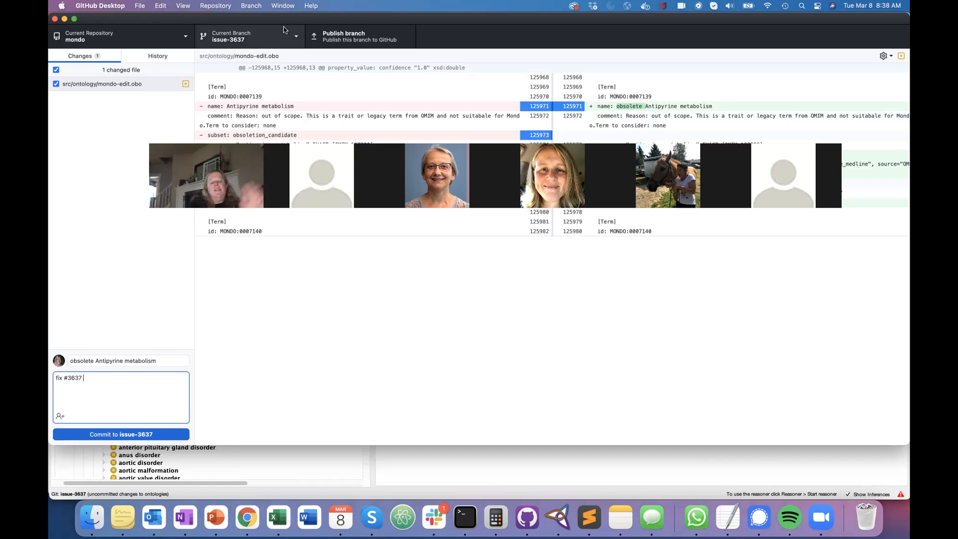
Step: Check the branch list and commit the mondo-edit.obo change to issue-3637
left_click(274, 37)
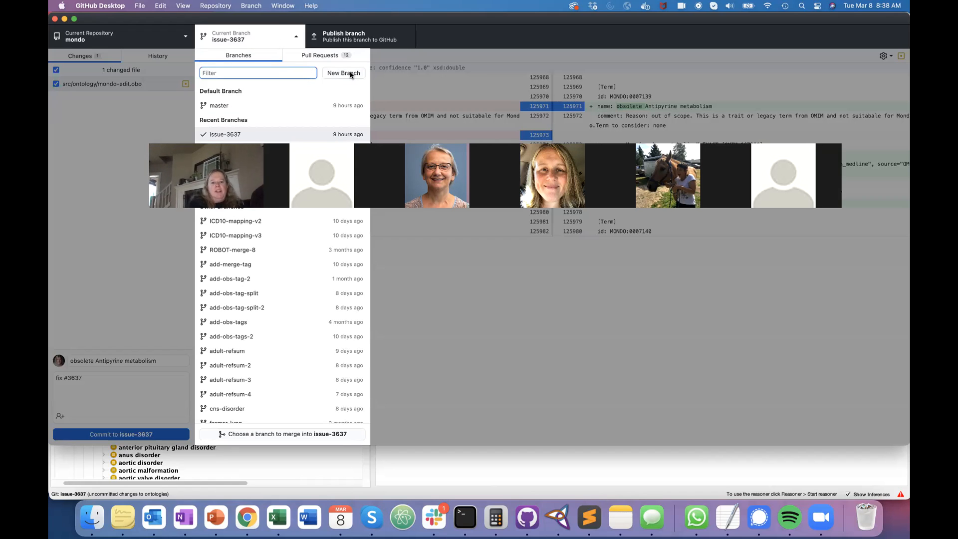
left_click(118, 341)
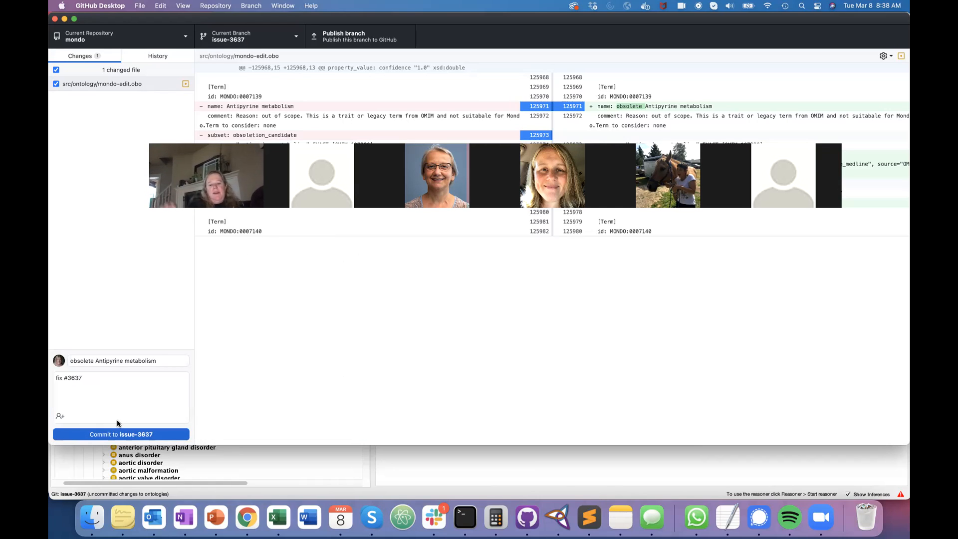
left_click(119, 432)
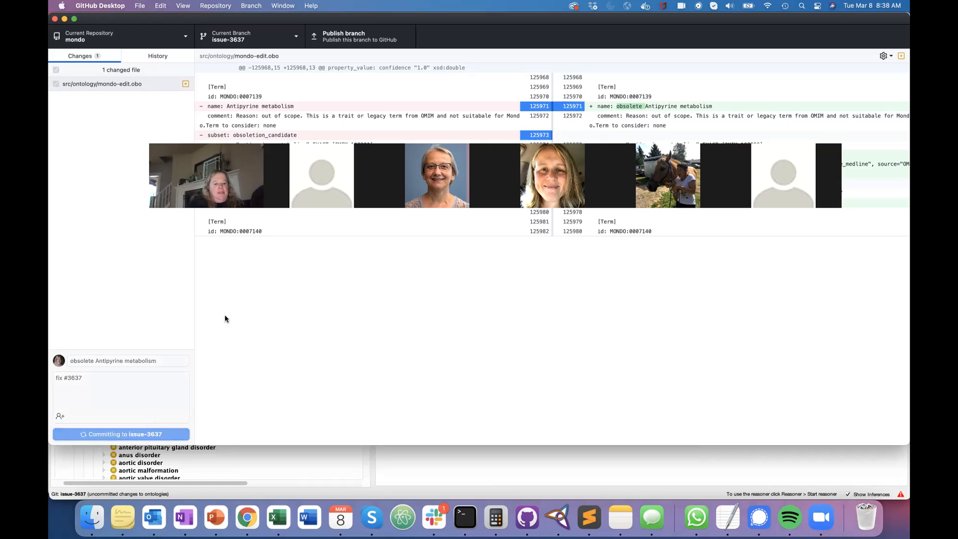
Step: Publish the branch issue-3637 to GitHub and start a pull request from it
left_click(643, 155)
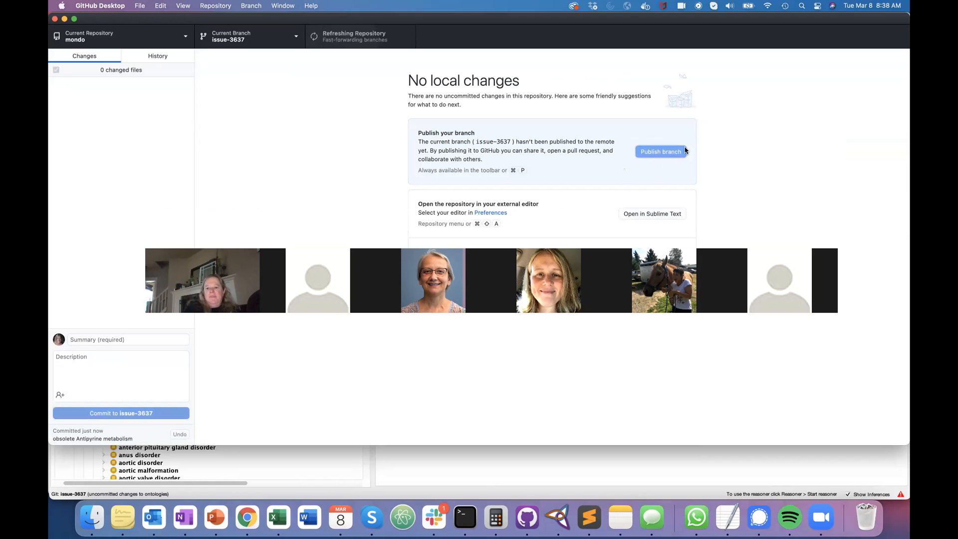
left_click(657, 149)
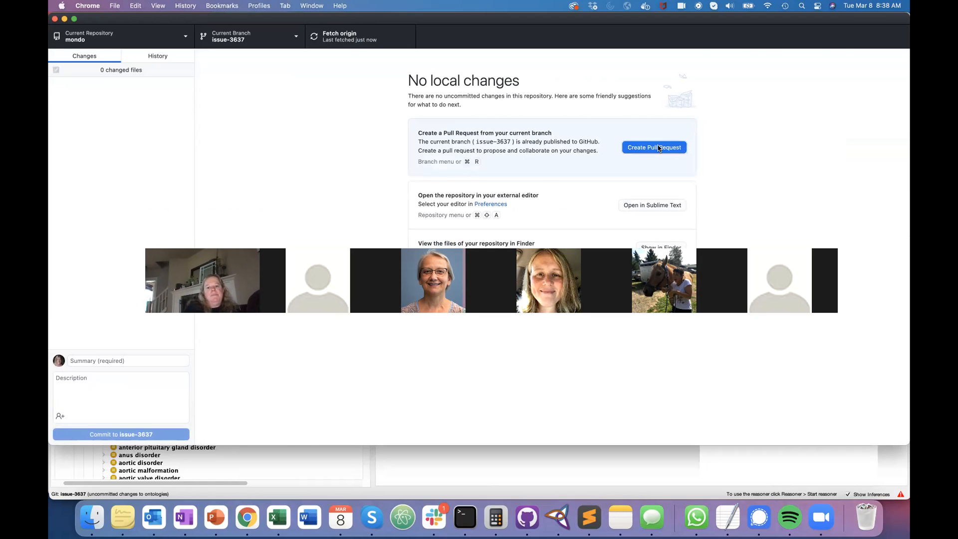
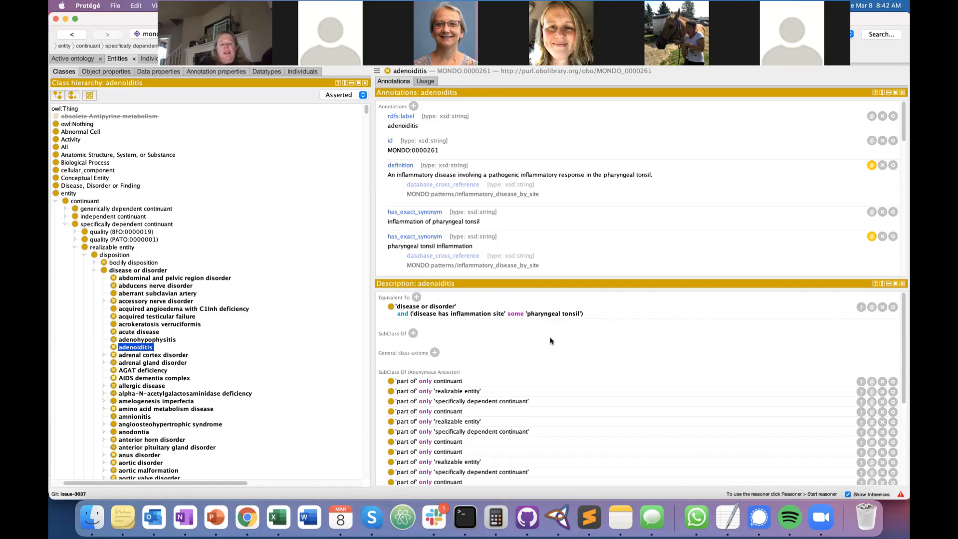
Step: In Protégé, expand adrenal cortex disorder in the class hierarchy and view its child class adrenal gland hyperfunction
left_click(104, 354)
left_click(175, 356)
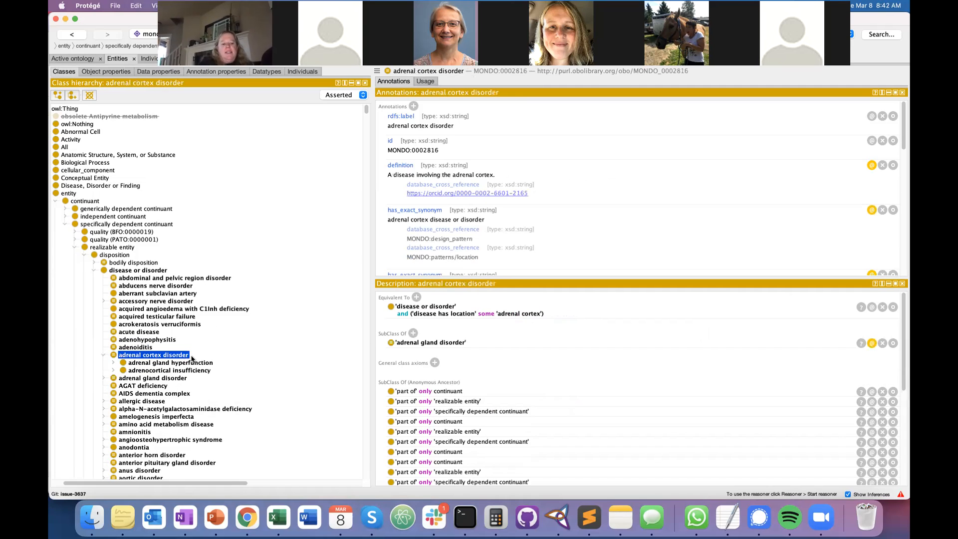
left_click(175, 363)
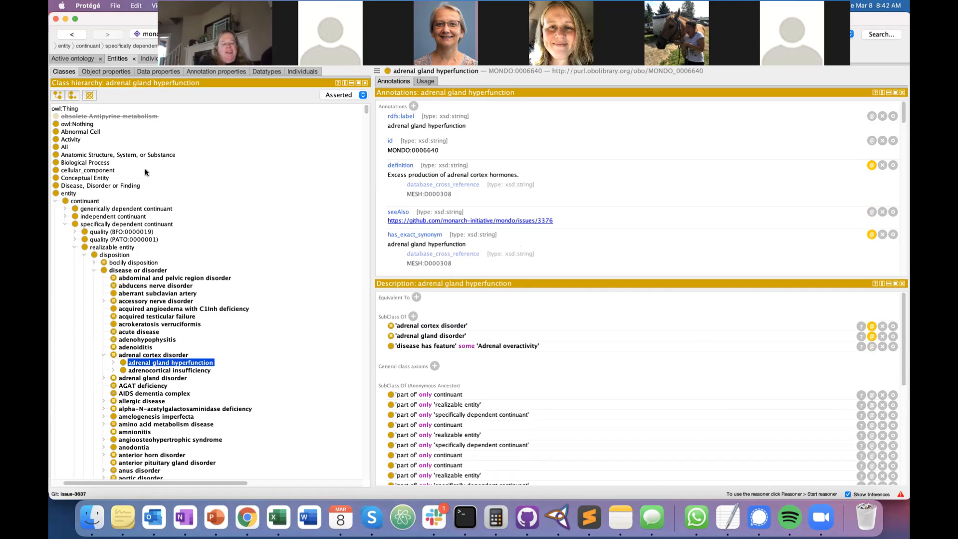
Step: Switch to Chrome and open the mondo GitHub issue 4285 linked under Demo on the Merging terms slide
left_click(246, 524)
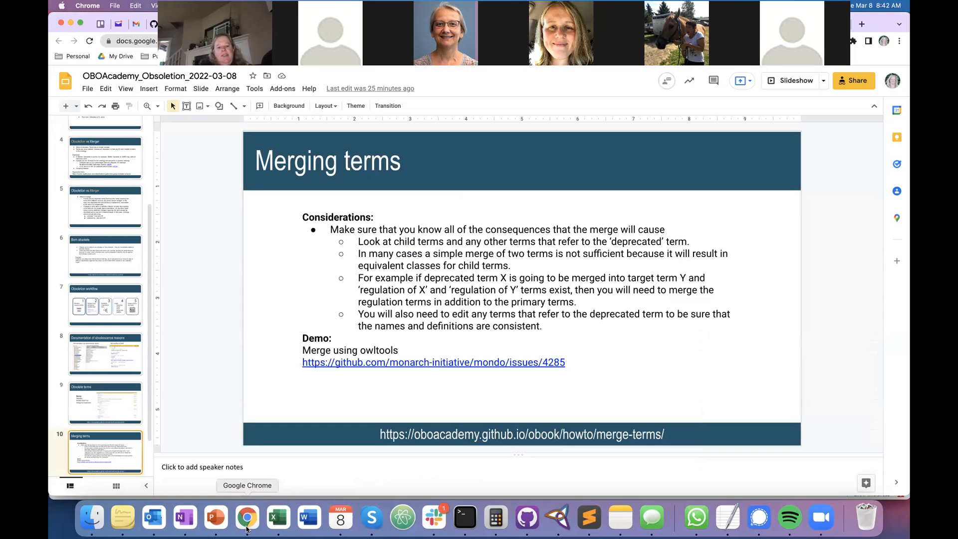
left_click(482, 365)
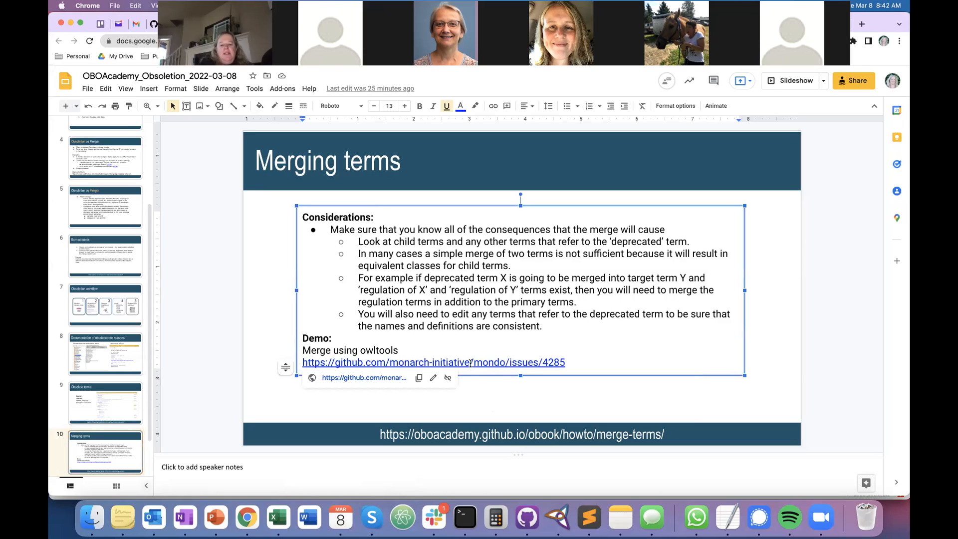
left_click(388, 379)
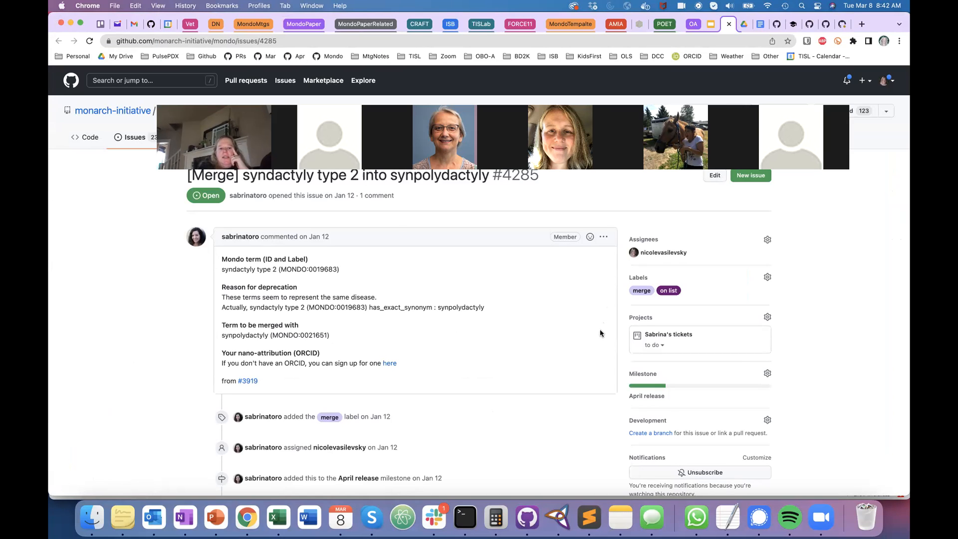
Step: Switch to GitHub Desktop, check out the master branch of the mondo repository and fetch origin
left_click(527, 518)
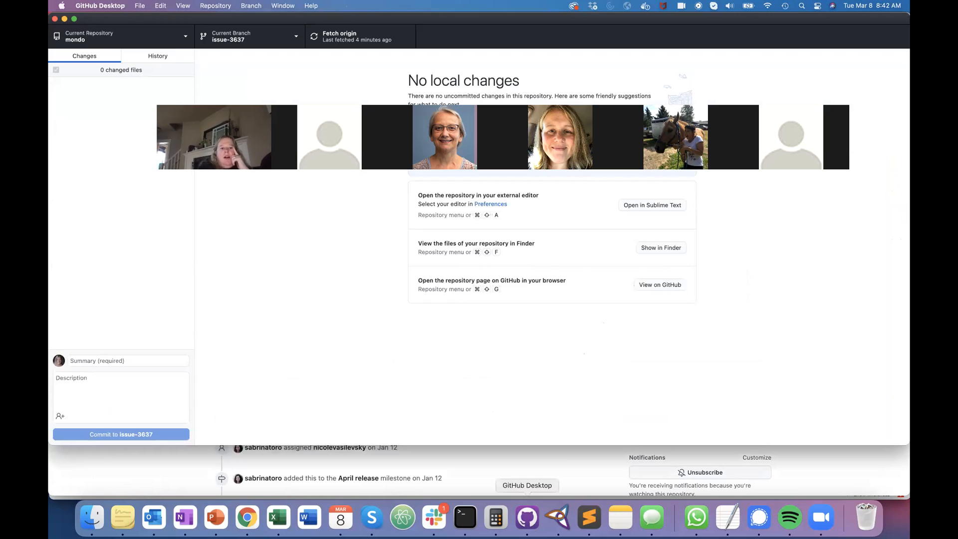
left_click(263, 37)
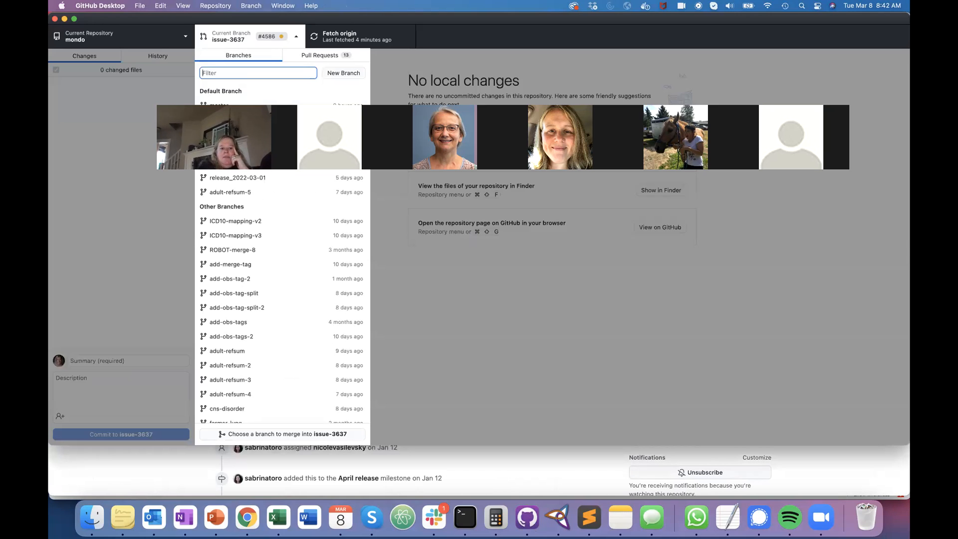
left_click(225, 105)
left_click(360, 40)
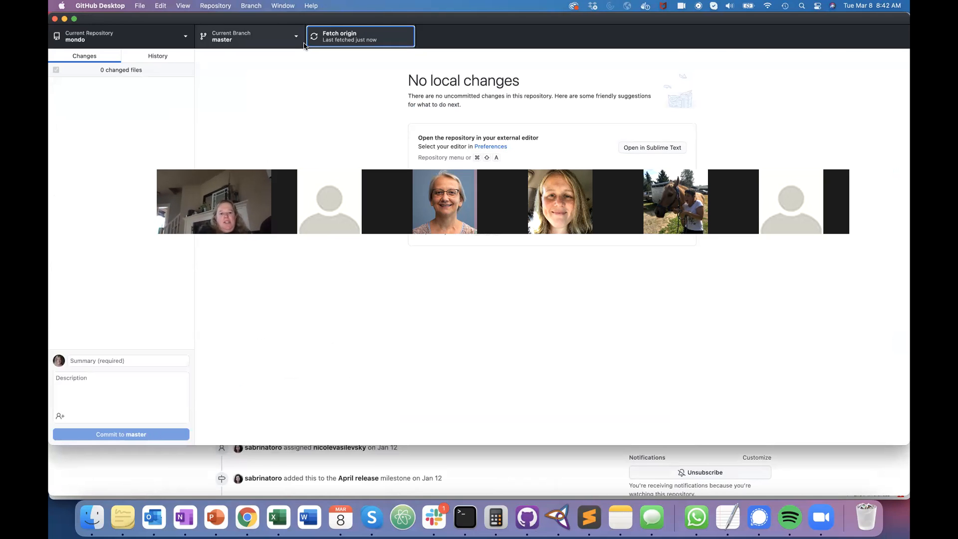
Step: Look up the merge ticket's number and create a new branch issue-4285 based on master
key("super+Tab")
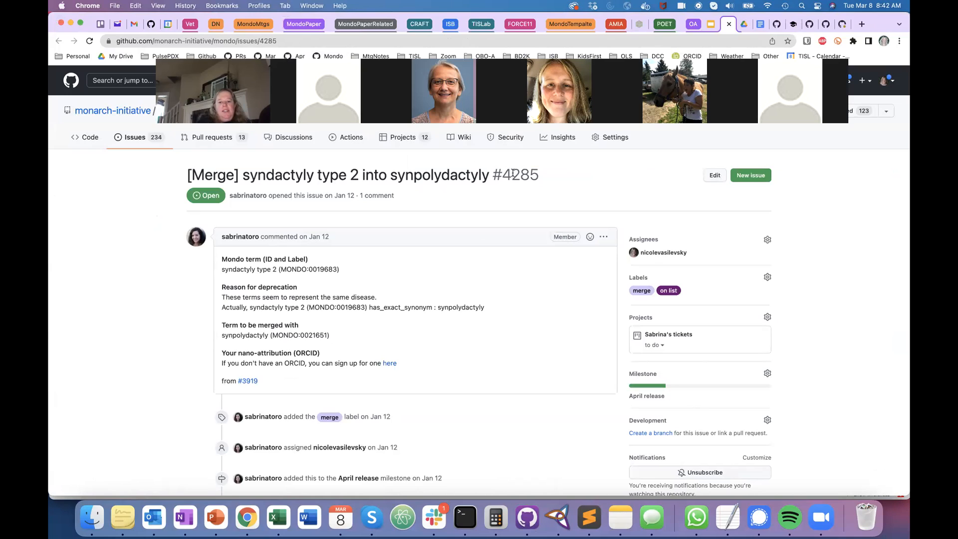
left_click_drag(494, 174, 539, 175)
key("super+Tab")
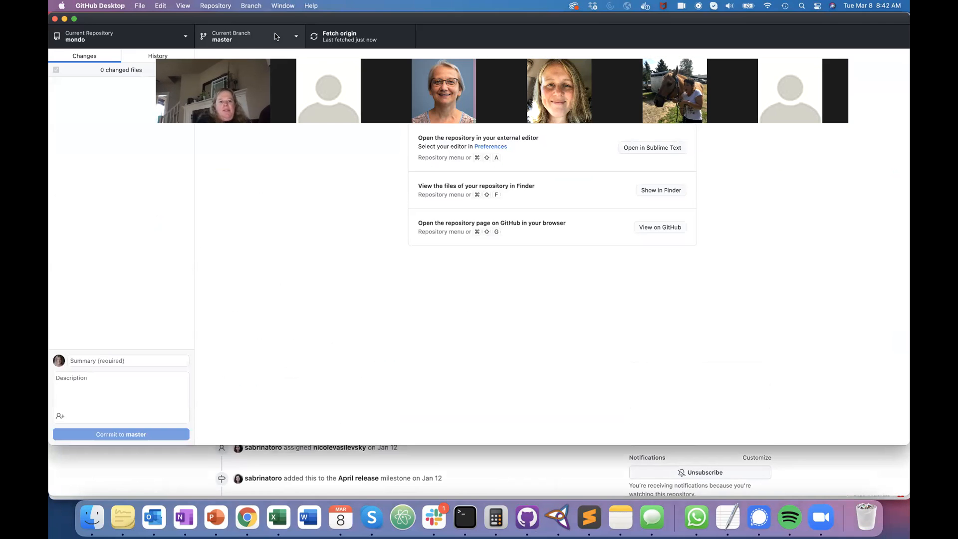
left_click(276, 37)
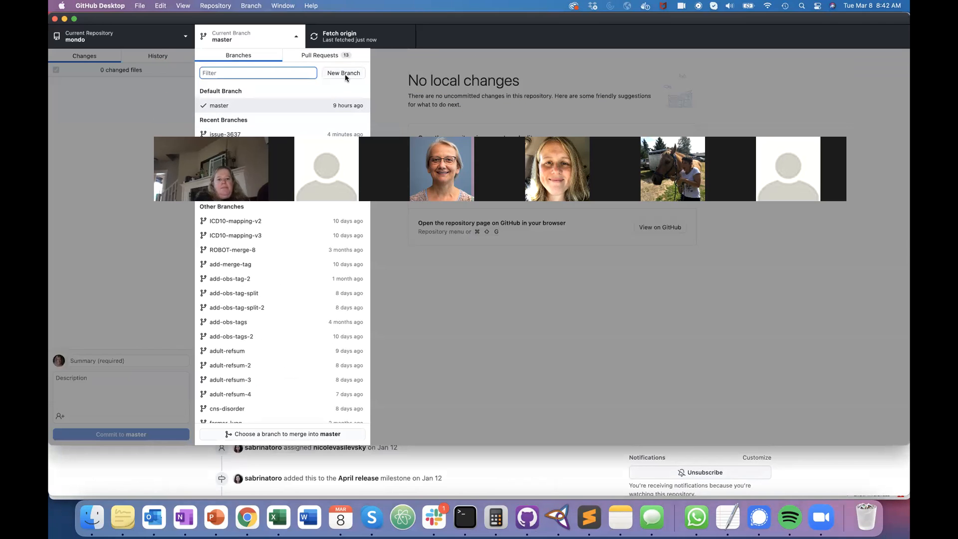
left_click(345, 75)
type("issue-4285")
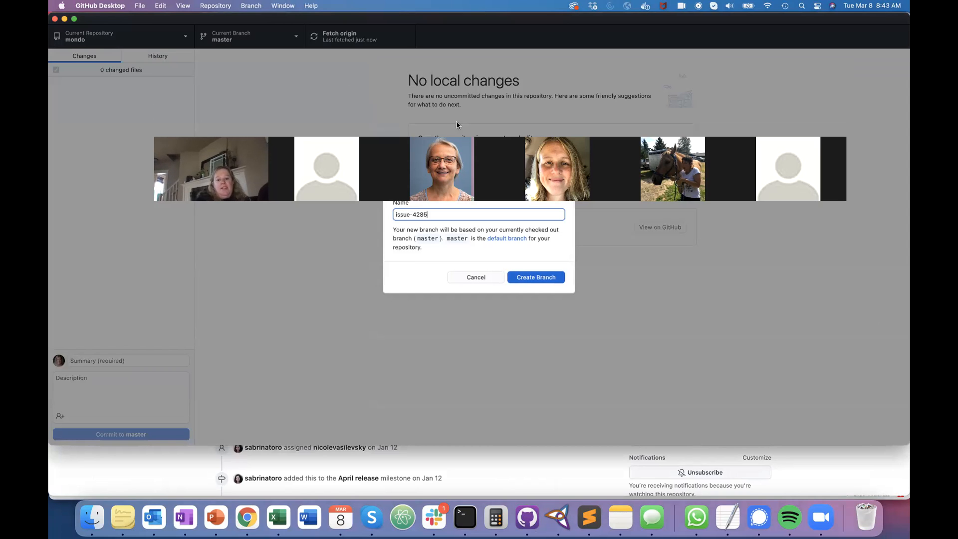
left_click(526, 277)
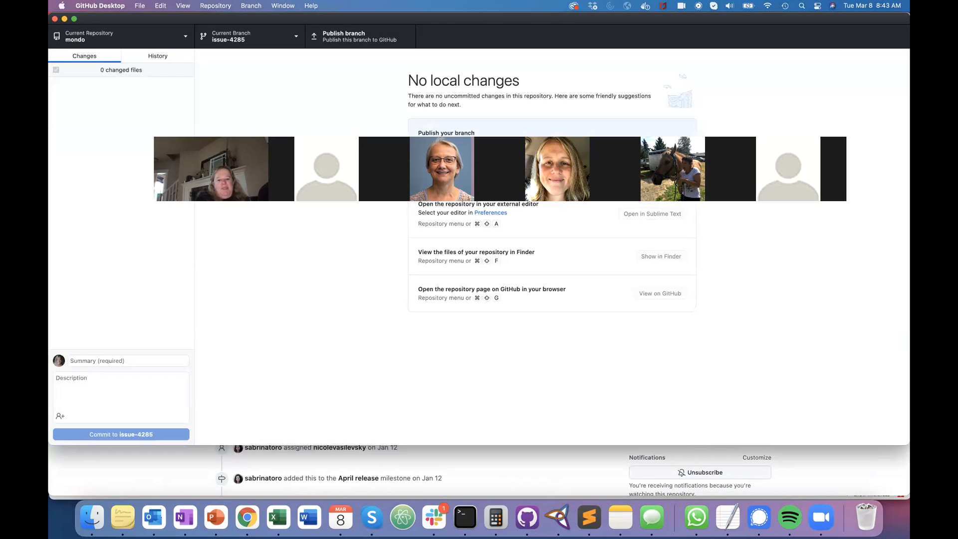
Step: In Chrome, copy the full owltools --obsolete-replace command from the comment on issue 4285
key("super+Tab")
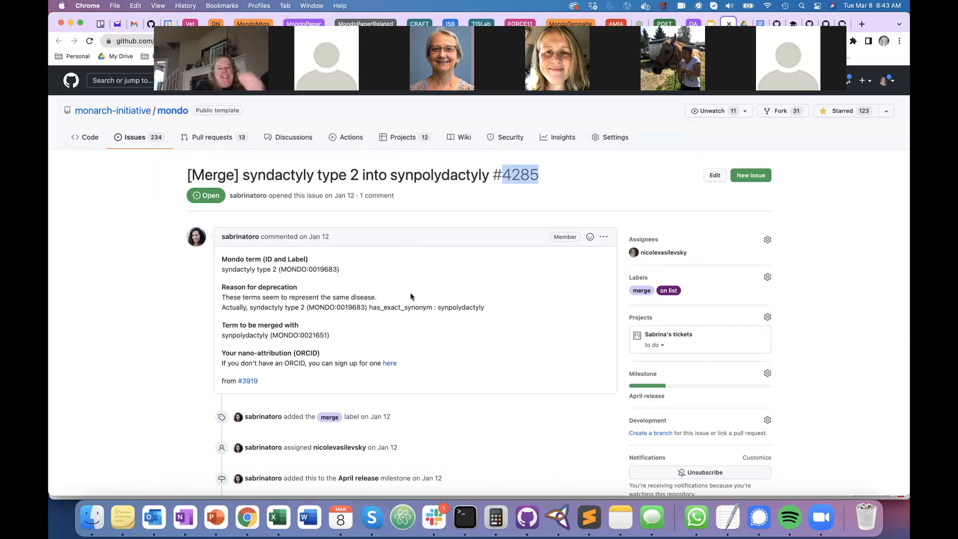
scroll(410, 295, "down", 2)
scroll(454, 299, "down", 3)
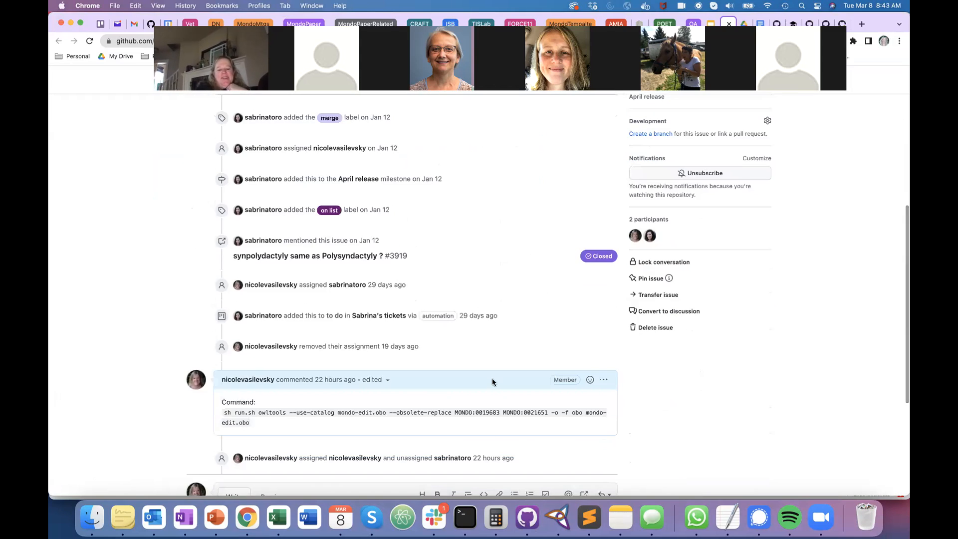
left_click(534, 522)
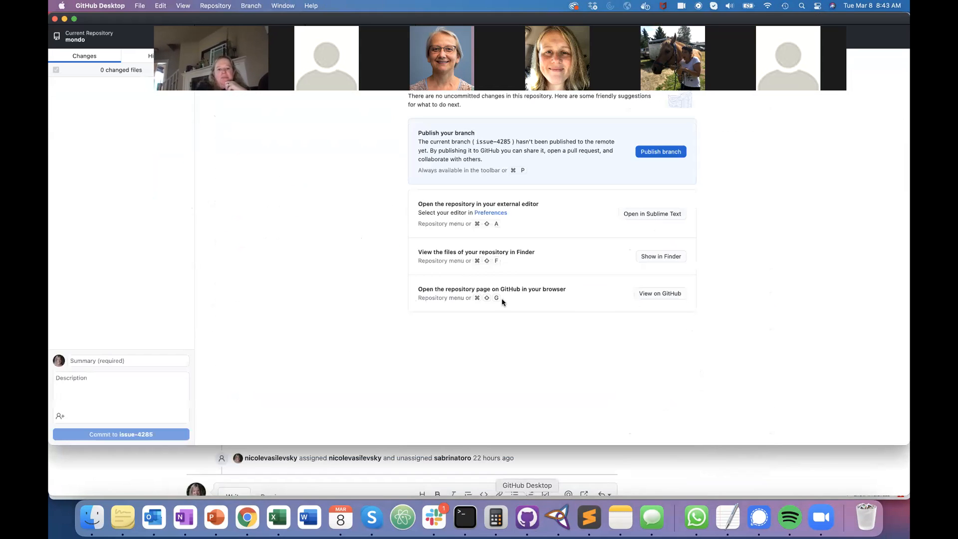
right_click(563, 514)
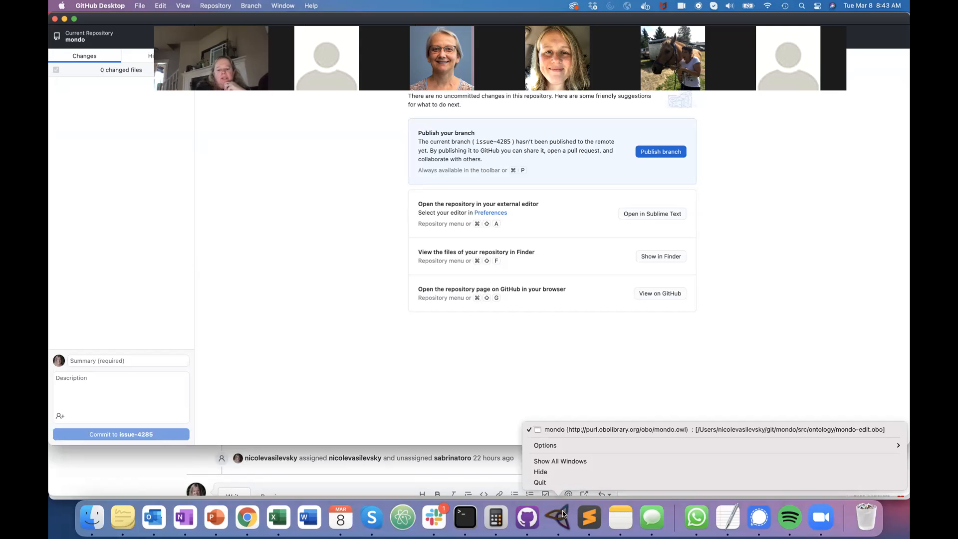
left_click(465, 518)
left_click(171, 474)
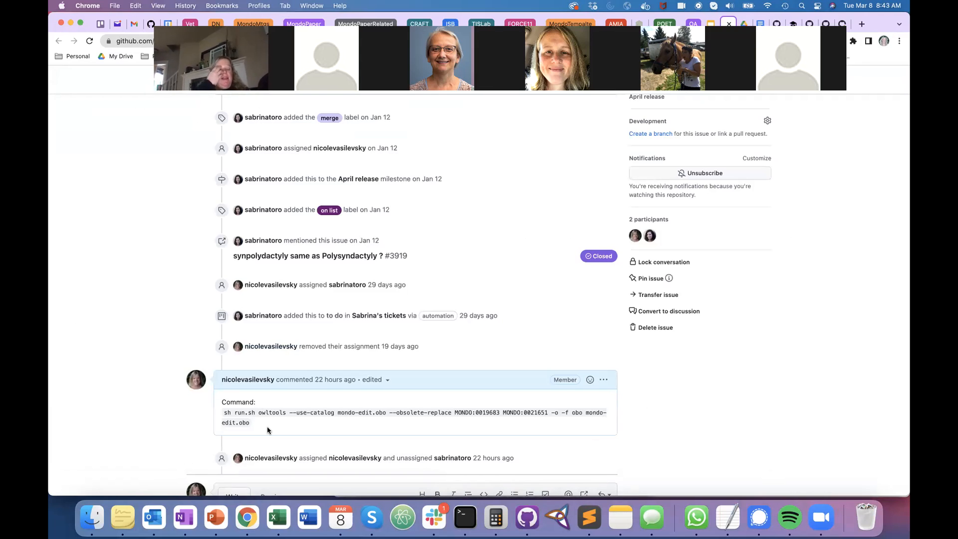
left_click_drag(251, 425, 222, 411)
key("super+c")
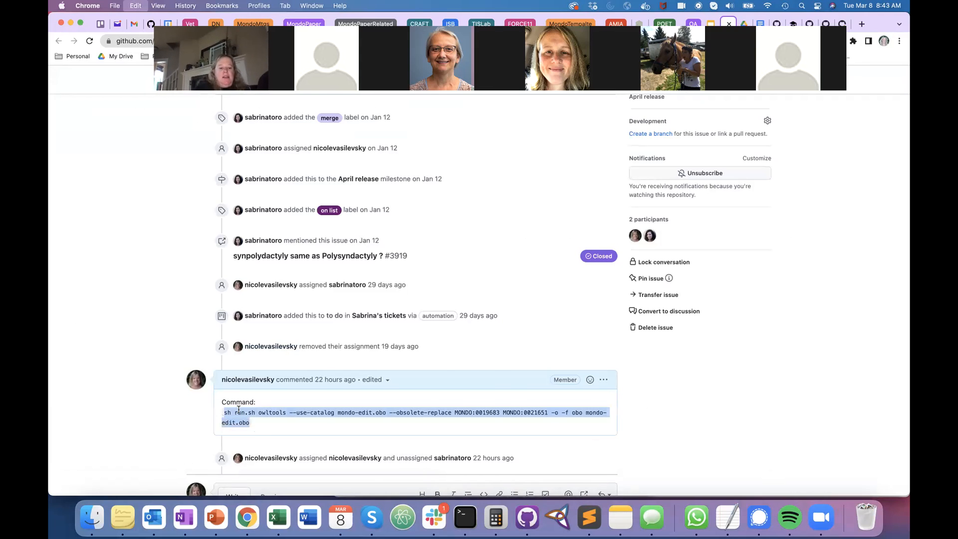
Step: In a new Terminal window, go to the ontology folder with cdsmondo and run the copied owltools merge command
key("super+Tab")
key("super+n")
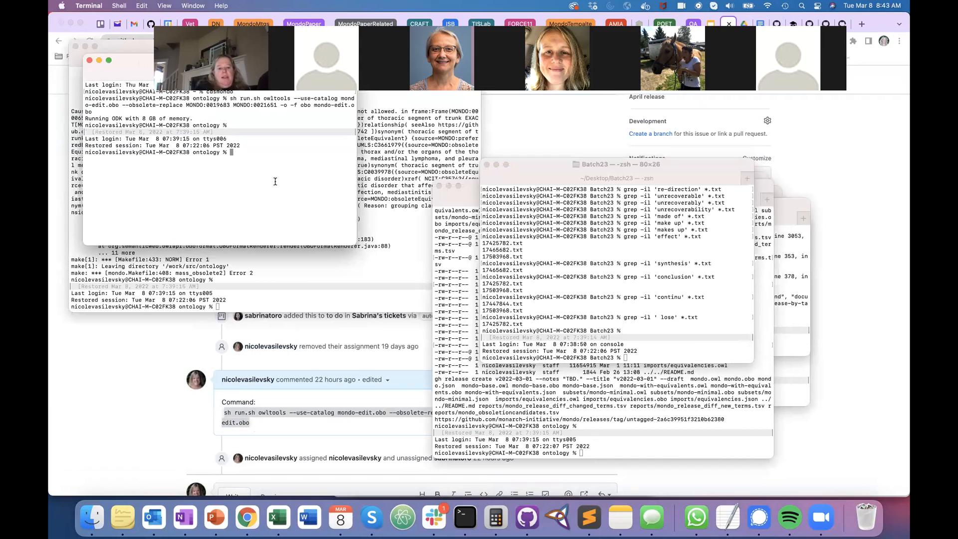
type("cdsmon")
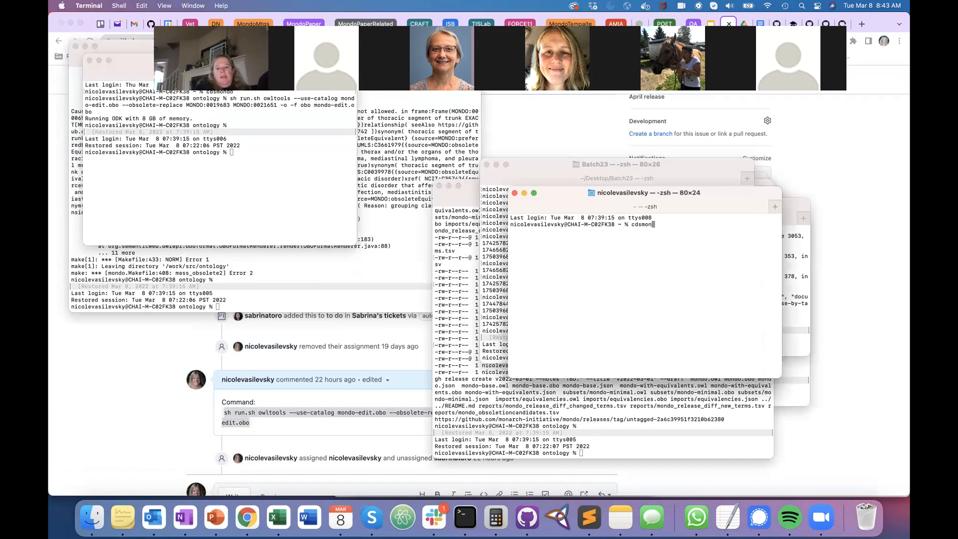
type("do")
key("Return")
key("super+v")
key("Return")
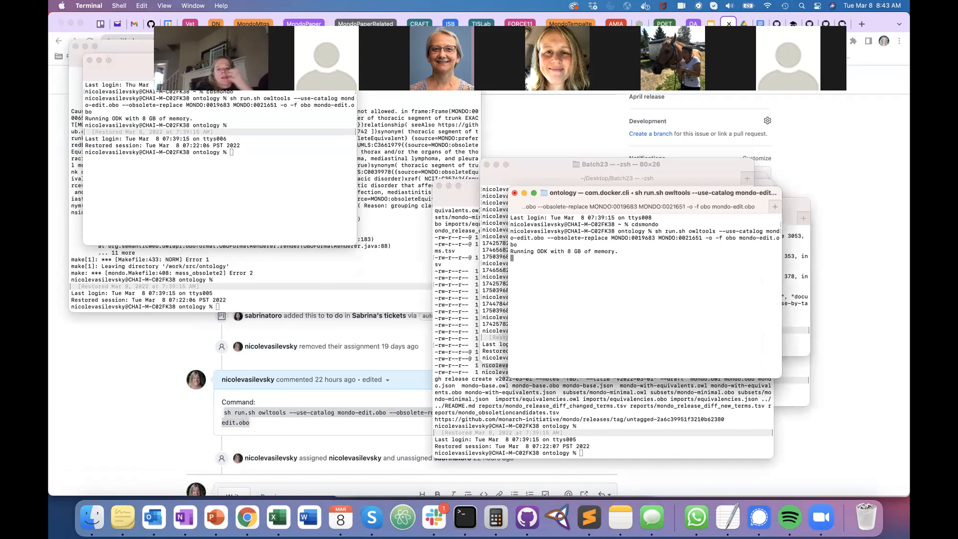
Step: Back in Chrome, compare the command's first ID, MONDO:0019683, with the term being deprecated in issue 4285
left_click(89, 387)
scroll(274, 297, "down", 3)
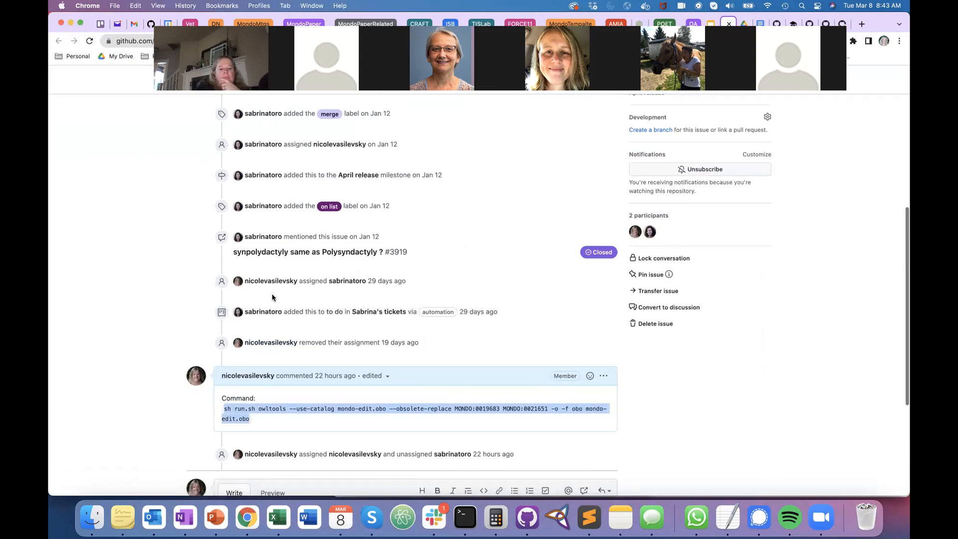
left_click(251, 355)
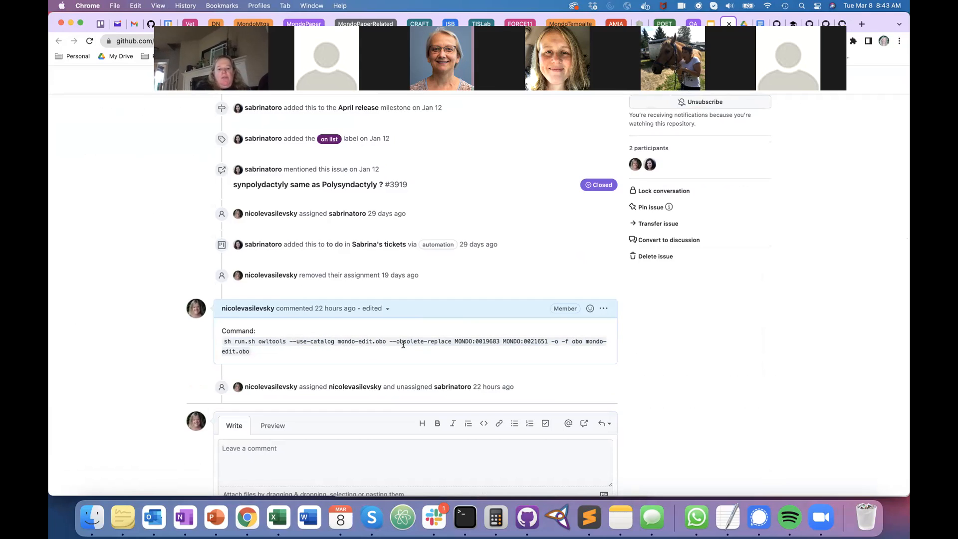
left_click_drag(457, 339, 498, 341)
scroll(462, 393, "up", 6)
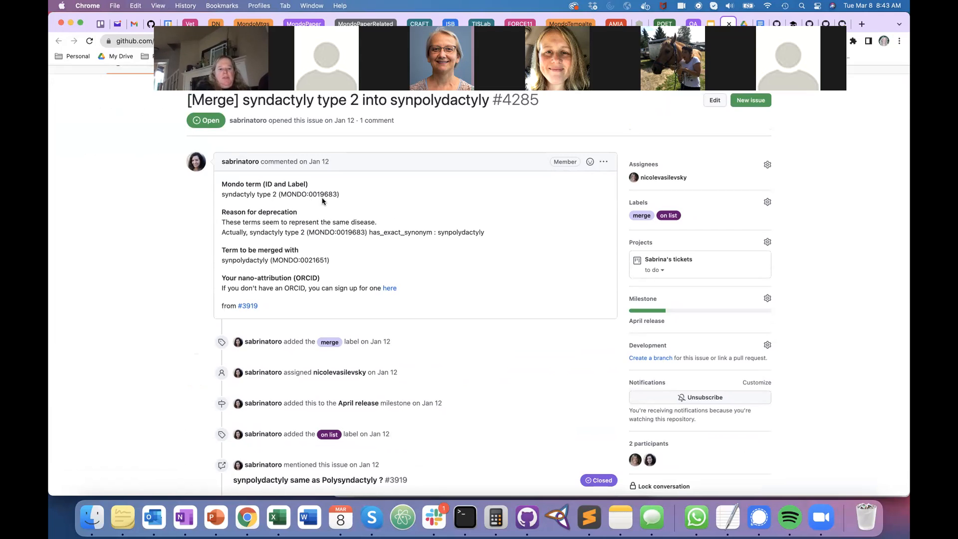
left_click_drag(280, 191, 337, 193)
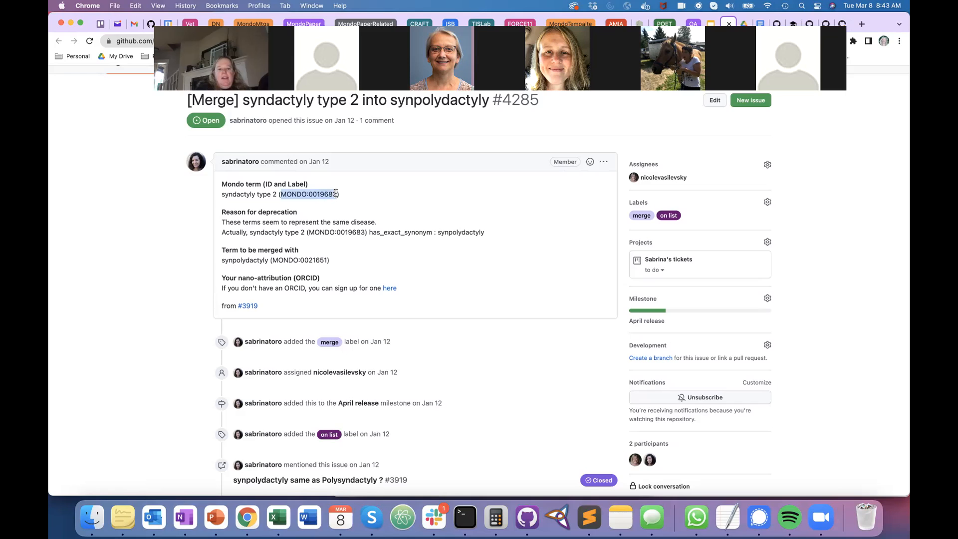
left_click(310, 192)
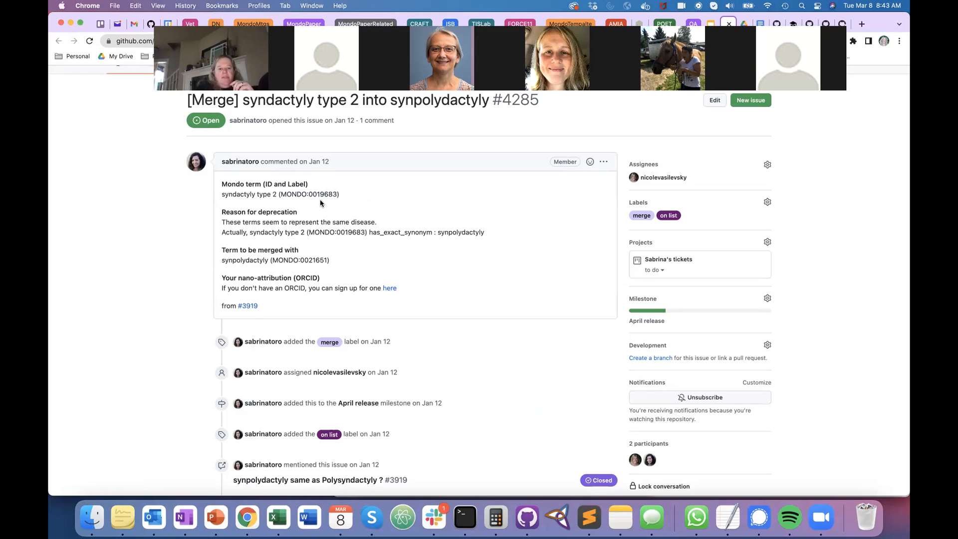
scroll(396, 194, "down", 5)
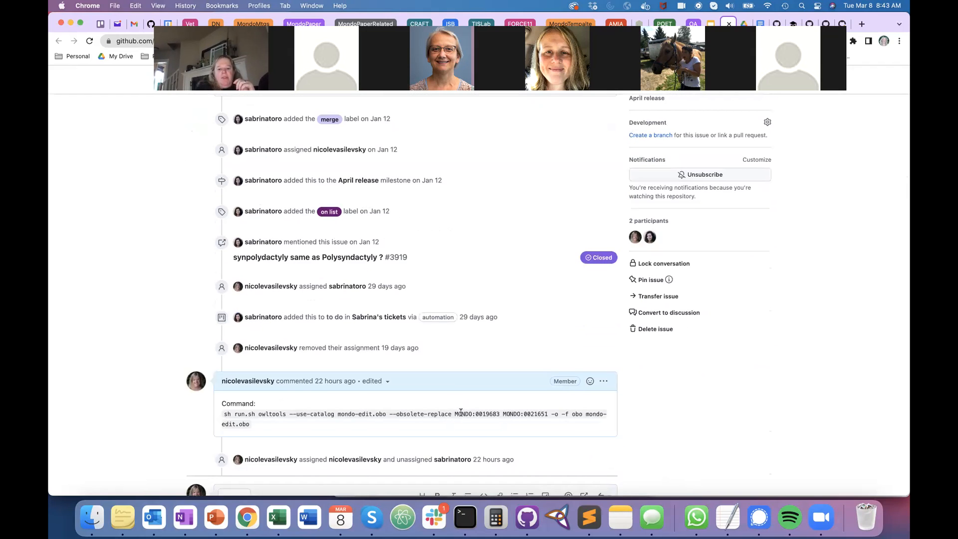
scroll(477, 429, "up", 5)
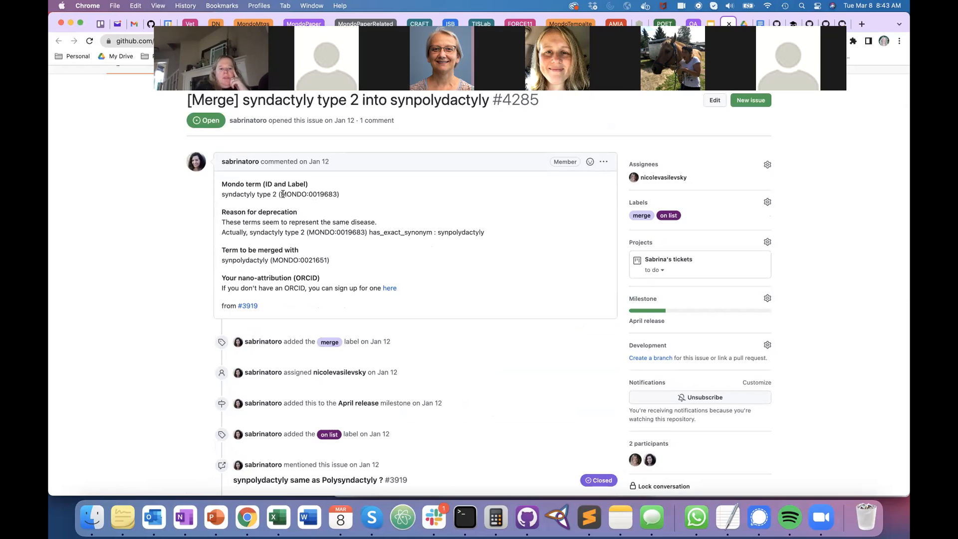
Step: Compare the command's second ID, MONDO:0021651, with the issue's term to be merged with
scroll(469, 368, "down", 4)
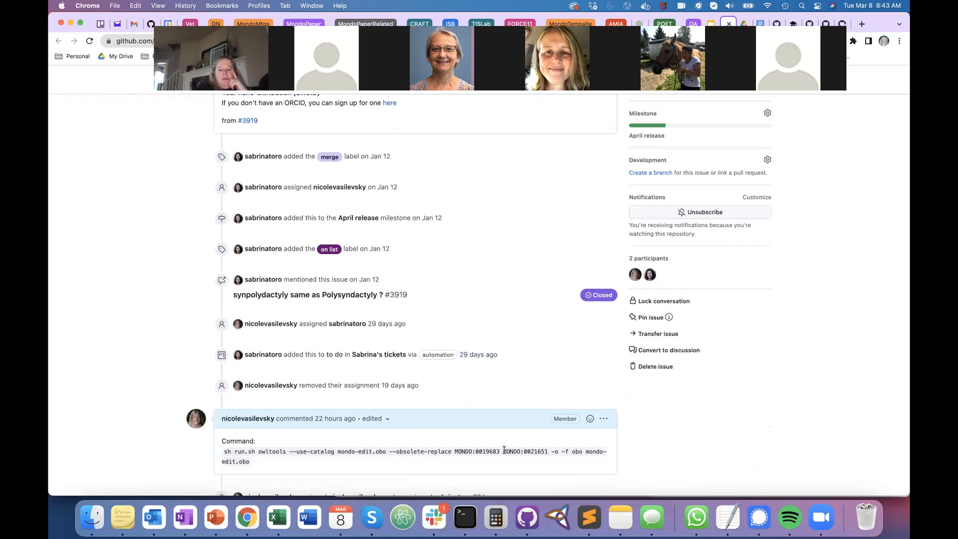
left_click_drag(501, 452, 554, 452)
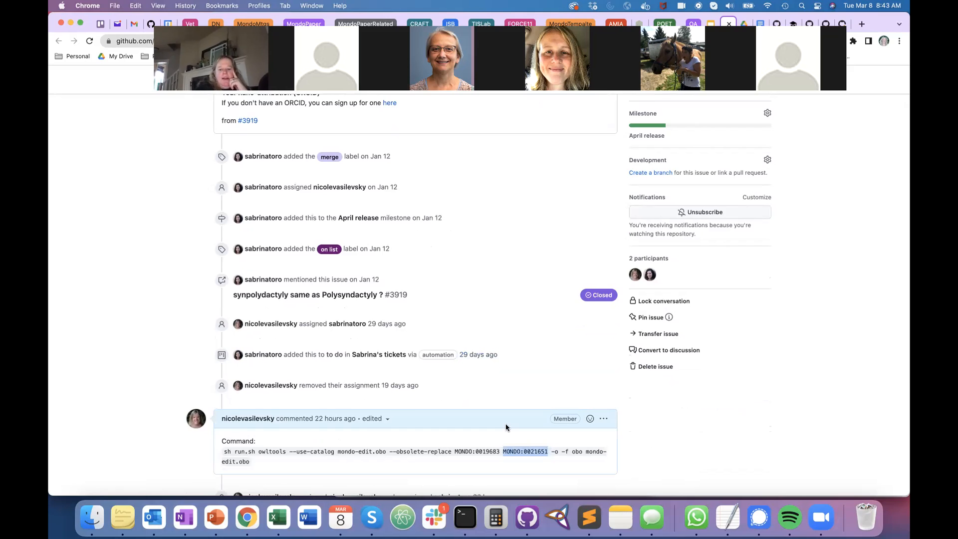
scroll(506, 444, "up", 3)
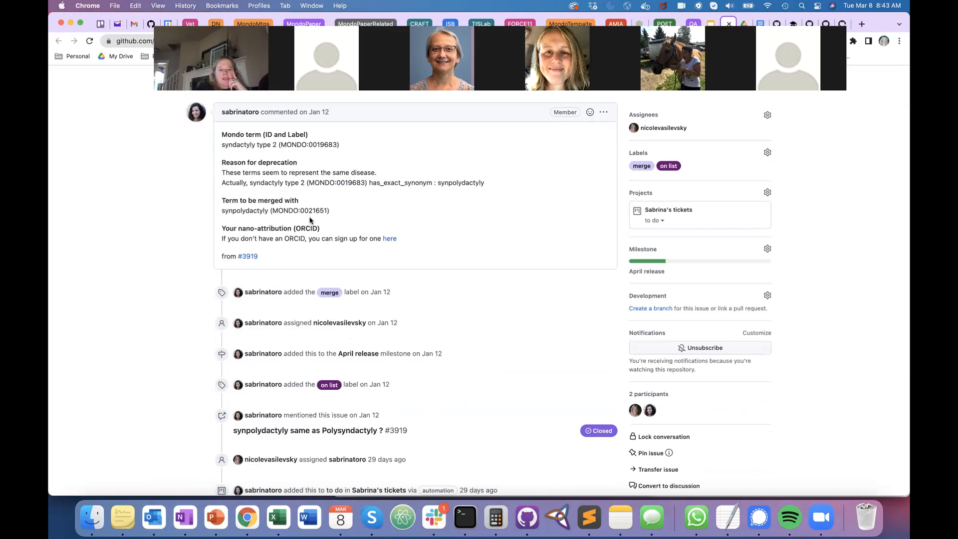
left_click_drag(272, 211, 327, 213)
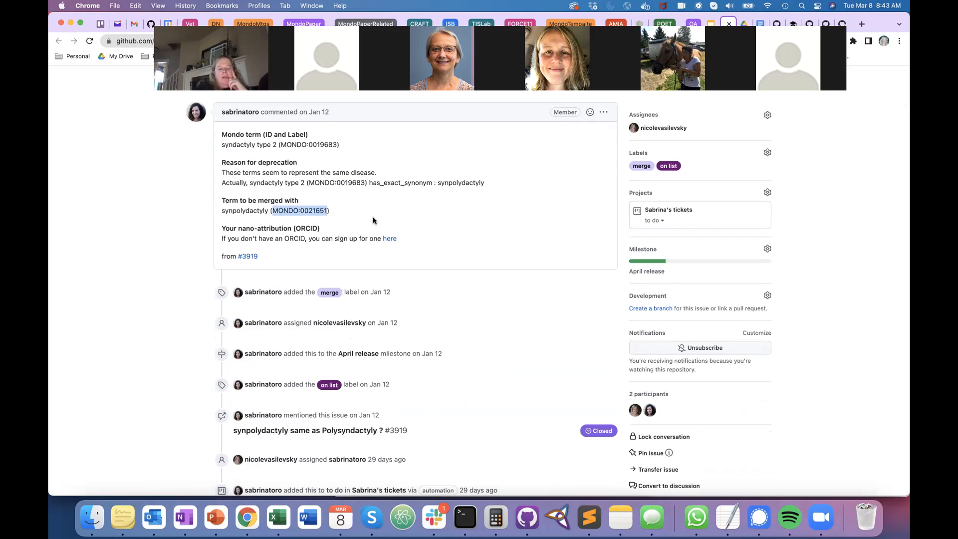
scroll(373, 220, "down", 5)
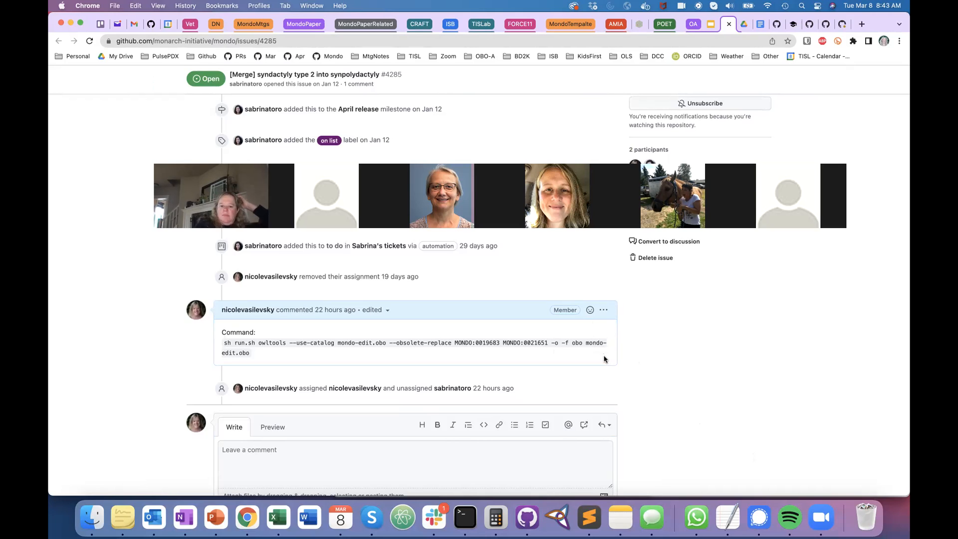
Step: Examine the term IDs and CONCATENATE formula building the owltools command in row 68 of ToDo_Merge in the candidatesForObsoletion_2020-02-22 spreadsheet
left_click(570, 24)
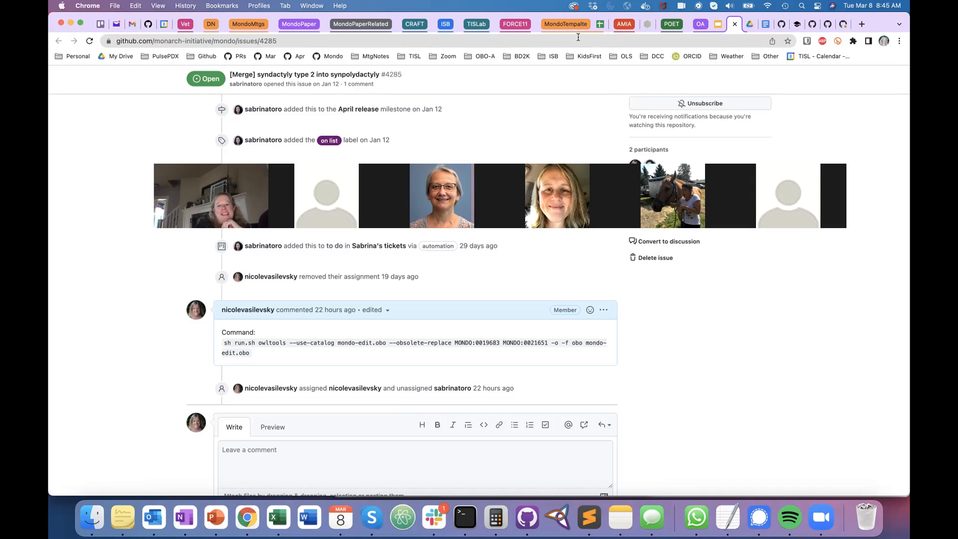
left_click(597, 27)
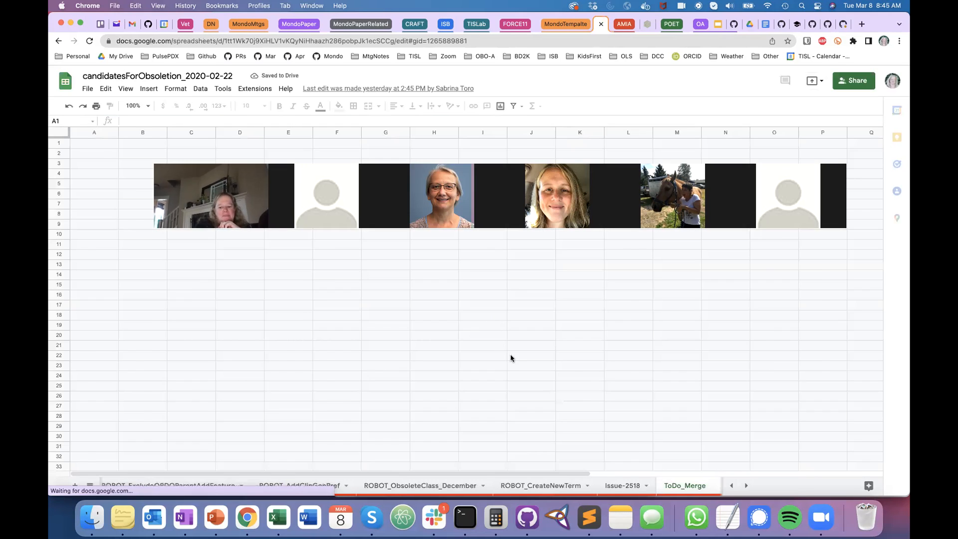
scroll(451, 351, "down", 3)
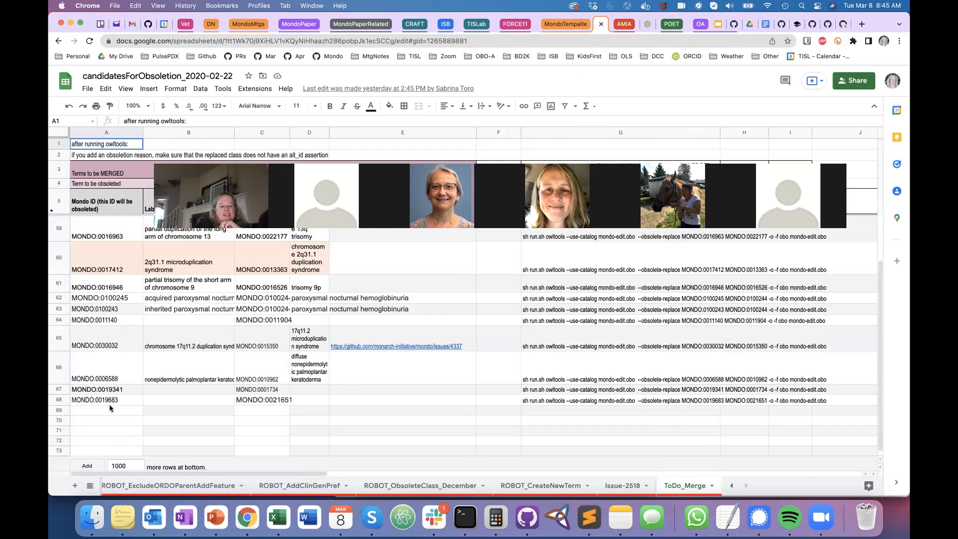
left_click(103, 400)
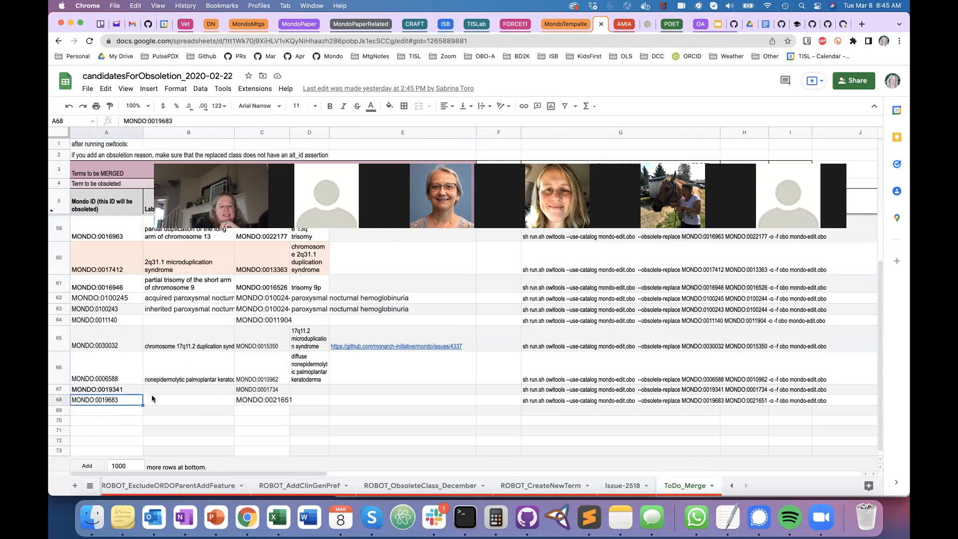
left_click(538, 400)
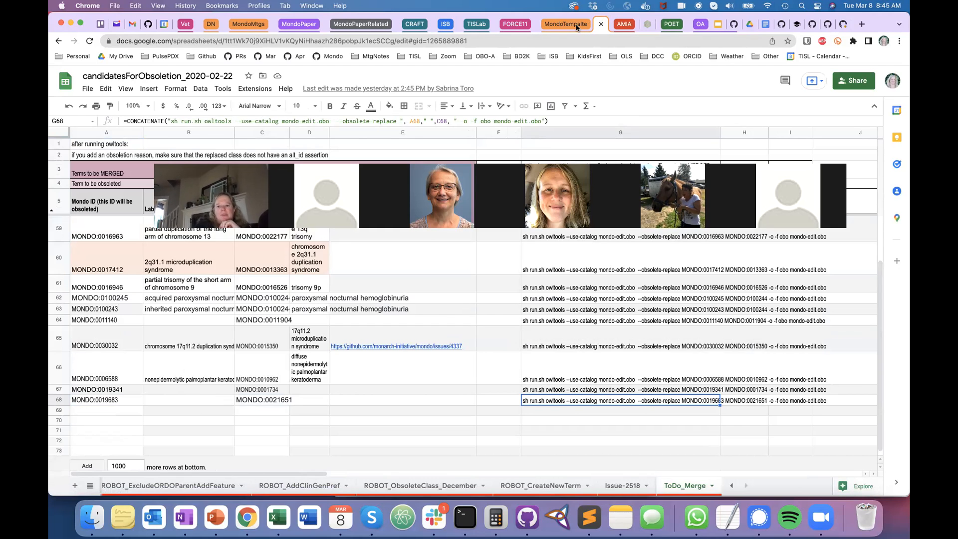
left_click(600, 23)
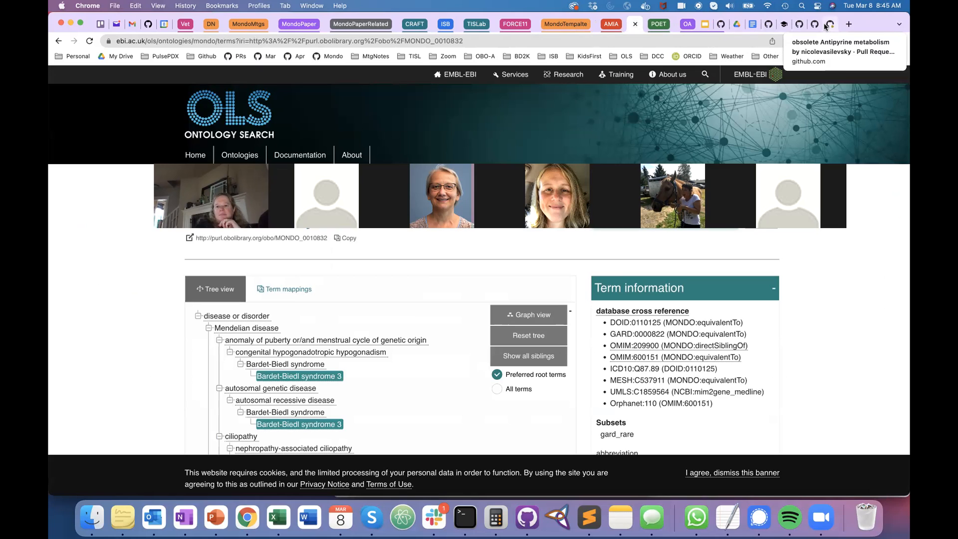
Step: Recheck the owltools command in the issue 4285 comment, then switch to Terminal to check its run
left_click(720, 24)
triple_click(368, 338)
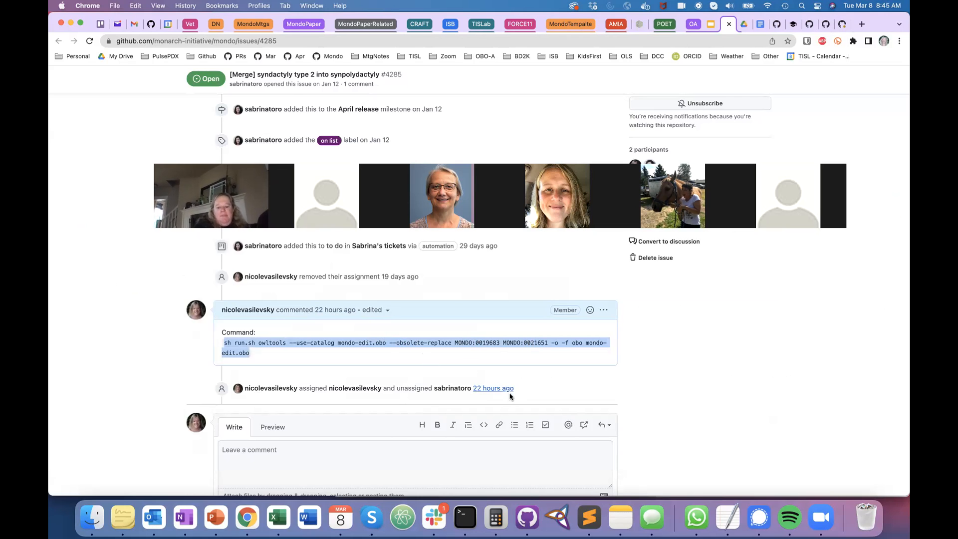
left_click(465, 517)
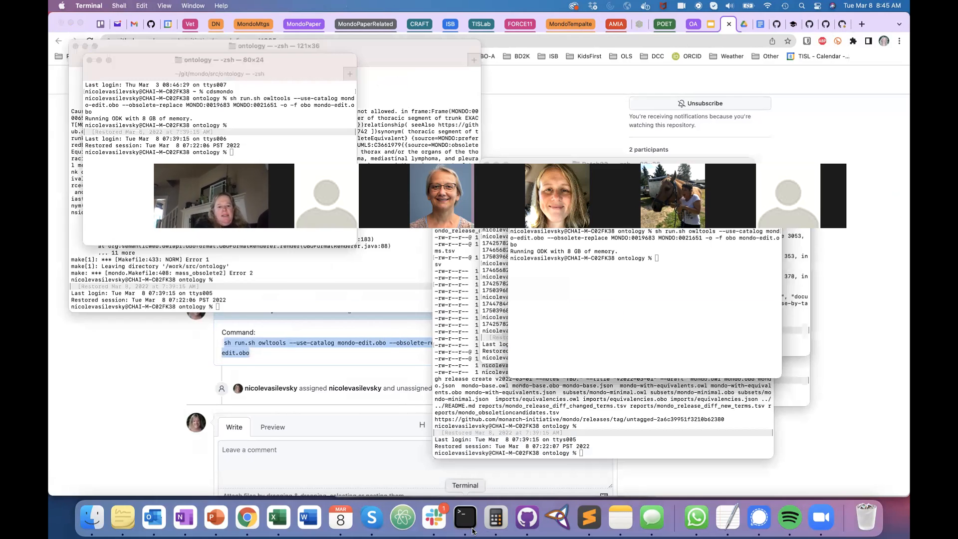
Step: Switch to GitHub Desktop and examine the mondo-edit.obo diff from the replaced is_a parents through the annotations moved to synpolydactyly
left_click(524, 521)
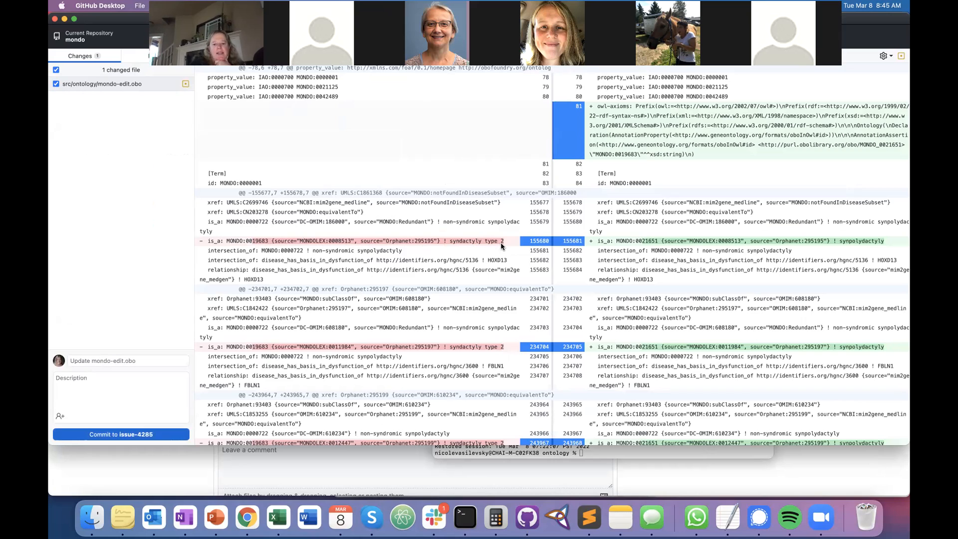
scroll(807, 234, "down", 10)
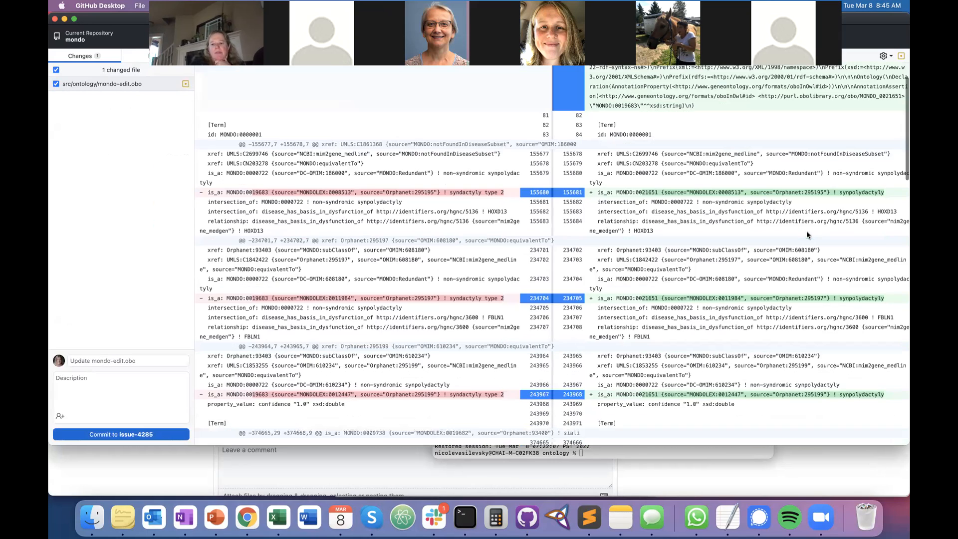
scroll(807, 234, "down", 6)
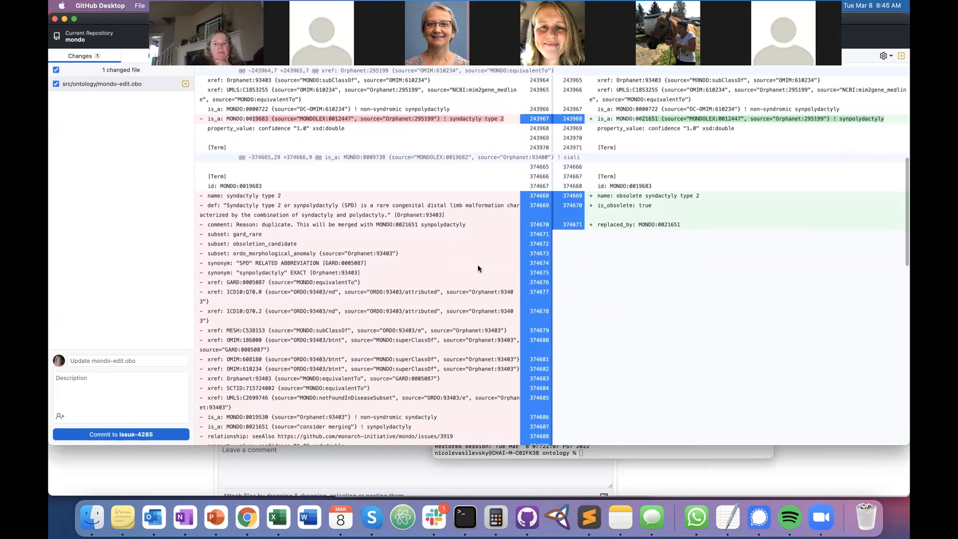
scroll(479, 267, "down", 2)
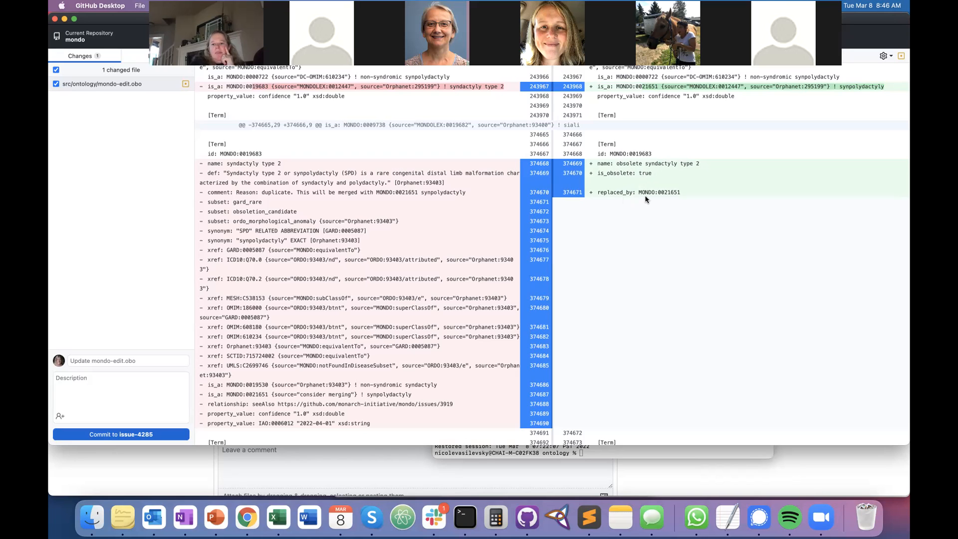
scroll(643, 195, "down", 10)
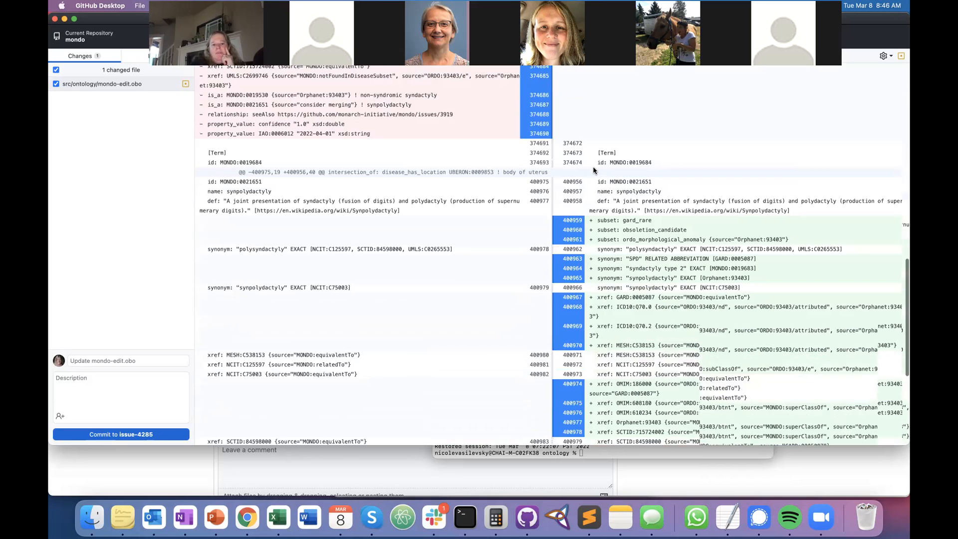
scroll(445, 104, "up", 7)
scroll(466, 154, "down", 6)
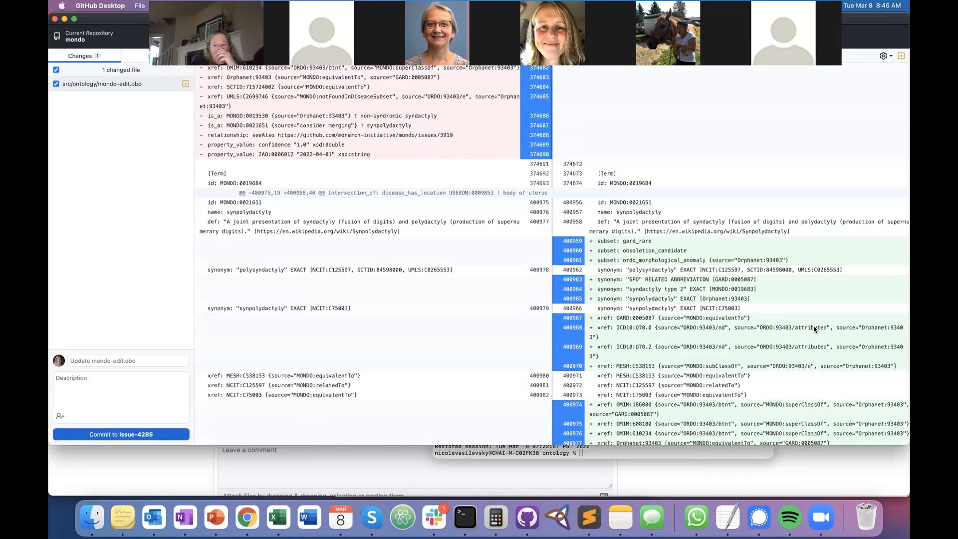
scroll(698, 209, "down", 2)
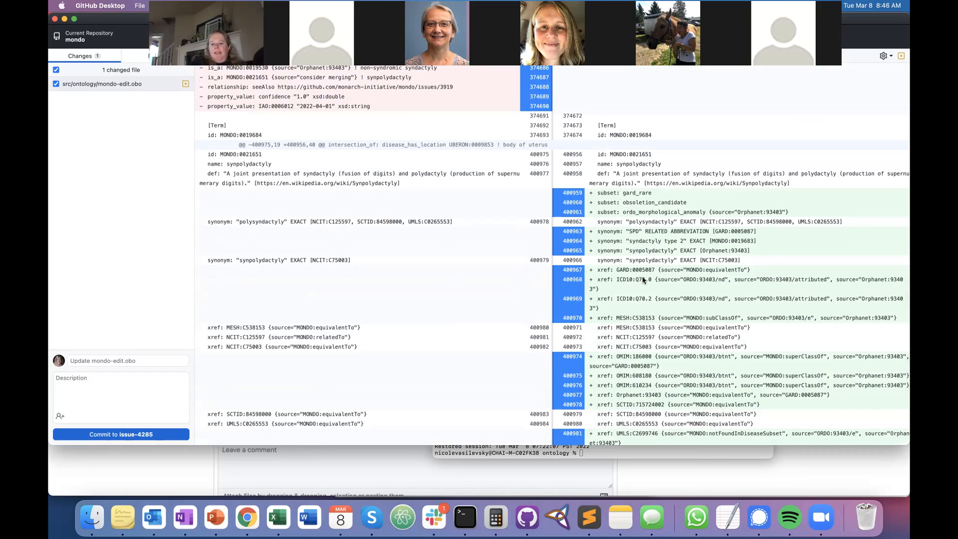
scroll(644, 244, "down", 5)
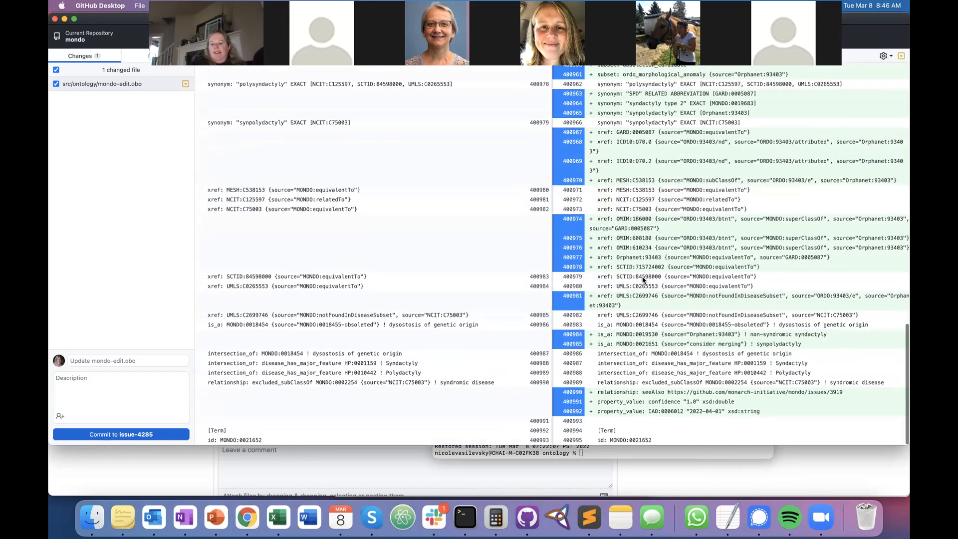
Step: Recheck the diff's obsoleted MONDO:0019683 entry, its replaced is_a references and the added owl-axioms line
scroll(643, 279, "up", 10)
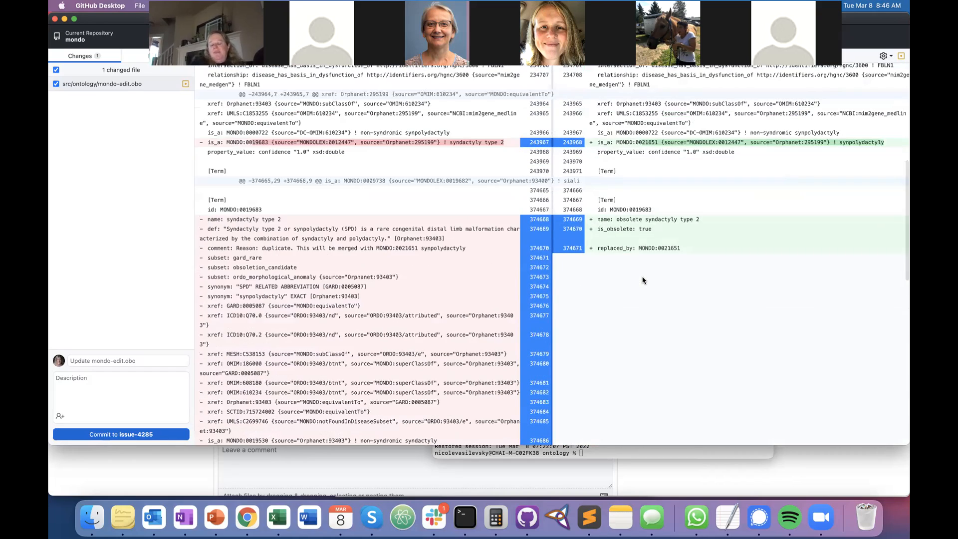
scroll(643, 280, "up", 5)
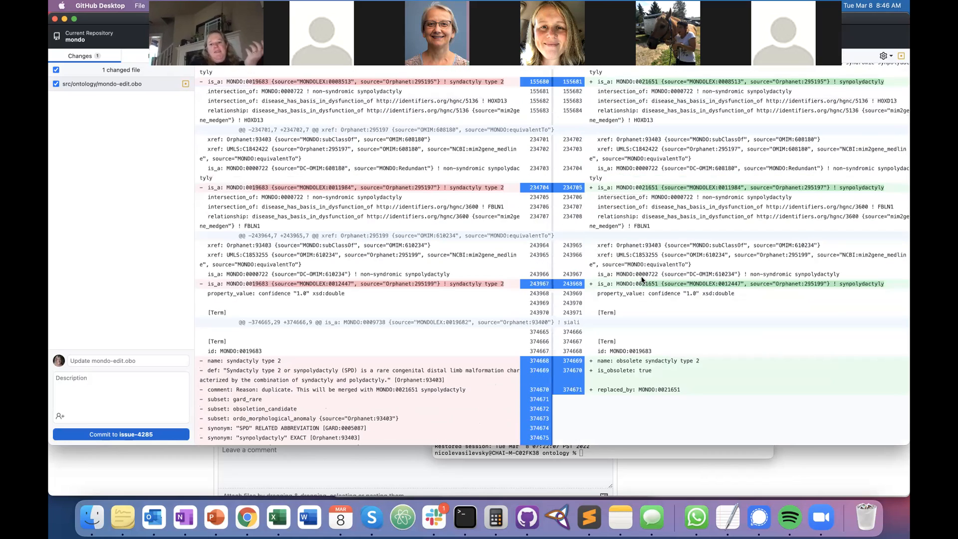
scroll(641, 278, "up", 3)
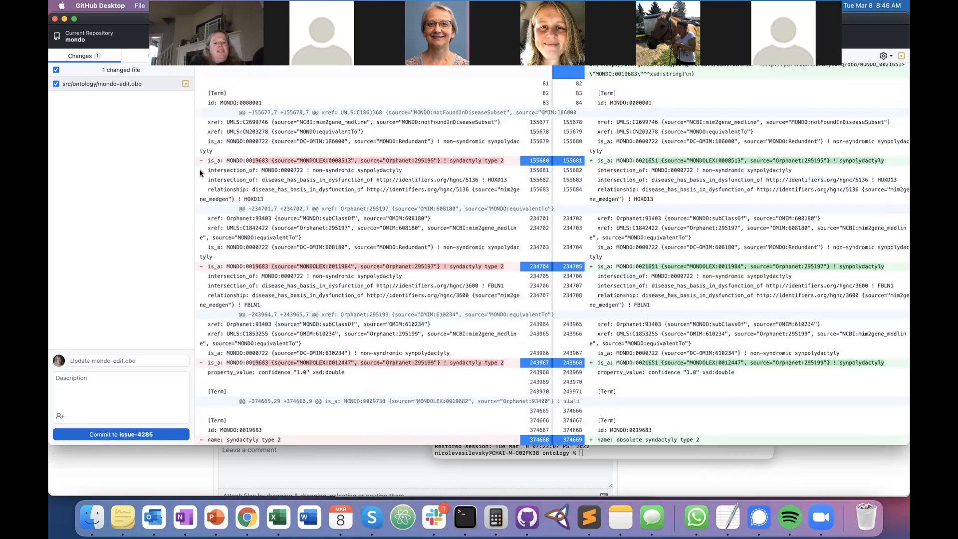
scroll(393, 230, "down", 8)
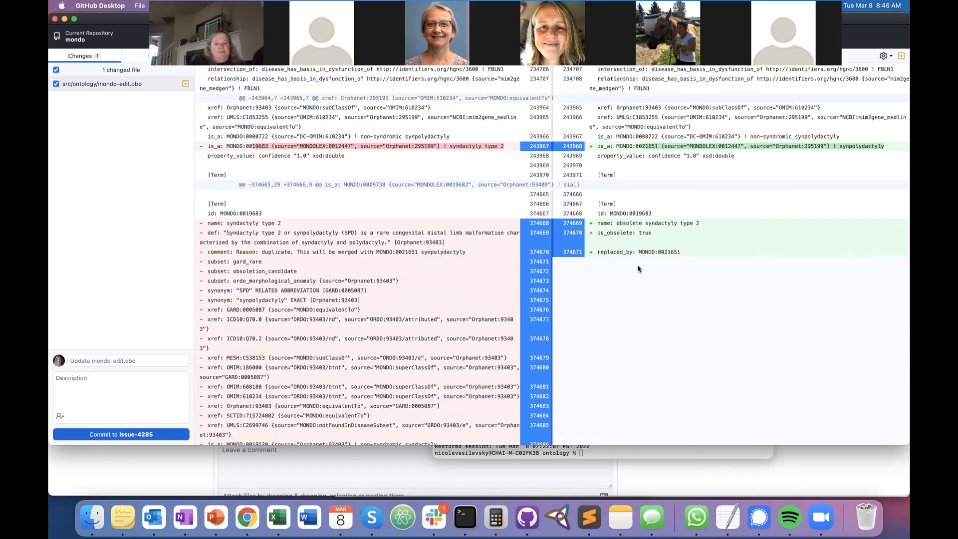
scroll(636, 268, "down", 8)
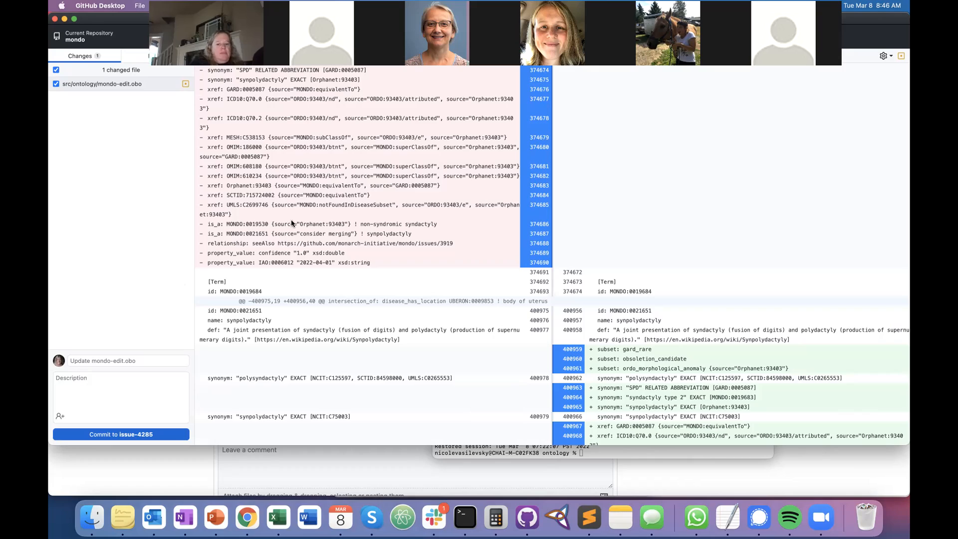
scroll(513, 332, "down", 5)
scroll(513, 332, "up", 12)
scroll(512, 332, "up", 10)
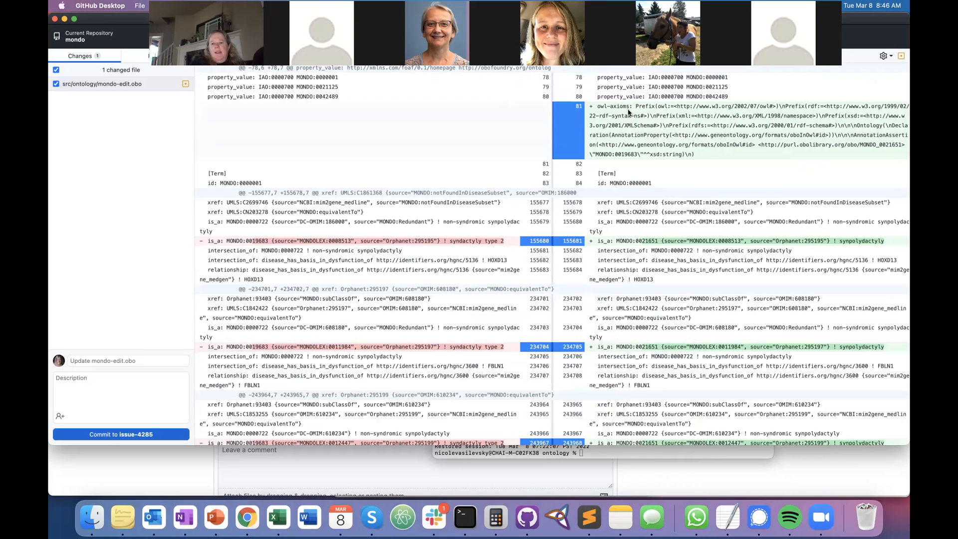
Step: Launch Protégé, then return to GitHub Desktop and copy the ID MONDO:0019683 from the mondo-edit.obo diff
left_click(558, 519)
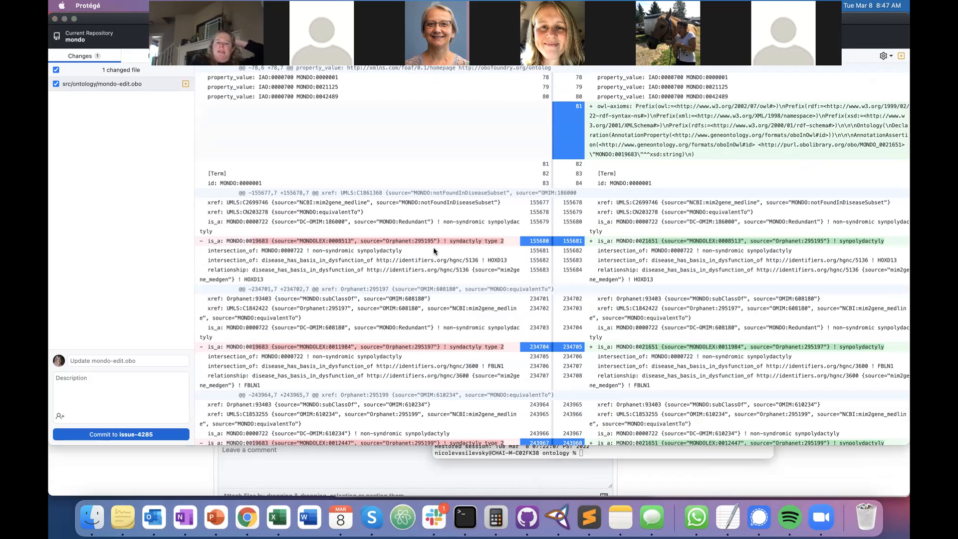
scroll(379, 264, "down", 5)
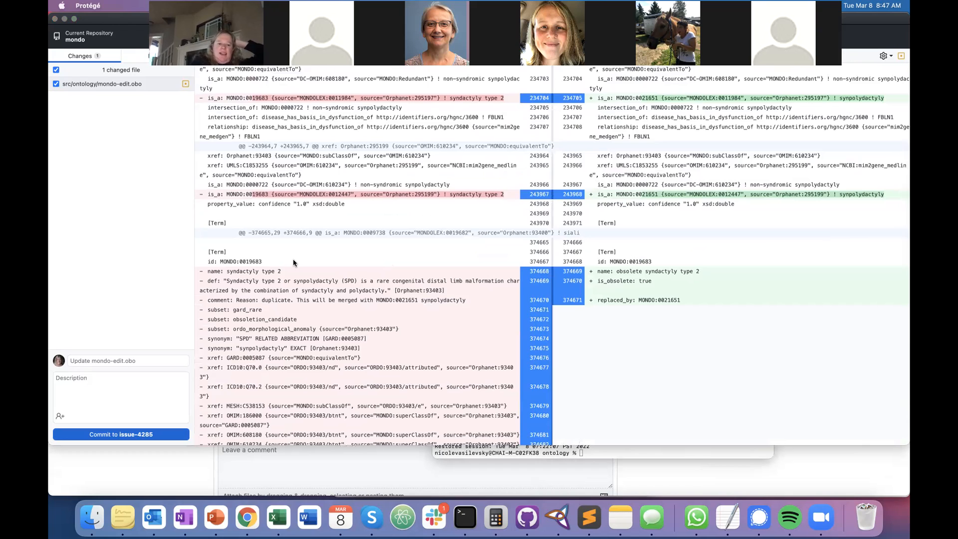
scroll(261, 289, "down", 1)
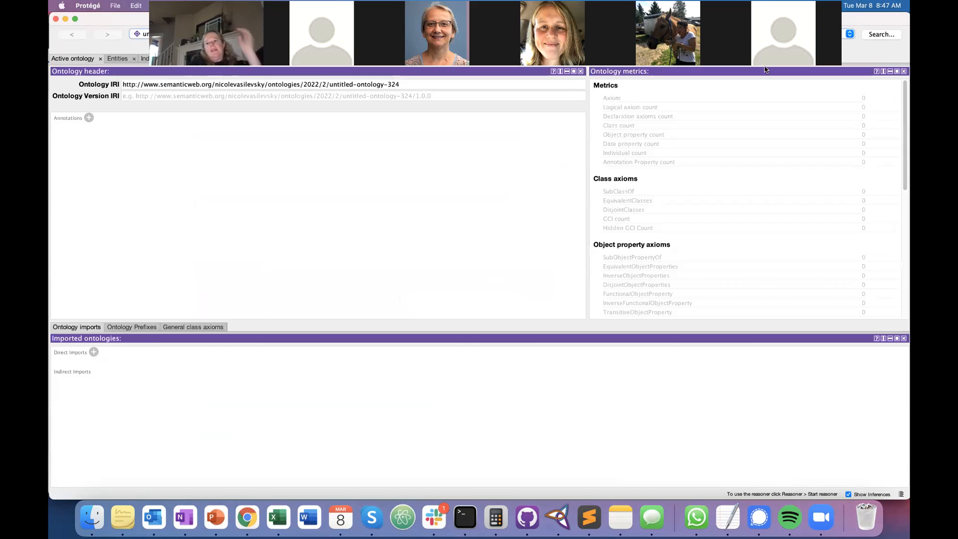
left_click(881, 34)
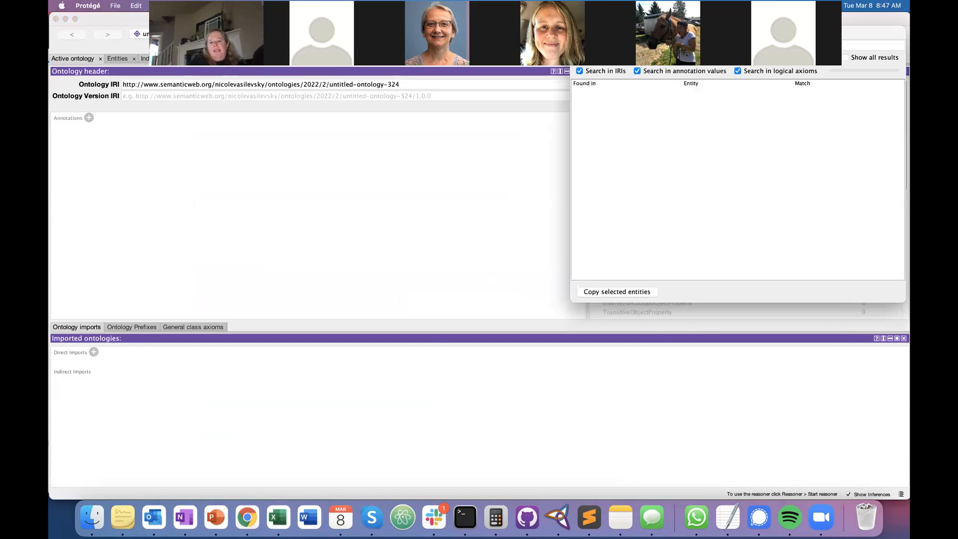
left_click(527, 519)
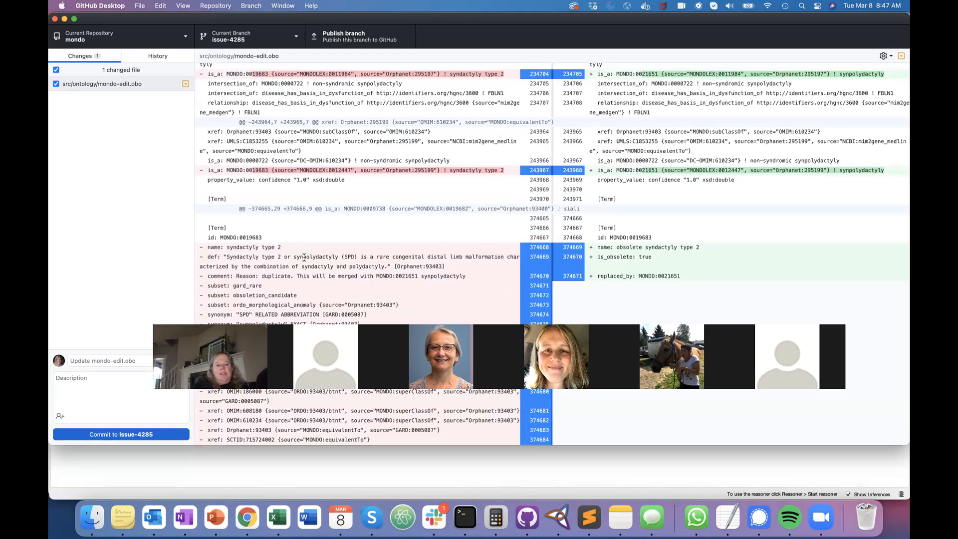
left_click_drag(219, 235, 265, 235)
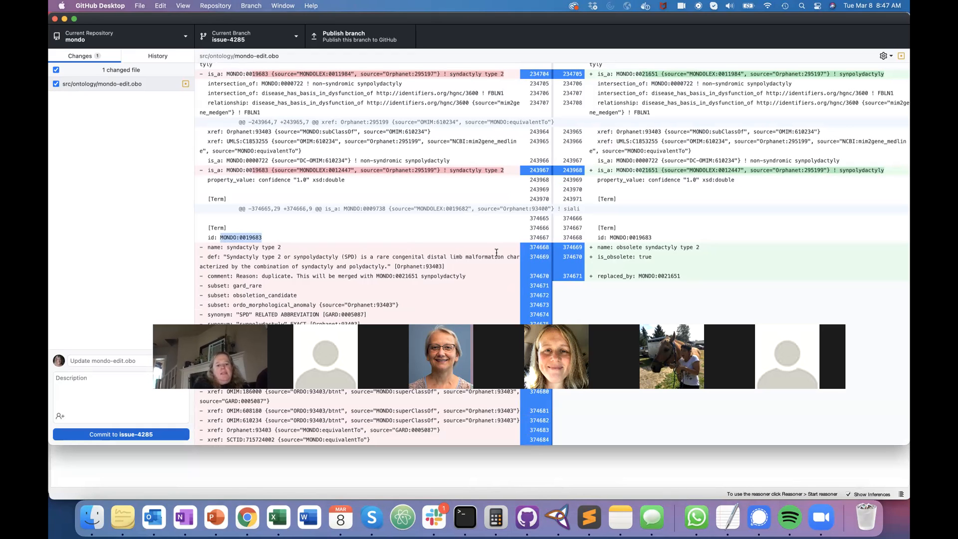
left_click(557, 519)
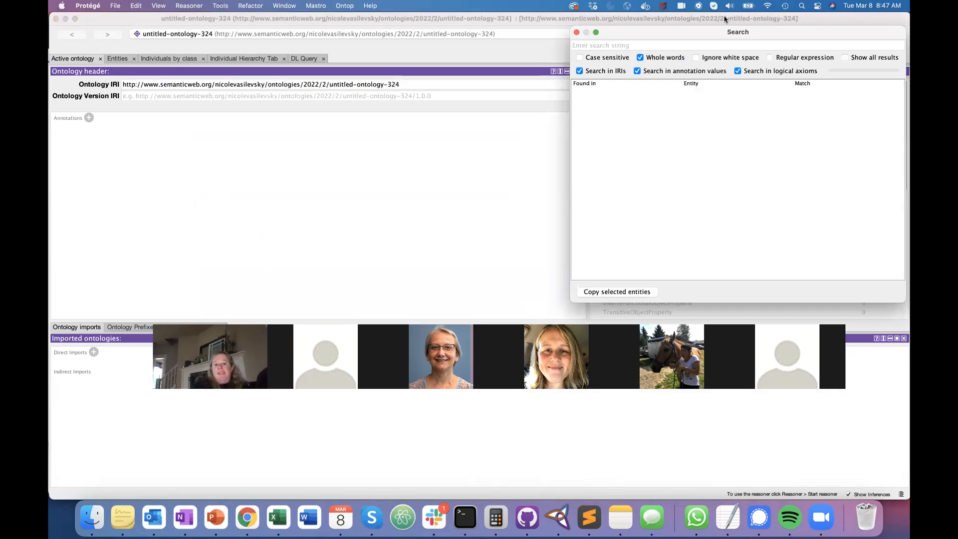
key("super+v")
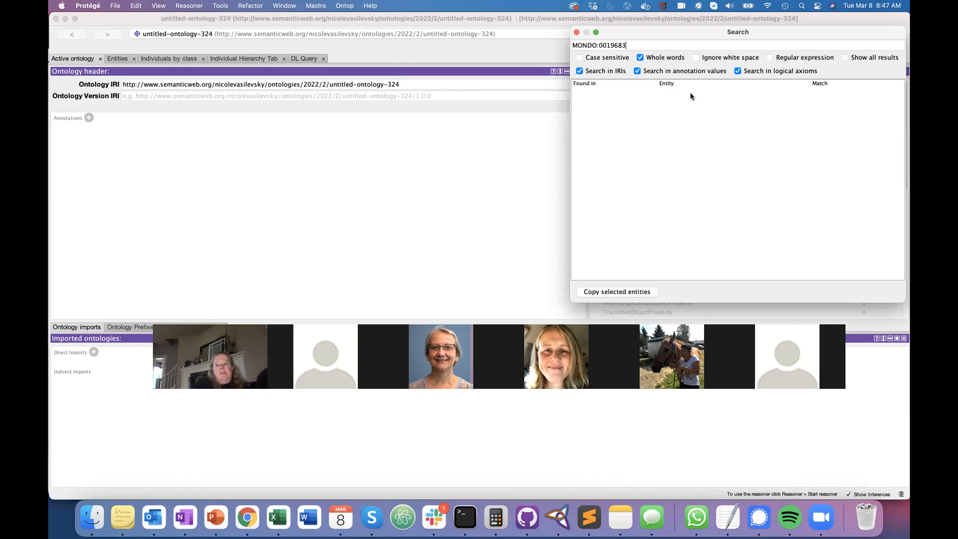
left_click(577, 33)
Step: Open the recently used mondo-edit.obo ontology file in Protégé
left_click(116, 6)
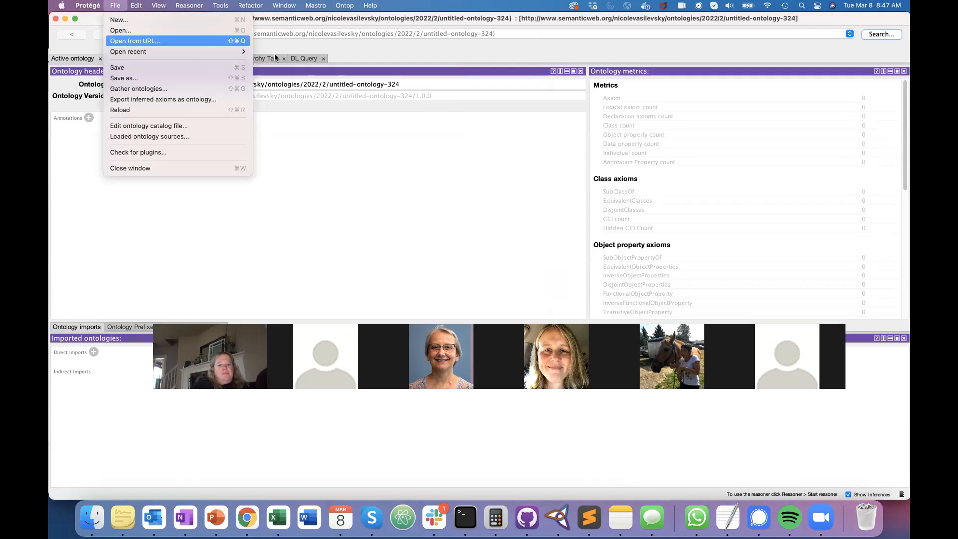
mouse_move(245, 52)
left_click(318, 52)
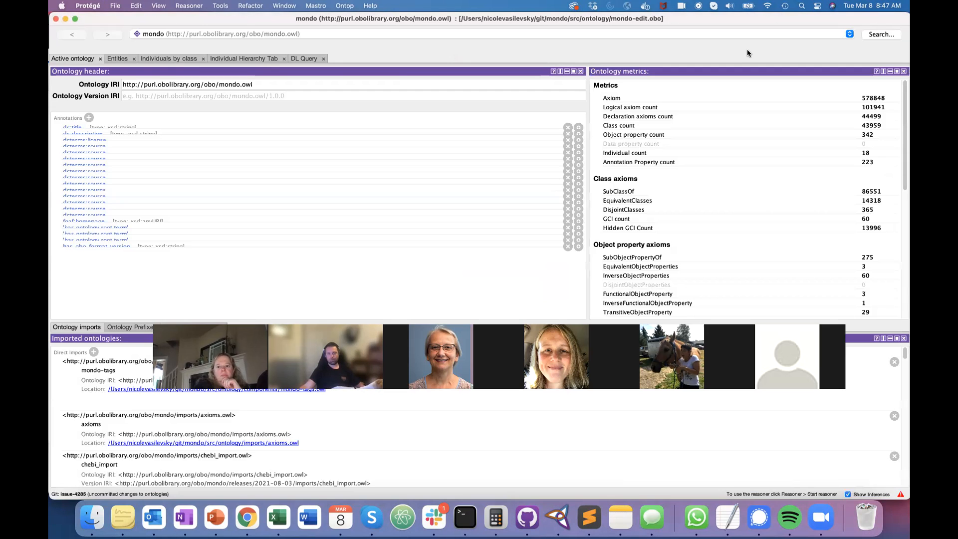
Step: Search the ontology for MONDO:0019683 and open the class 'obsolete syndactyly type 2' to check its annotations
key("super+f")
key("super+v")
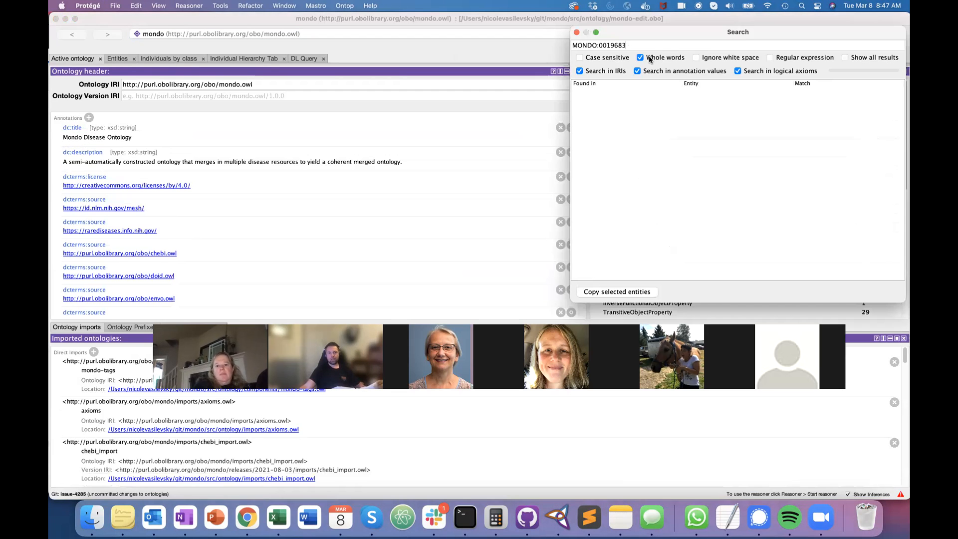
left_click(664, 94)
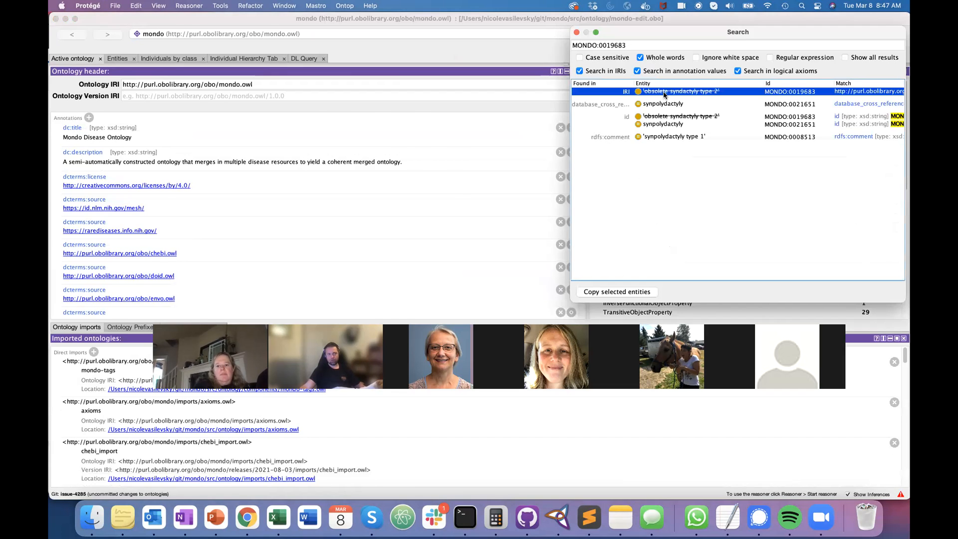
double_click(664, 95)
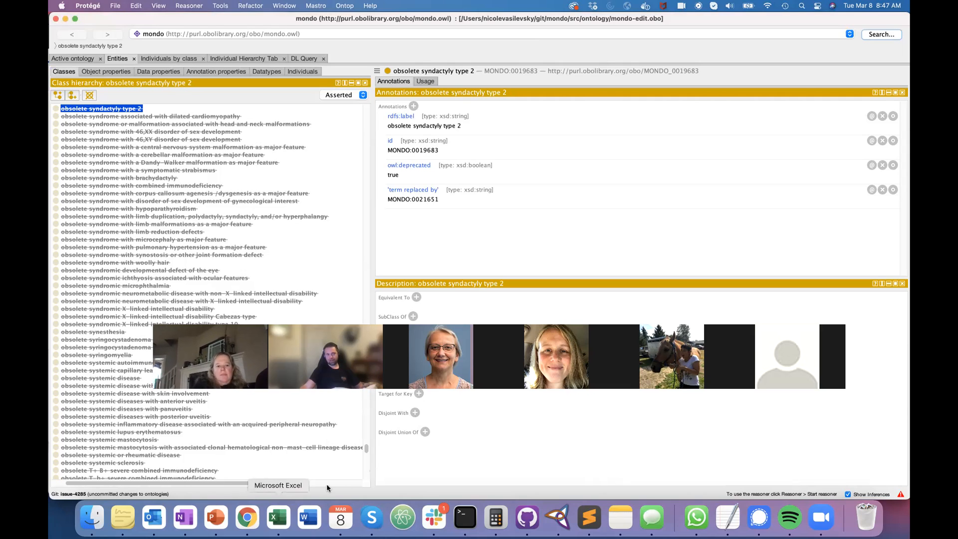
Step: From the same search for MONDO:0019683, open the synpolydactyly class and close the search
left_click(881, 35)
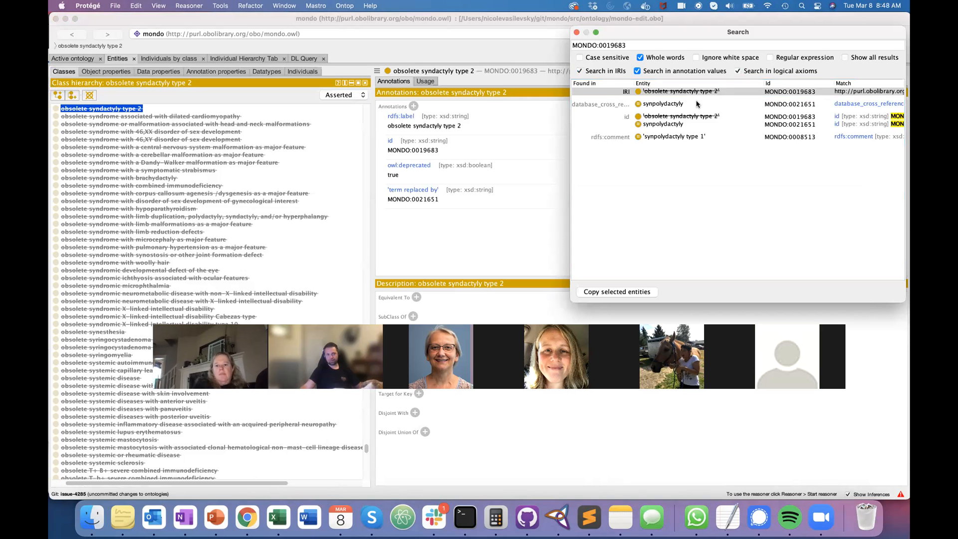
left_click(685, 104)
double_click(686, 104)
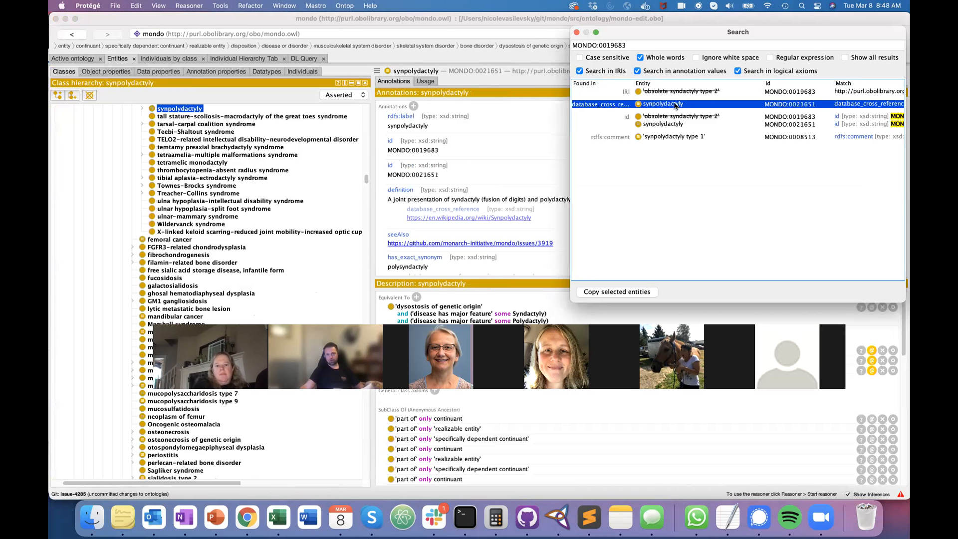
key("Escape")
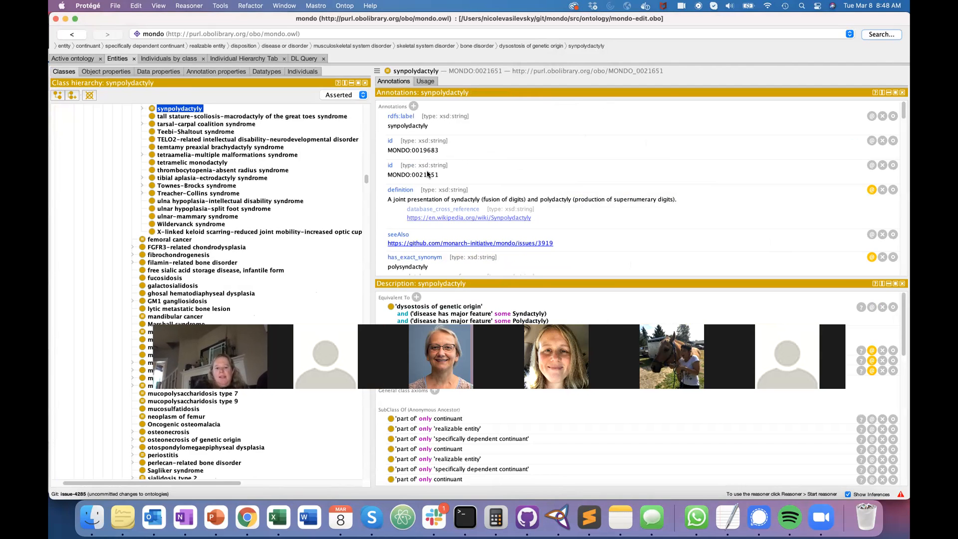
Step: Delete the extra id annotation MONDO:0019683 from the synpolydactyly class and save the ontology
left_click(475, 151)
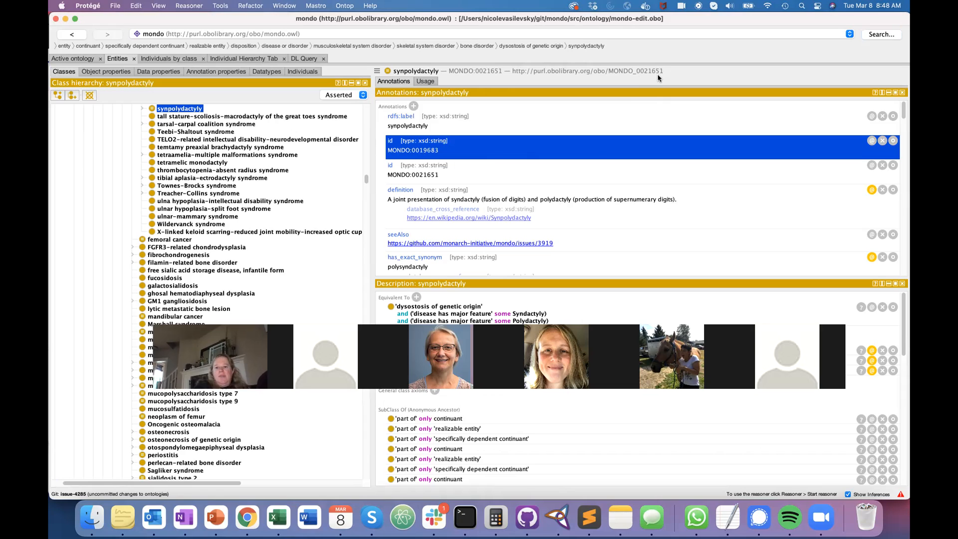
left_click(480, 173)
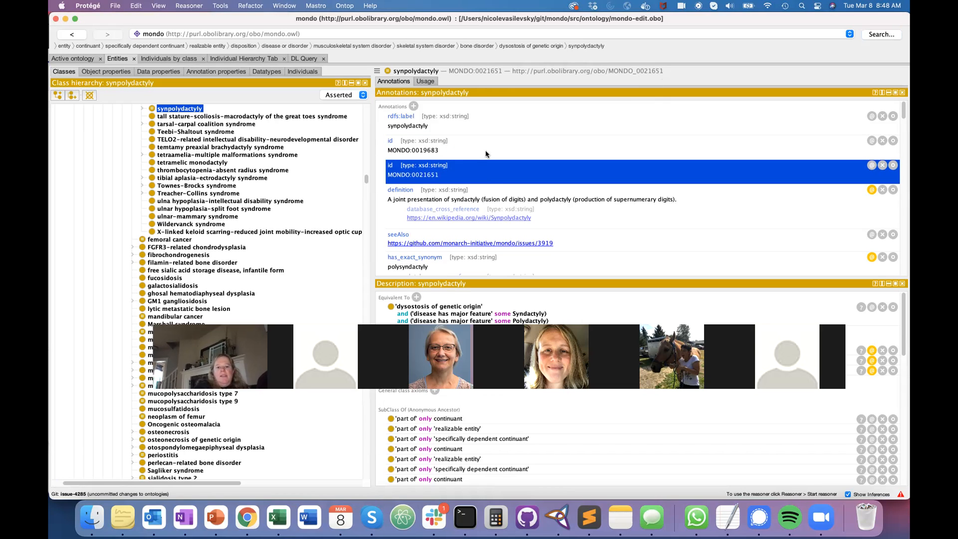
left_click(485, 151)
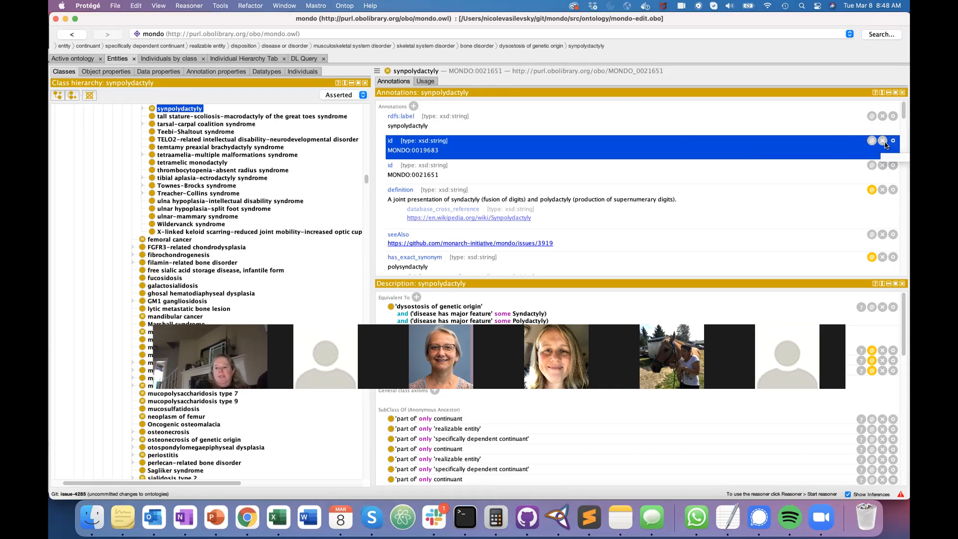
left_click(882, 141)
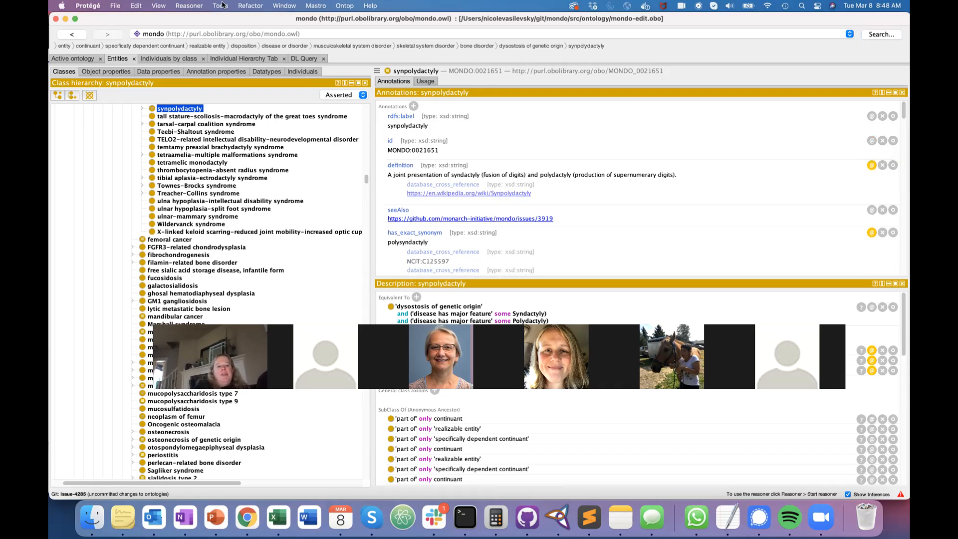
left_click(113, 5)
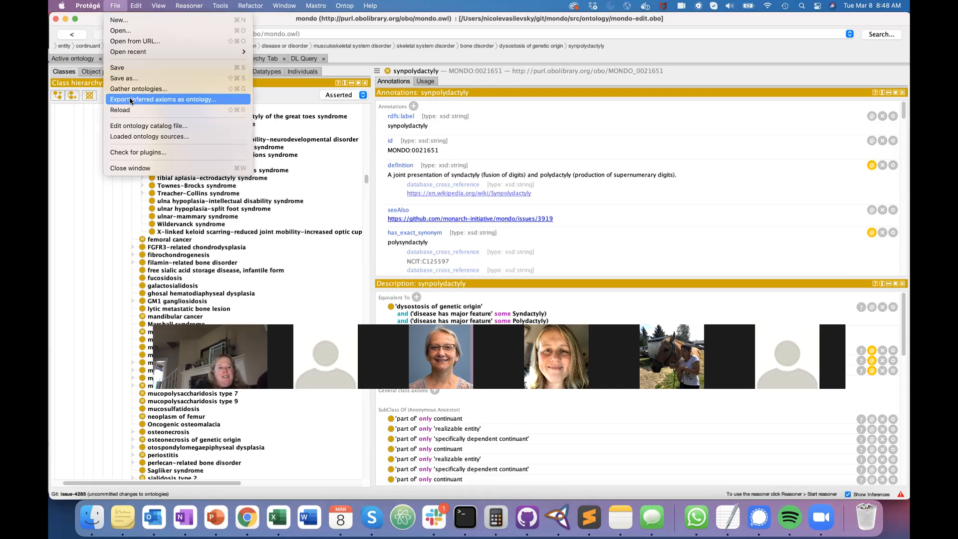
left_click(138, 67)
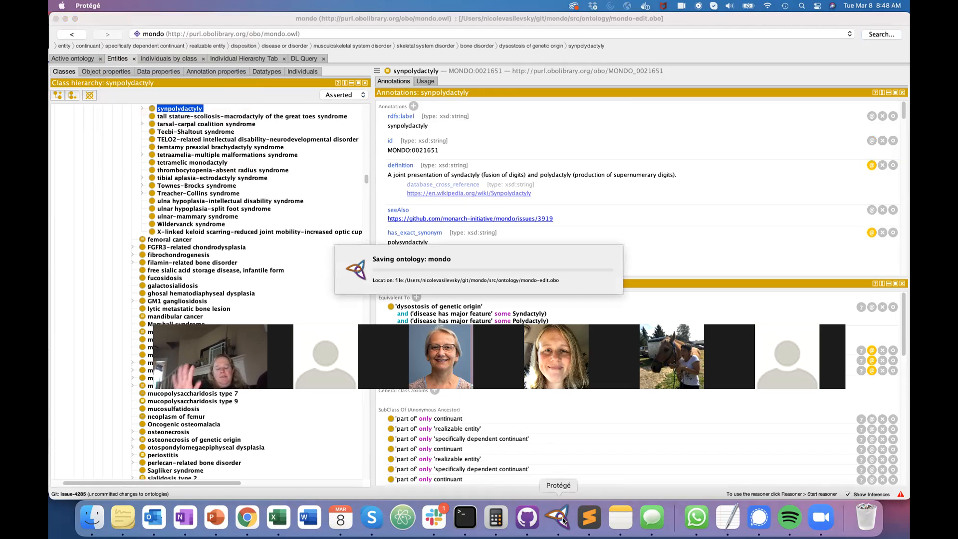
Step: Check GitHub Desktop, then switch to Chrome and show the "Need a volunteer" slide of the OBOAcademy_Obsoletion_2022-03-08 presentation
left_click(528, 519)
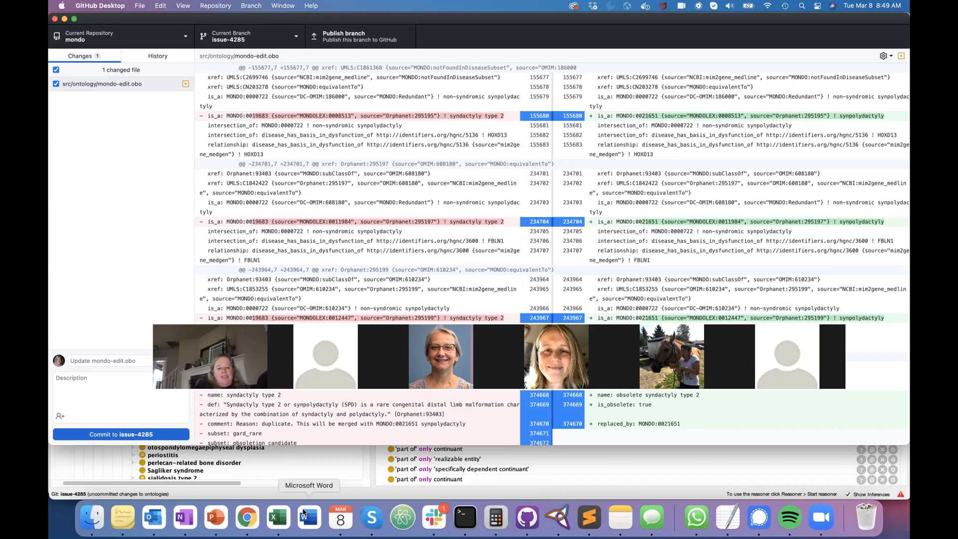
left_click(247, 516)
left_click(721, 30)
scroll(104, 399, "down", 2)
left_click(105, 452)
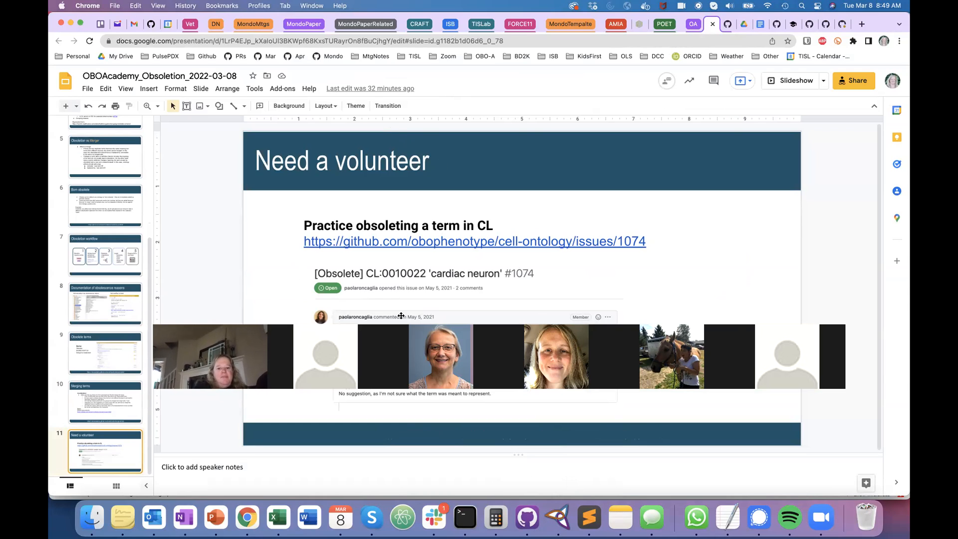
left_click_drag(495, 305, 494, 199)
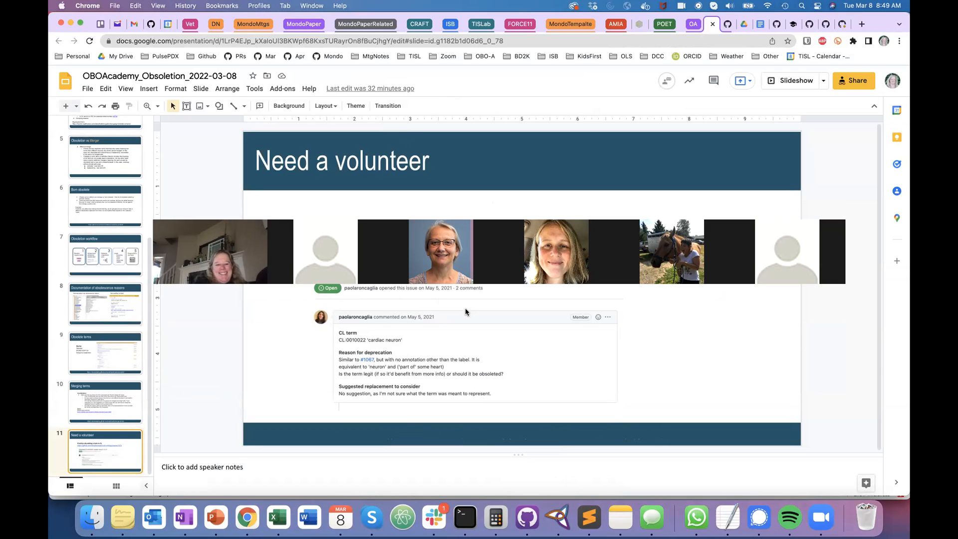
Step: Return to GitHub Desktop and enter the commit summary "merge syndactyly type 2", copying the term name from the diff
left_click(555, 517)
left_click(527, 517)
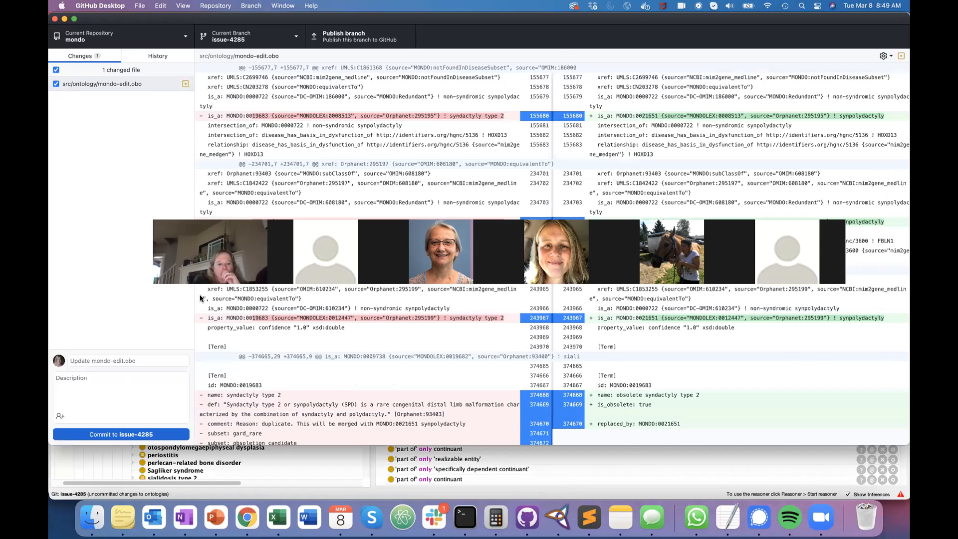
left_click(140, 361)
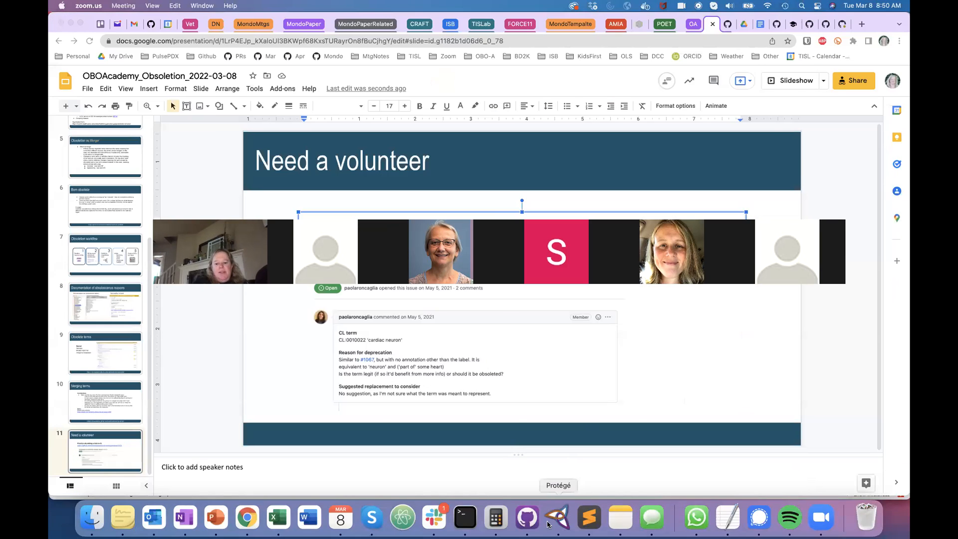
left_click(527, 517)
type("merge")
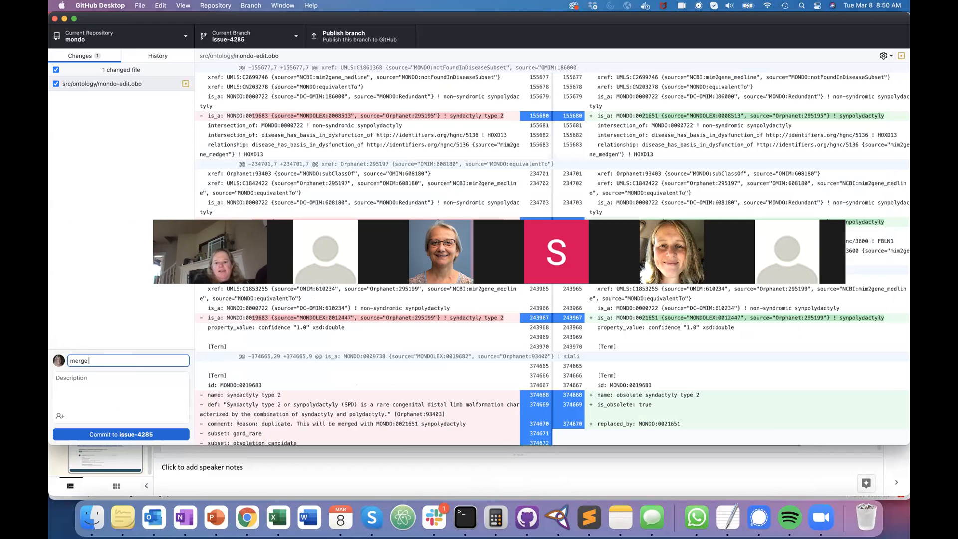
left_click_drag(500, 260, 504, 164)
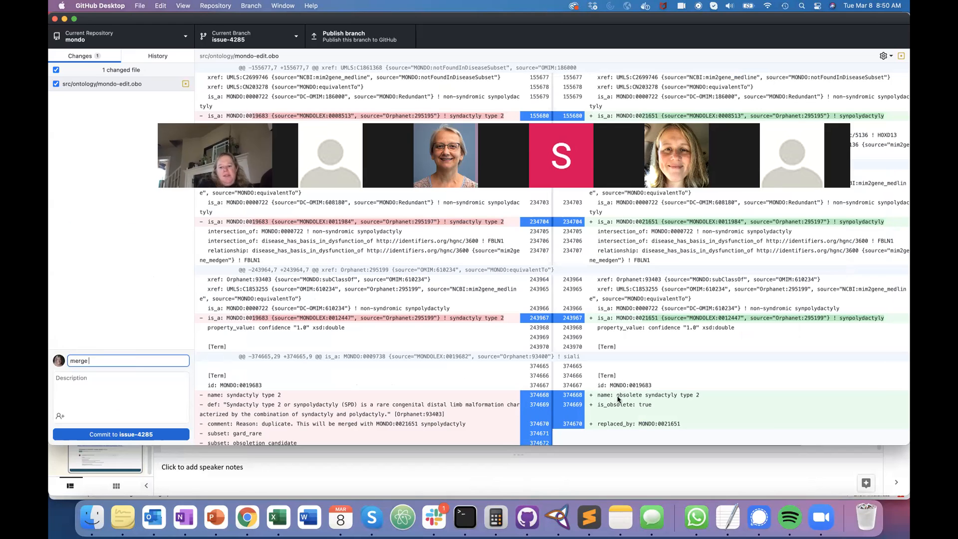
left_click_drag(645, 395, 699, 394)
key("super+c")
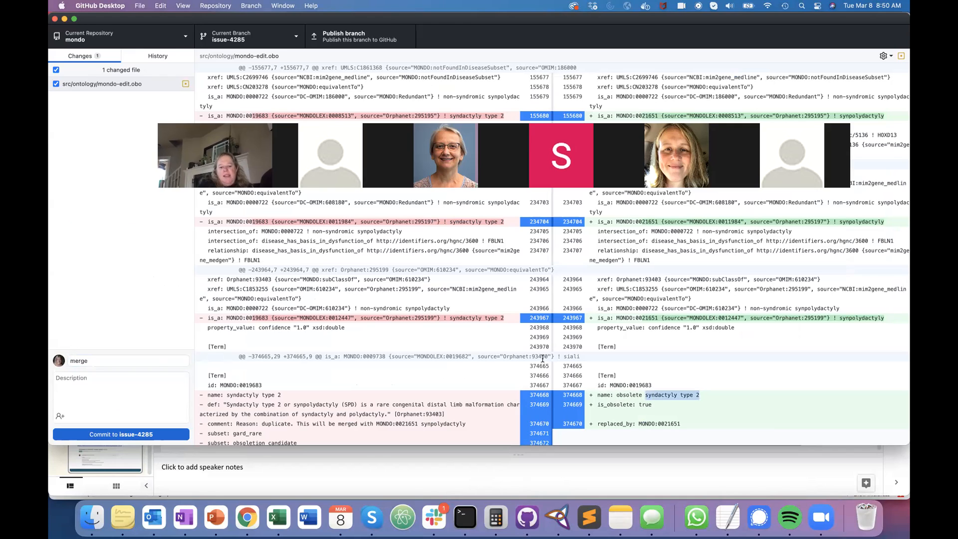
left_click(161, 360)
key("super+v")
left_click(143, 385)
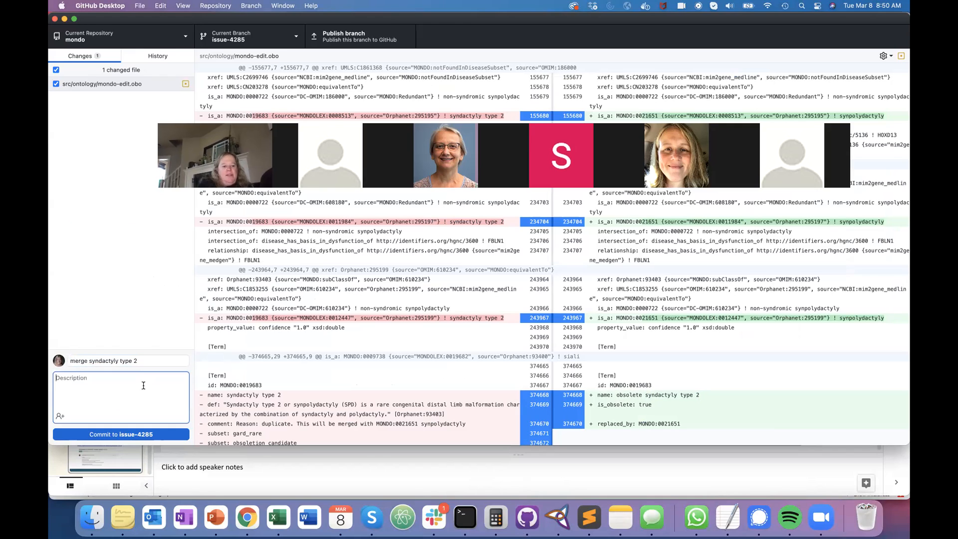
type("a")
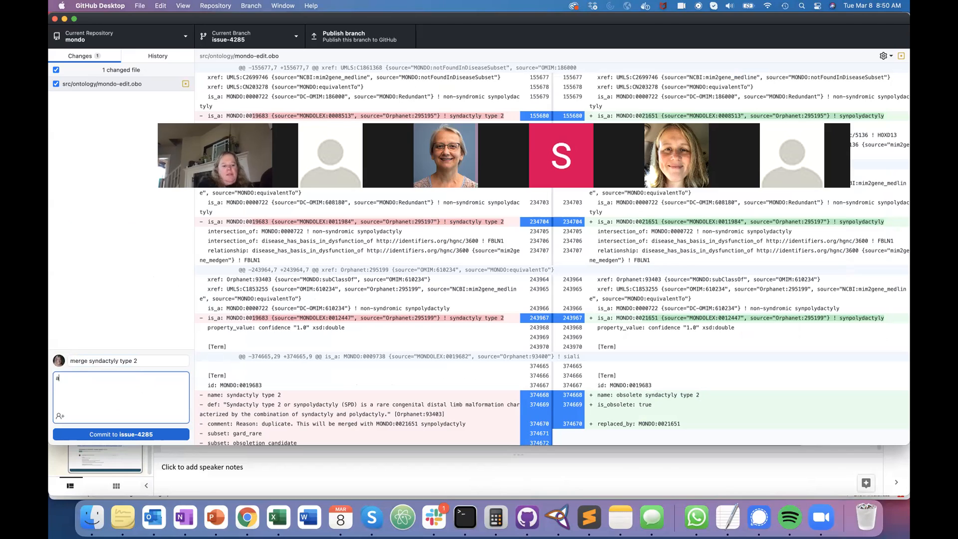
type("ddress")
key("BackSpace")
key("BackSpace")
key("BackSpace")
key("BackSpace")
key("BackSpace")
key("BackSpace")
key("BackSpace")
Step: Enter "close #4285" as the commit description, choosing the suggested issue, and commit the change to issue-4285
type("close #")
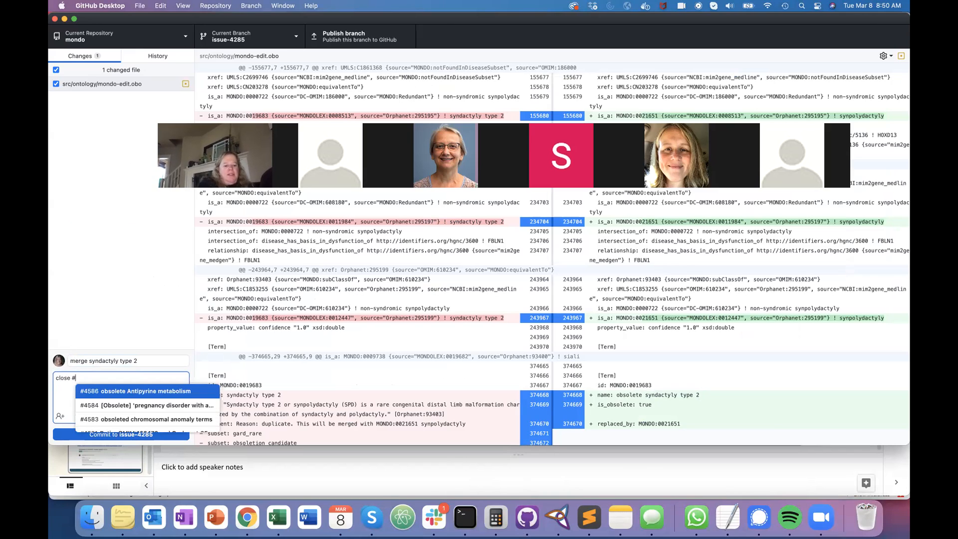
type("42")
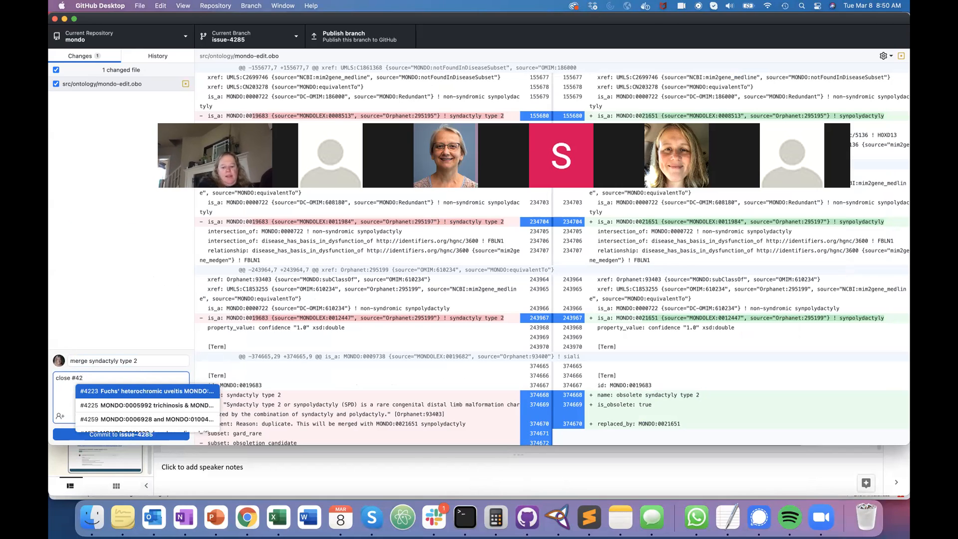
type("85")
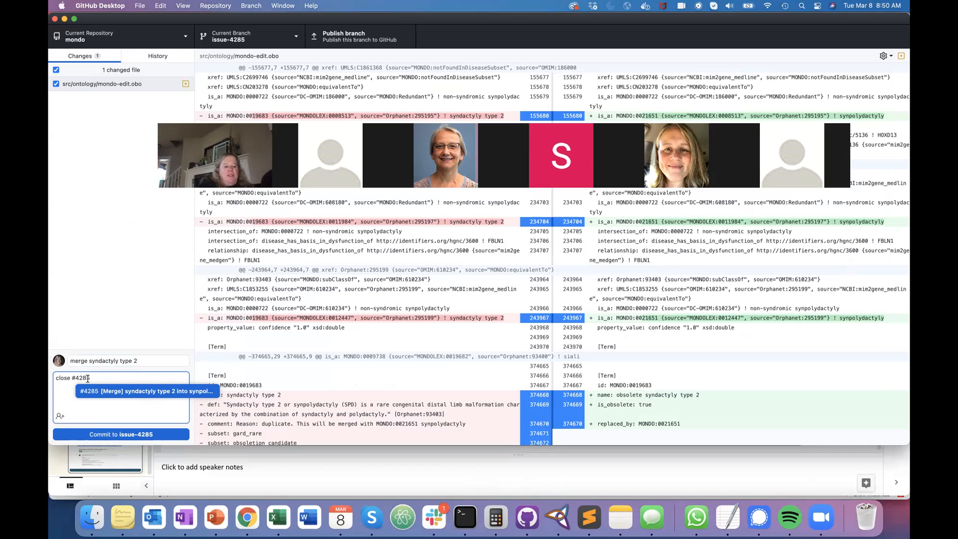
key("BackSpace")
type("4")
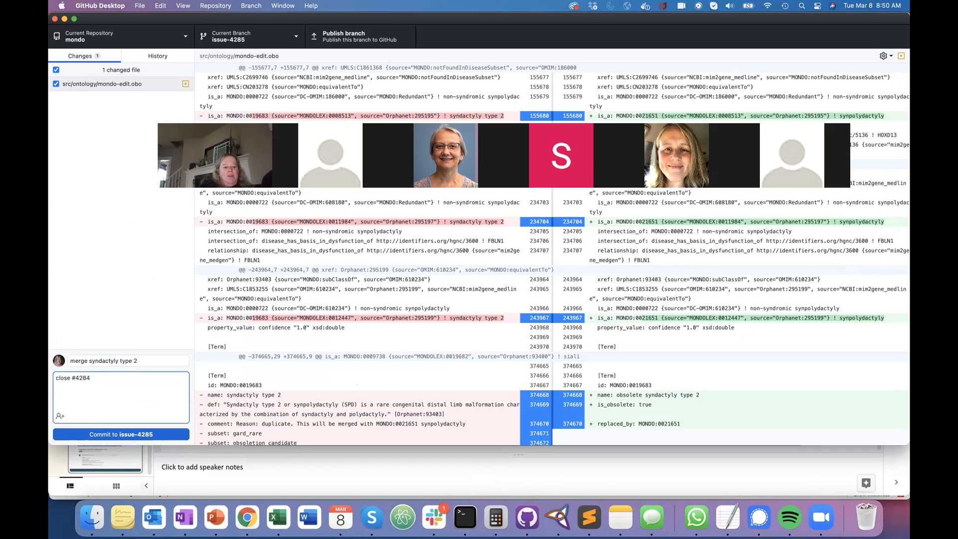
key("BackSpace")
type("3")
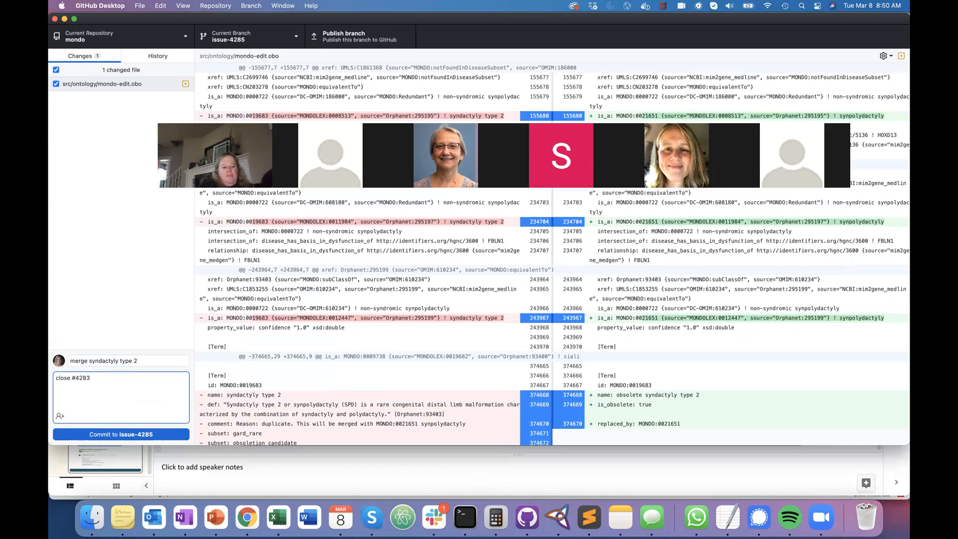
key("BackSpace")
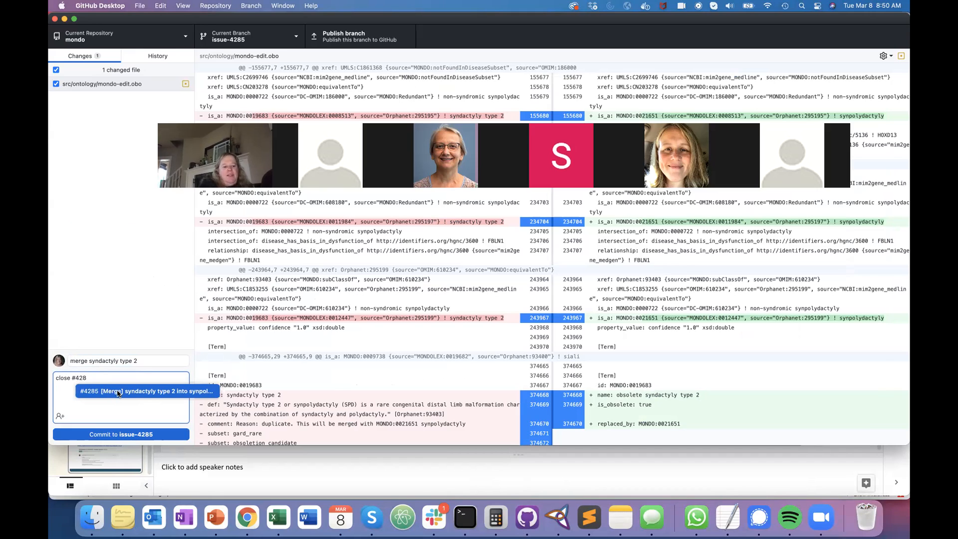
left_click(161, 394)
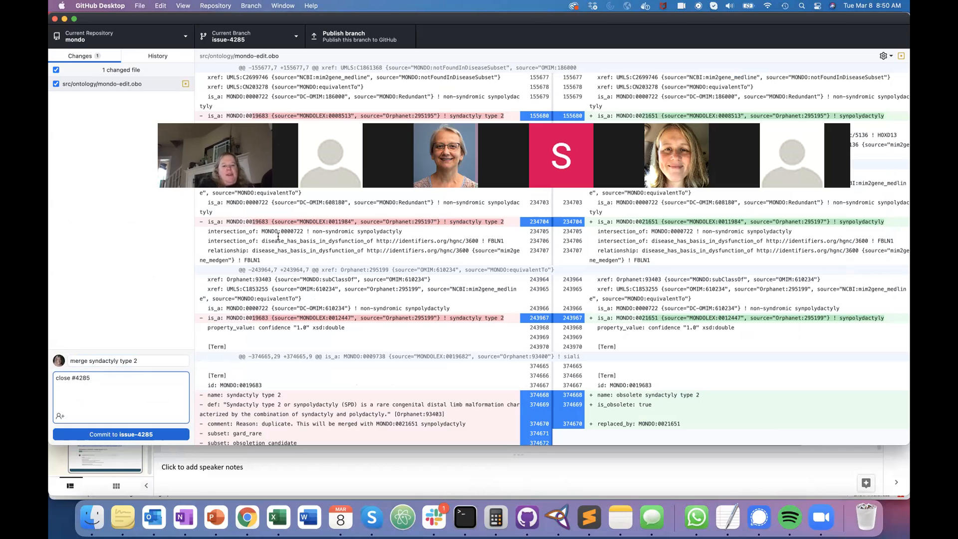
left_click(133, 435)
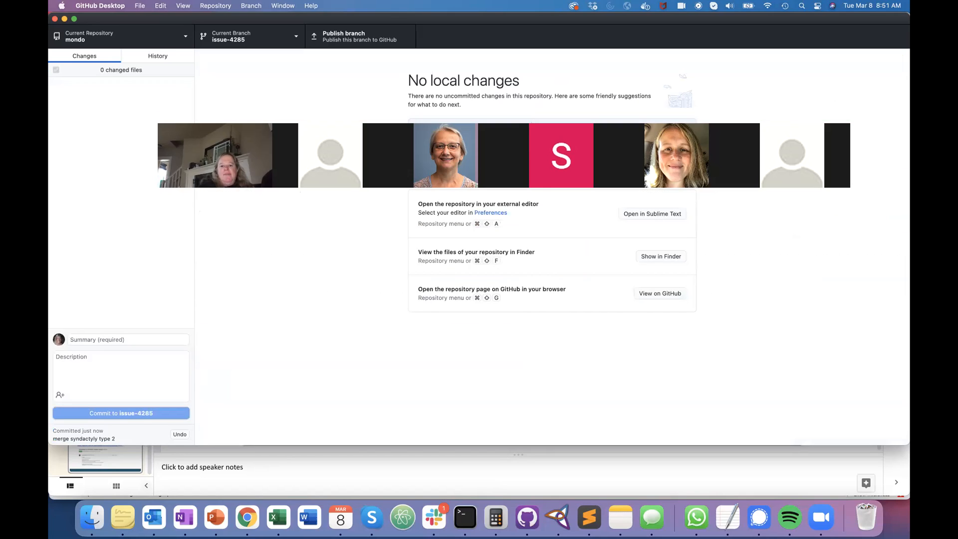
Step: Publish the issue-4285 branch and create a draft pull request for it on GitHub
left_click(659, 152)
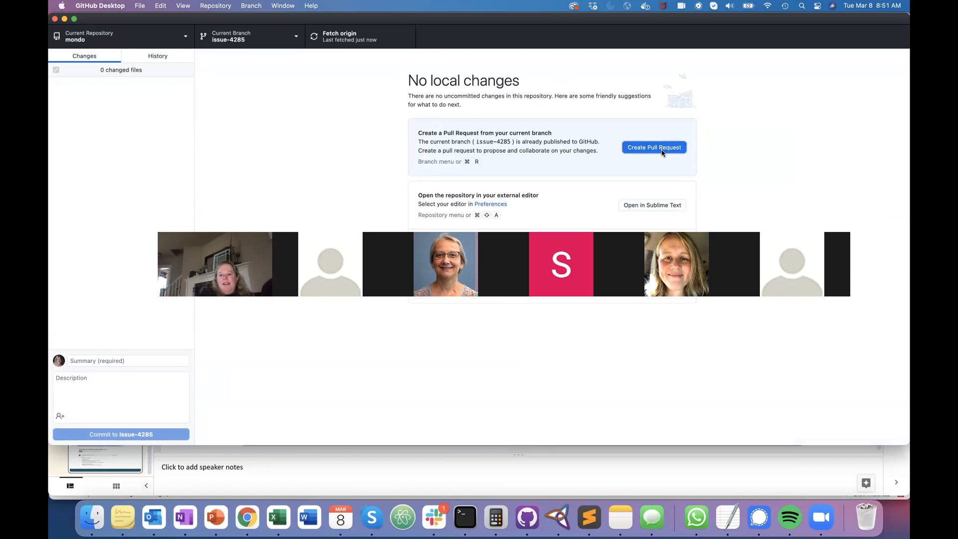
left_click(660, 149)
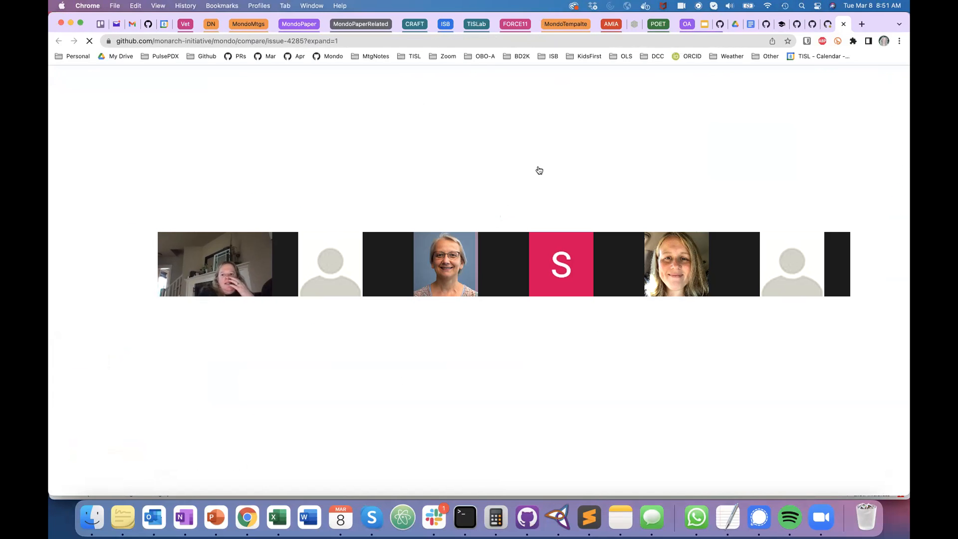
left_click(601, 409)
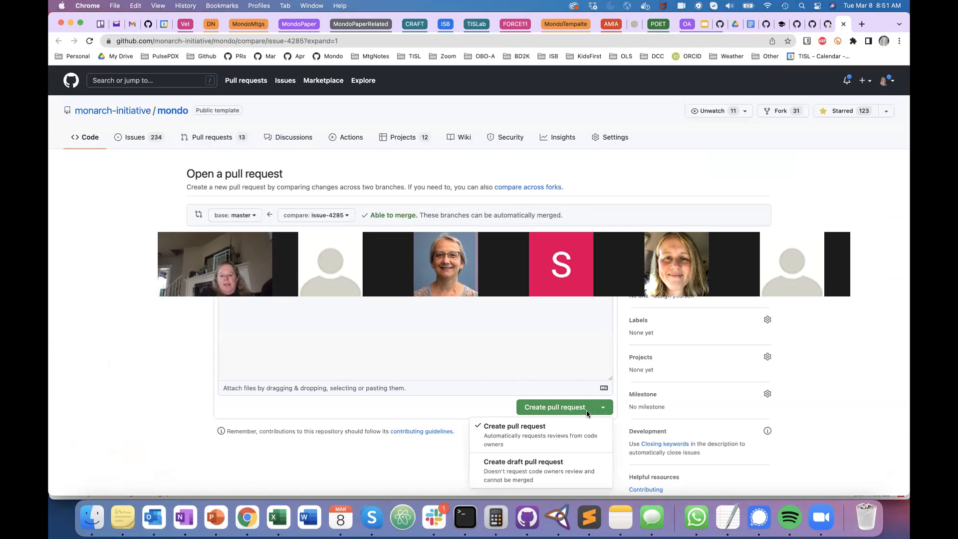
left_click(553, 464)
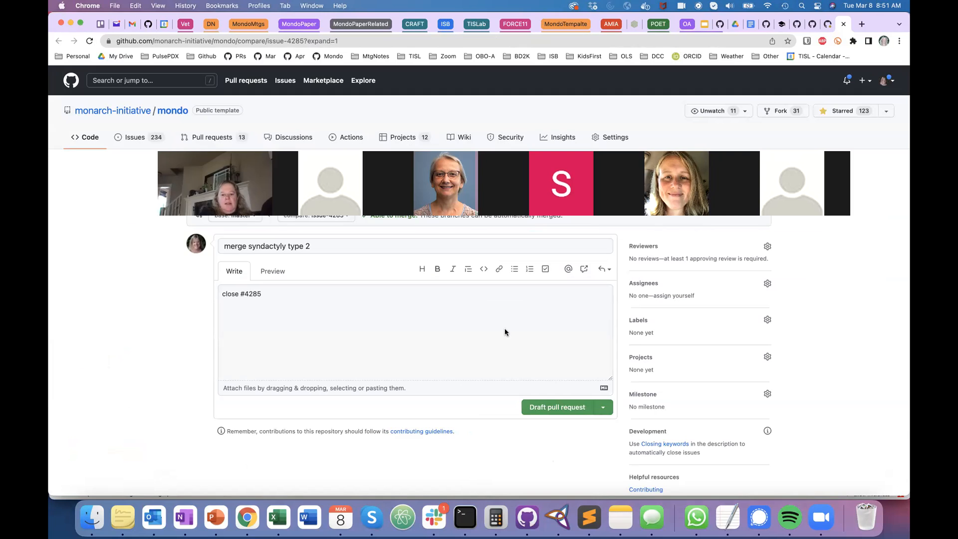
left_click(542, 407)
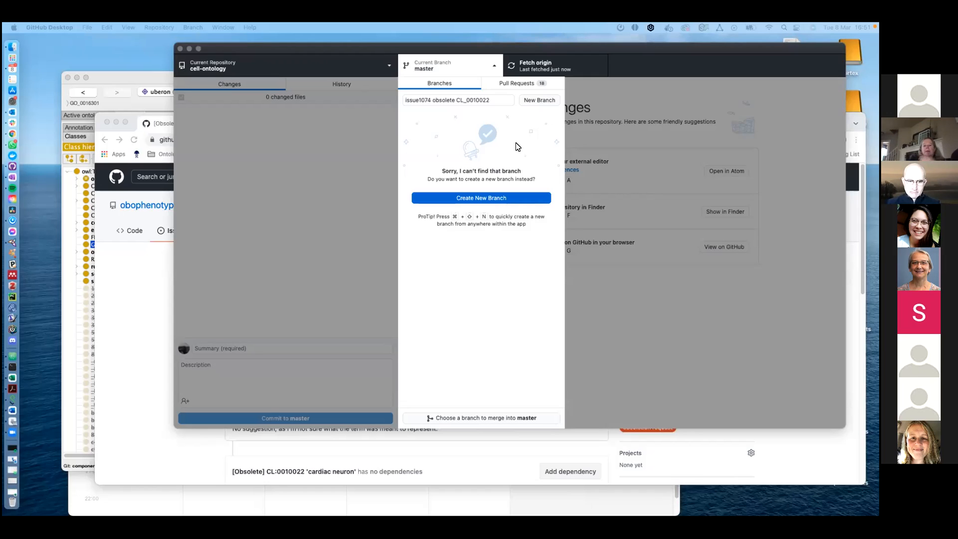
Step: Create the branch issue1074-obsolete-CL_0010022 from master in the cell-ontology repository
left_click(538, 100)
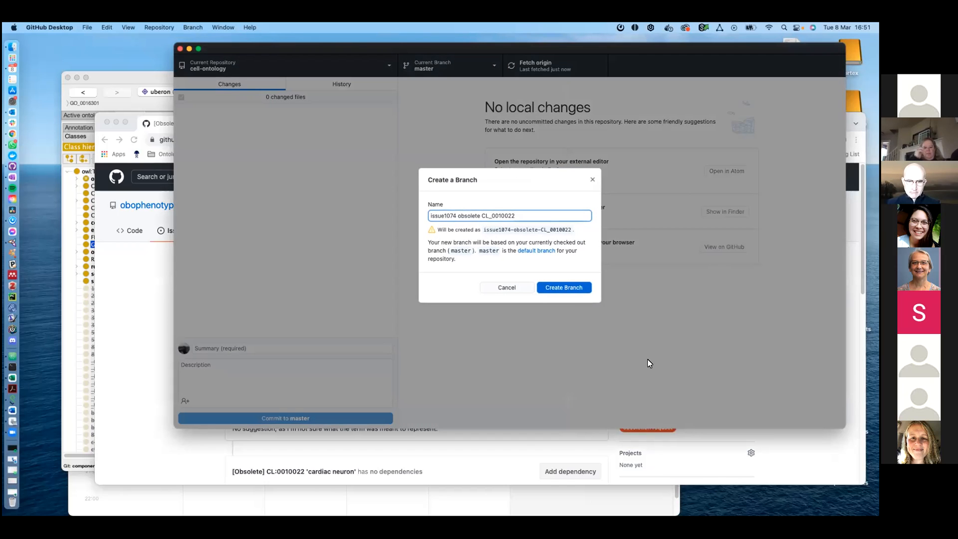
left_click(563, 287)
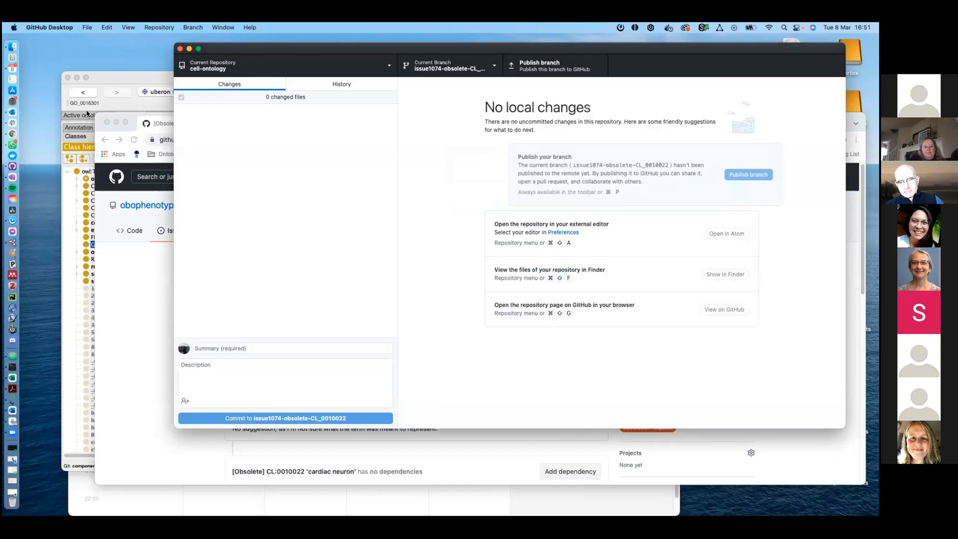
Step: Switch to Protégé and open the recently used cell-ontology file cl-edit.owl
left_click(86, 114)
left_click(64, 27)
mouse_move(125, 71)
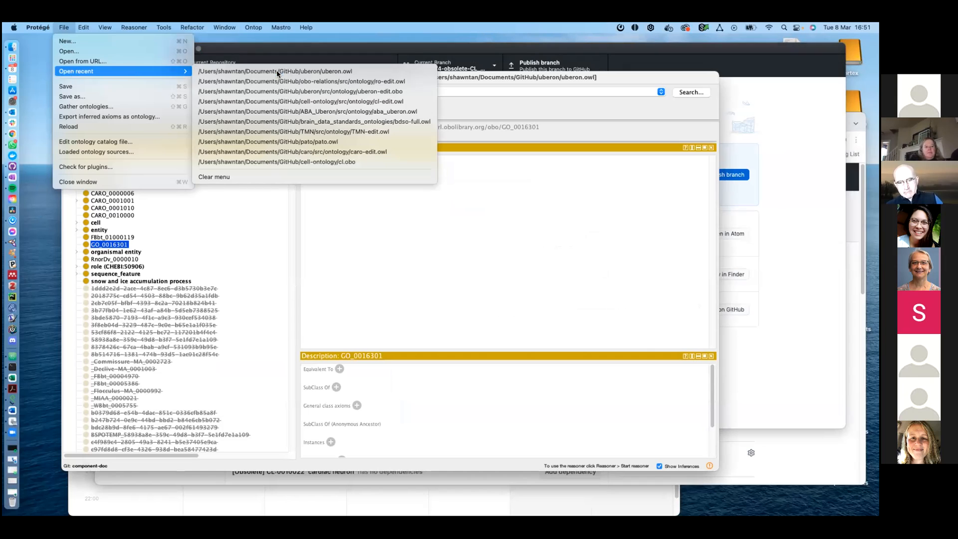
left_click(297, 102)
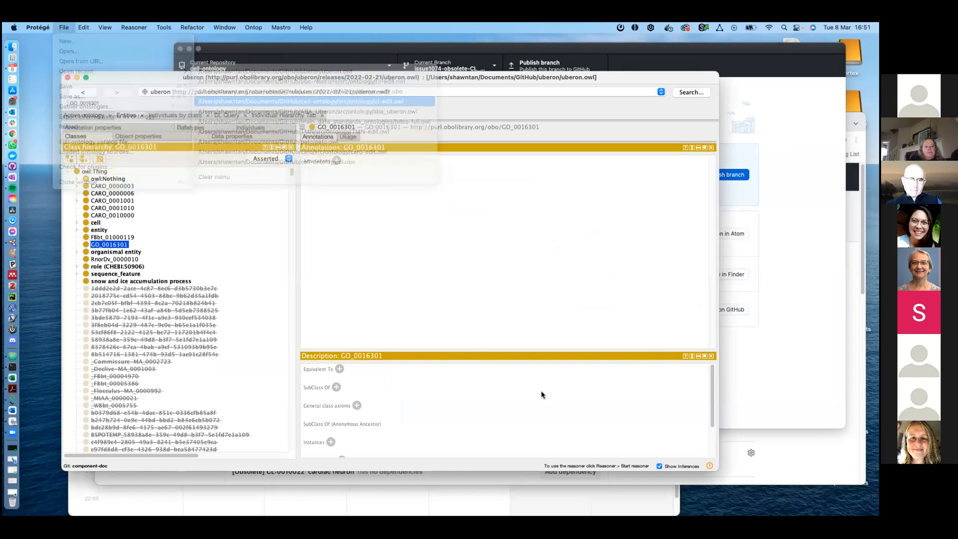
left_click(464, 297)
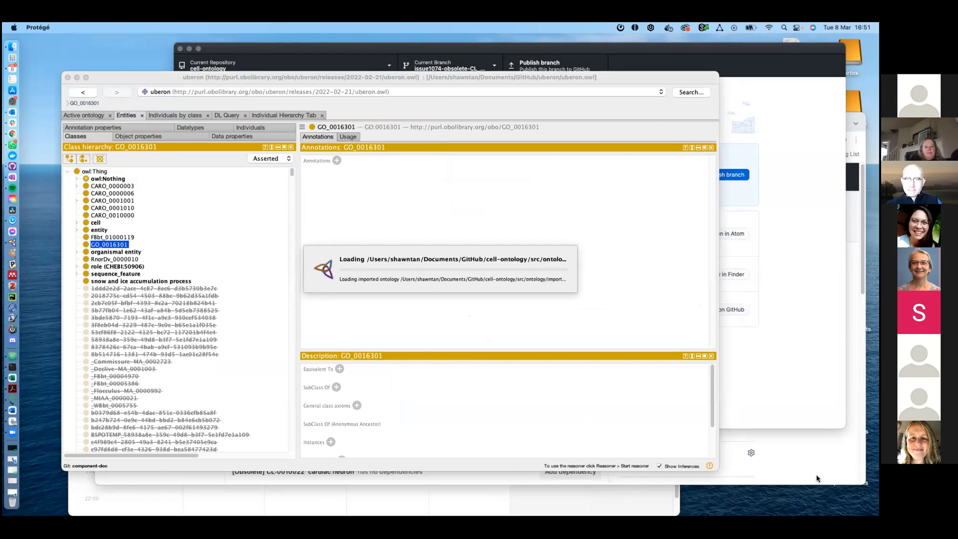
Step: Switch to Chrome and read the reason for deprecation in cell-ontology issue #1074 on 'cardiac neuron'
left_click(817, 478)
scroll(312, 350, "down", 3)
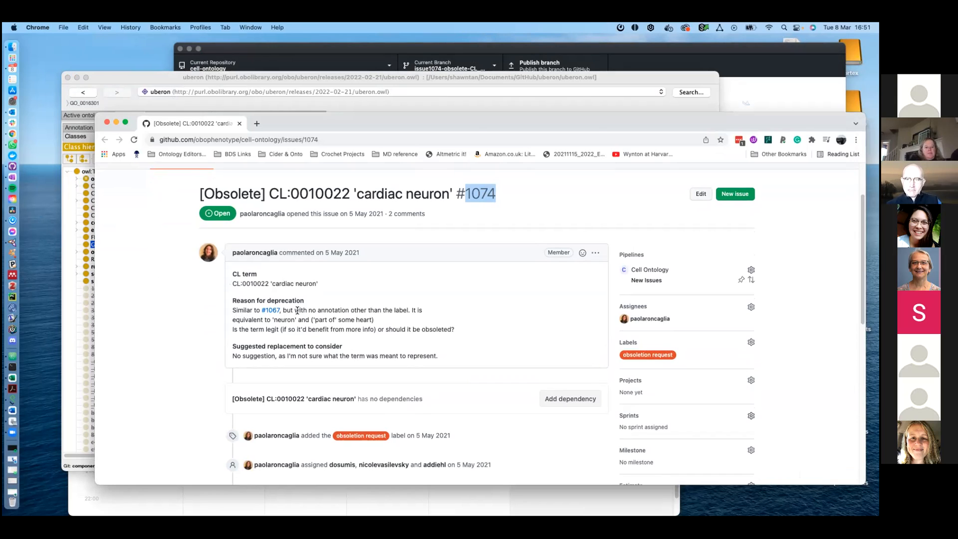
Step: Review cell-ontology issue #1074 and copy the term identifier CL:0010022 from its title
scroll(296, 326, "down", 2)
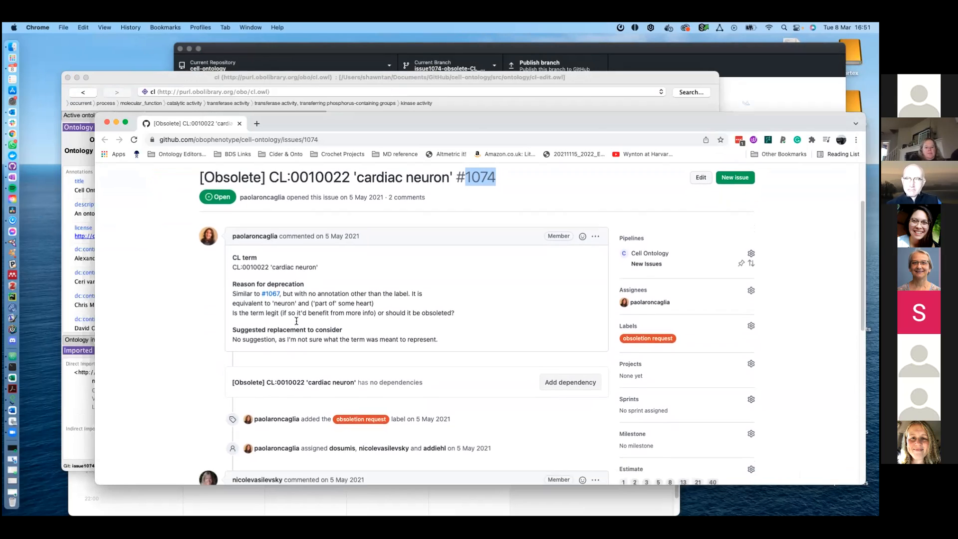
scroll(296, 322, "up", 4)
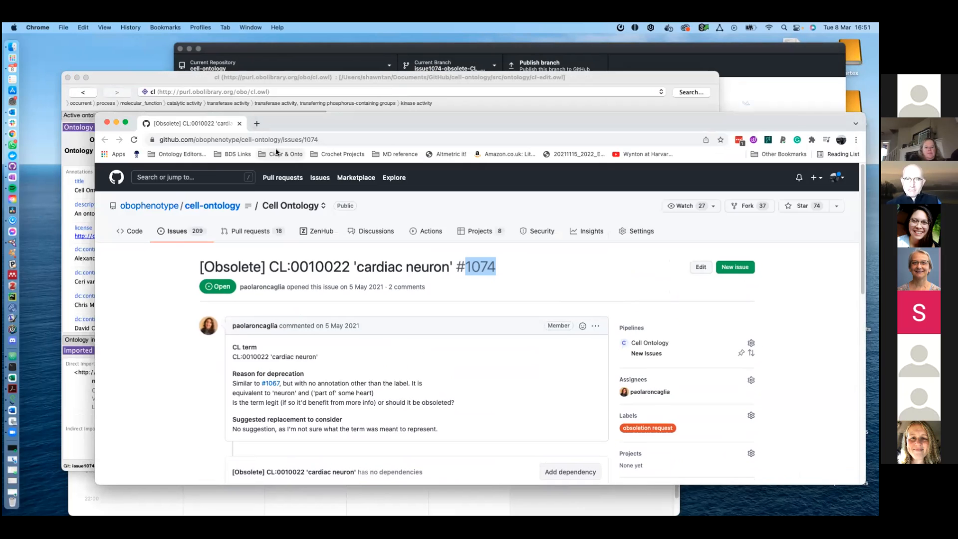
key("super+l")
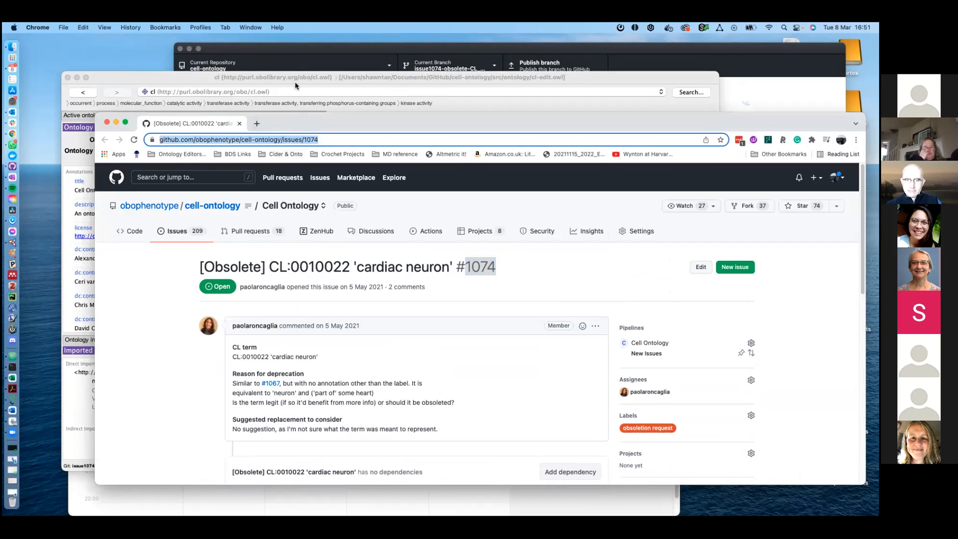
left_click(339, 99)
left_click(690, 93)
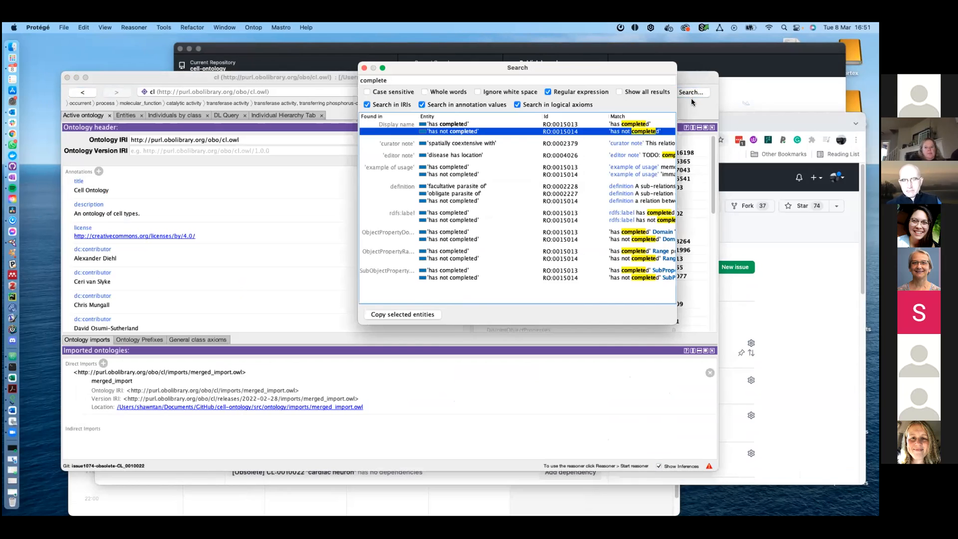
left_click(393, 479)
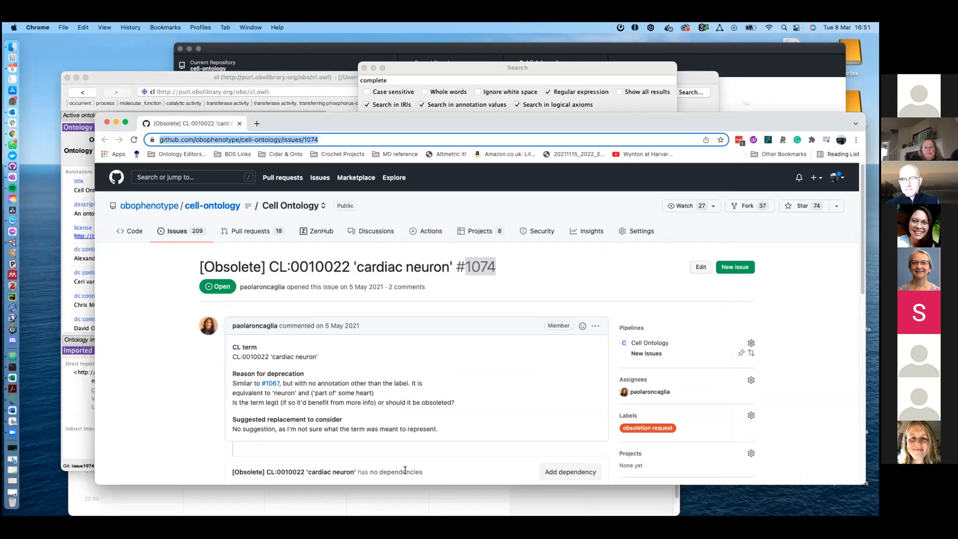
left_click_drag(326, 267, 200, 267)
left_click(346, 267)
left_click_drag(353, 267, 269, 269)
key("super+c")
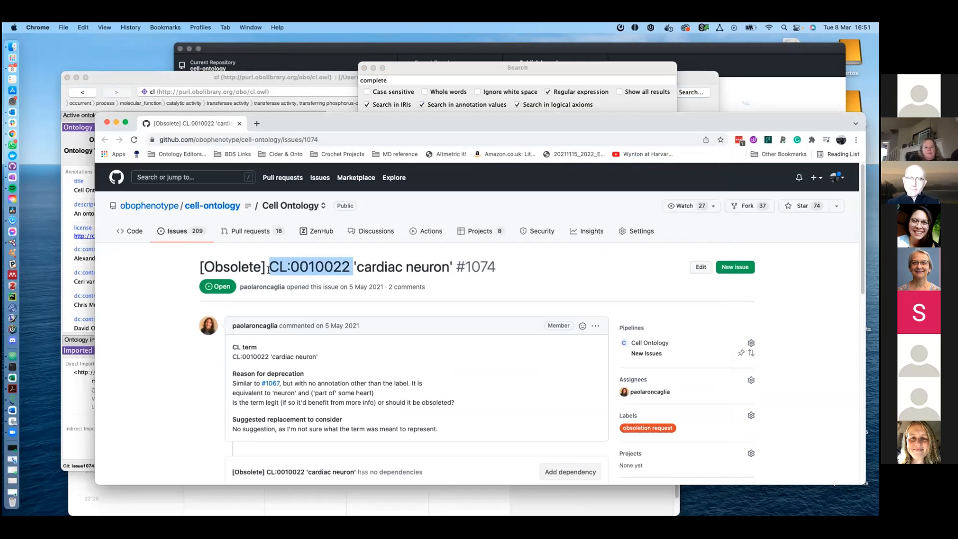
Step: Switch to Protégé, search the ontology for CL:0010022 and open the class 'cardiac neuron'
left_click(643, 105)
left_click_drag(393, 81, 342, 84)
key("super+v")
key("BackSpace")
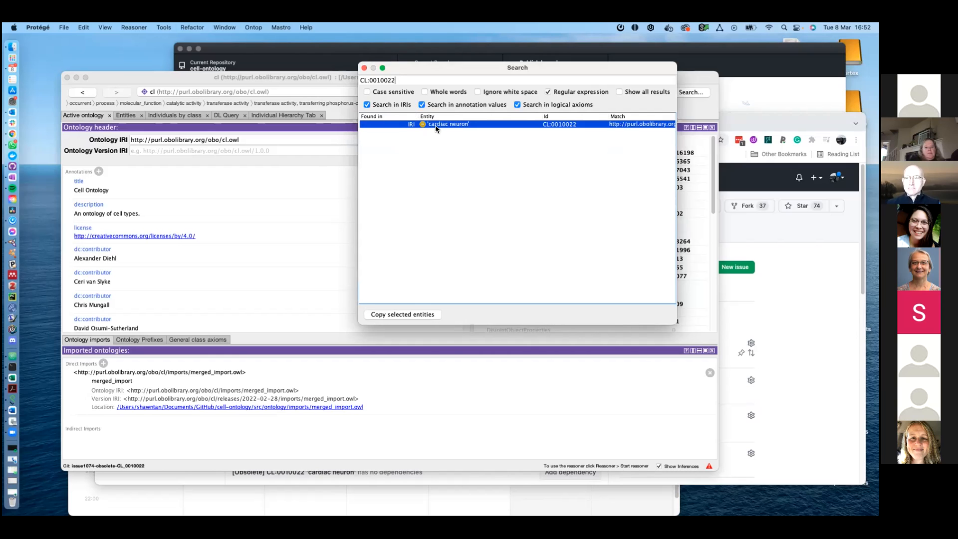
double_click(435, 125)
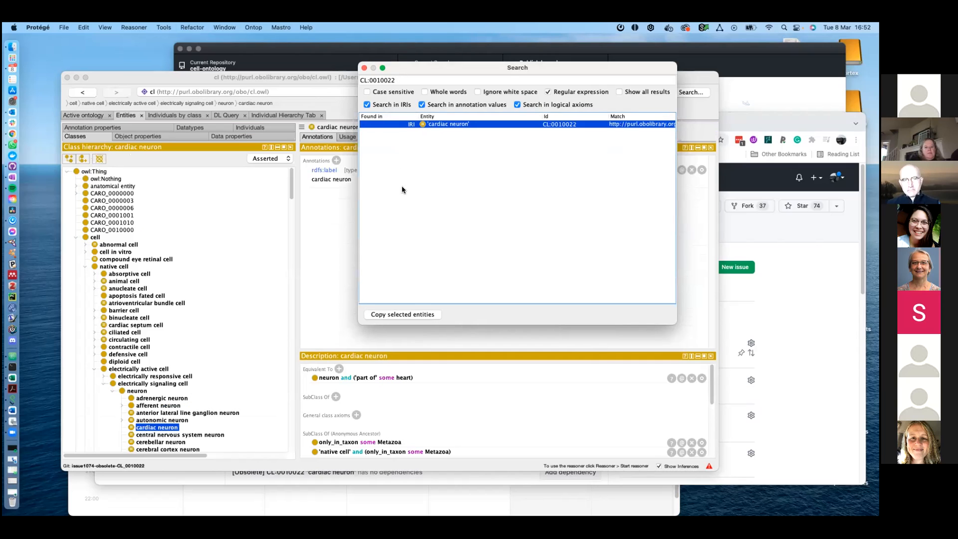
left_click(363, 68)
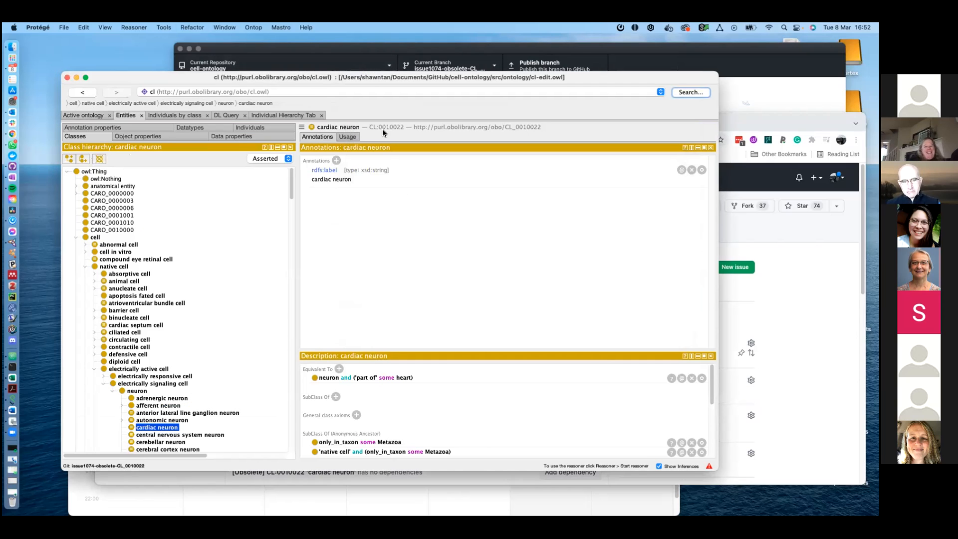
Step: Make the class 'cardiac neuron' obsolete and select the obsoleted class in the hierarchy
left_click(83, 27)
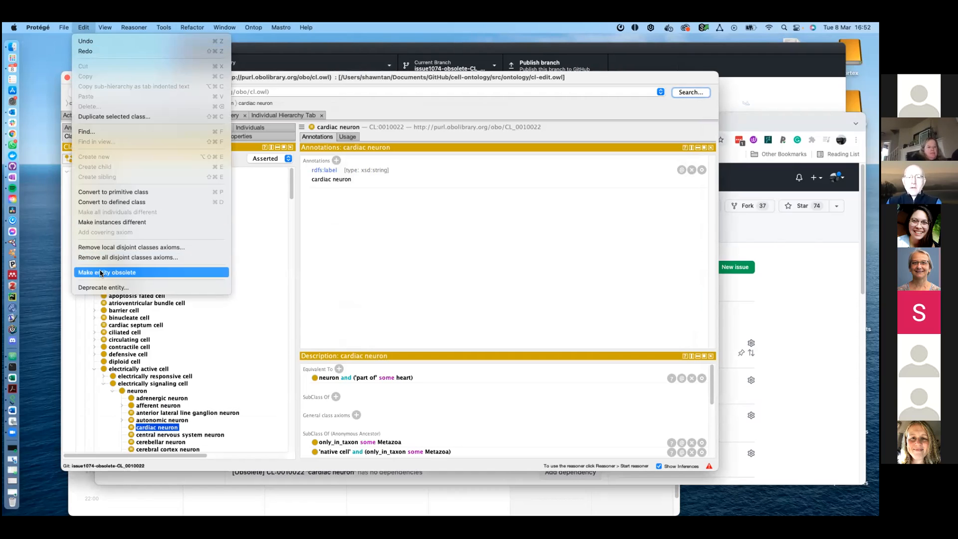
left_click(101, 272)
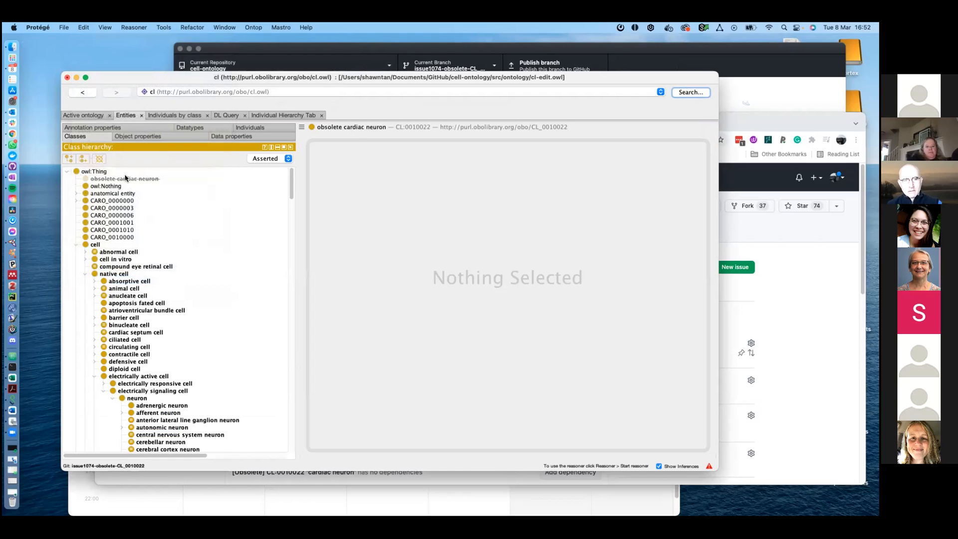
left_click(125, 178)
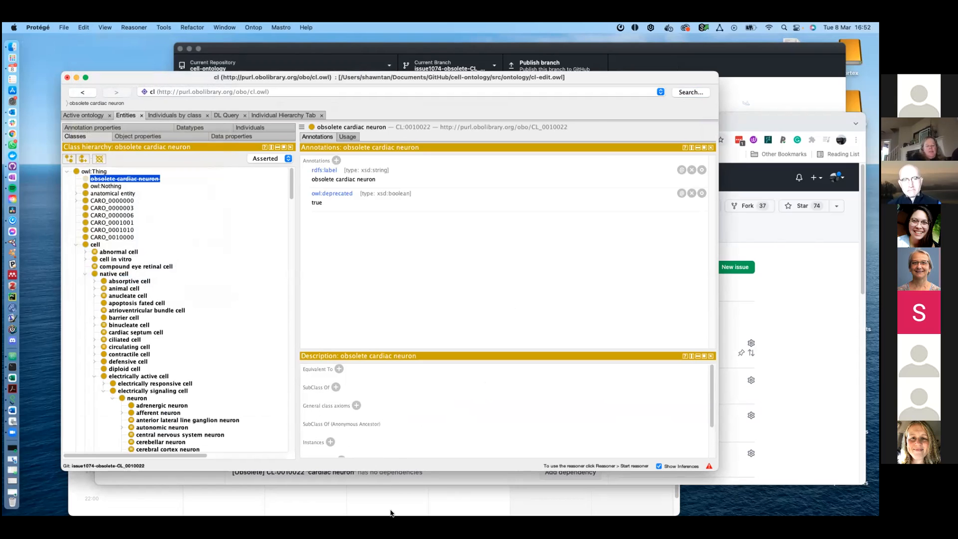
Step: Switch to Chrome, copy the web address of cell-ontology issue #1074 and return to Protégé
left_click(424, 479)
scroll(314, 399, "down", 1)
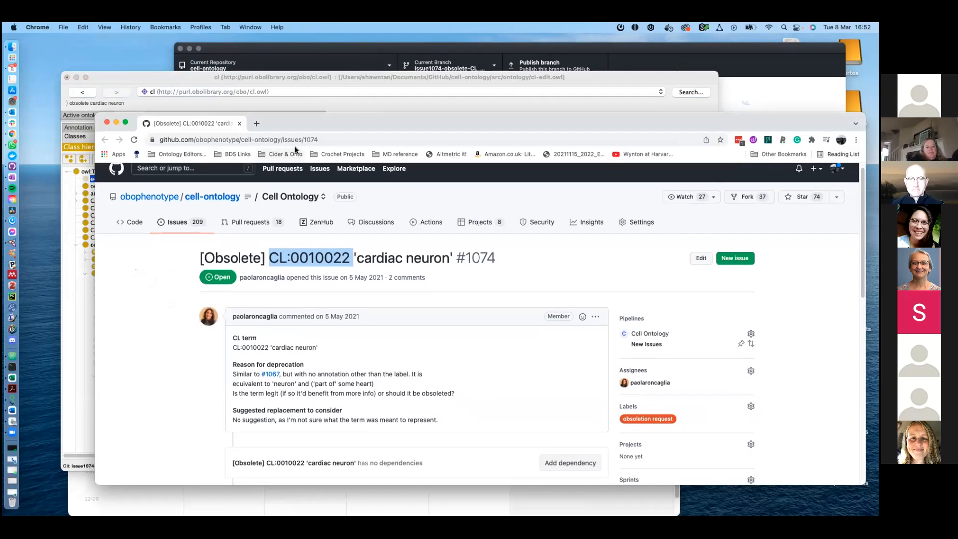
left_click(300, 140)
left_click(335, 101)
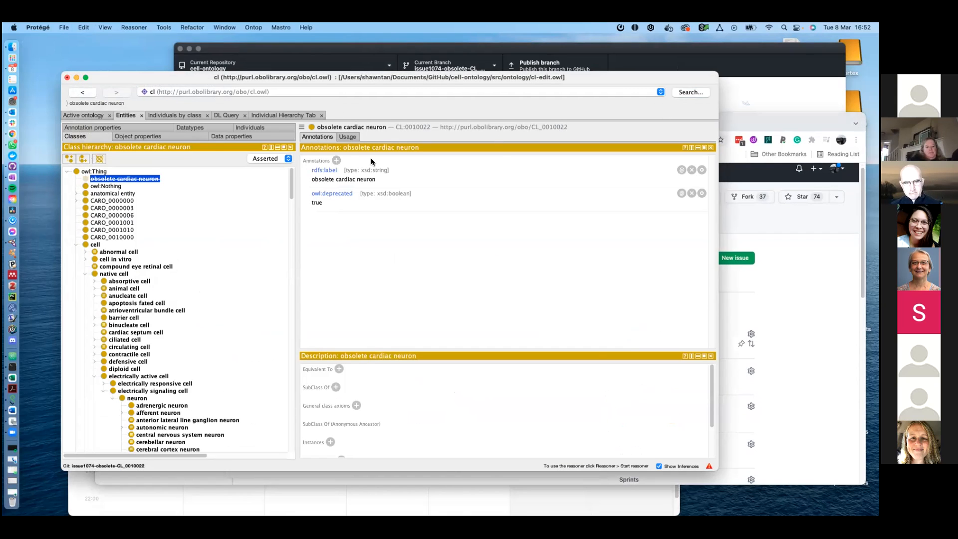
left_click(336, 160)
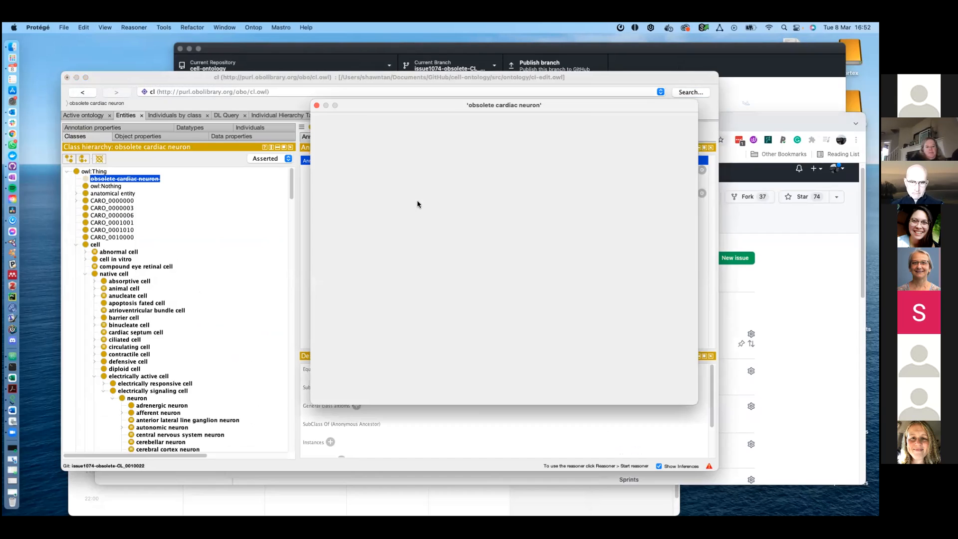
scroll(394, 222, "up", 5)
scroll(404, 254, "down", 4)
scroll(414, 267, "down", 5)
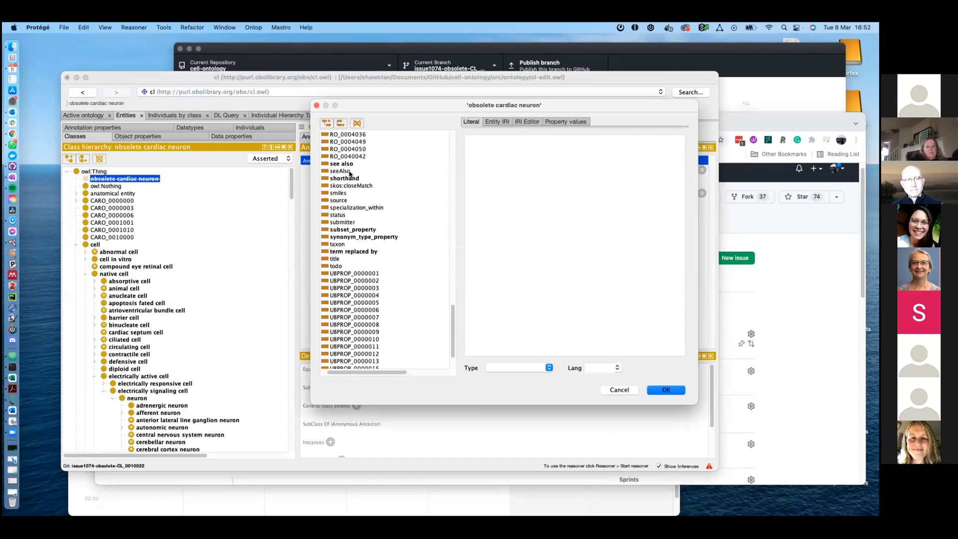
left_click(348, 165)
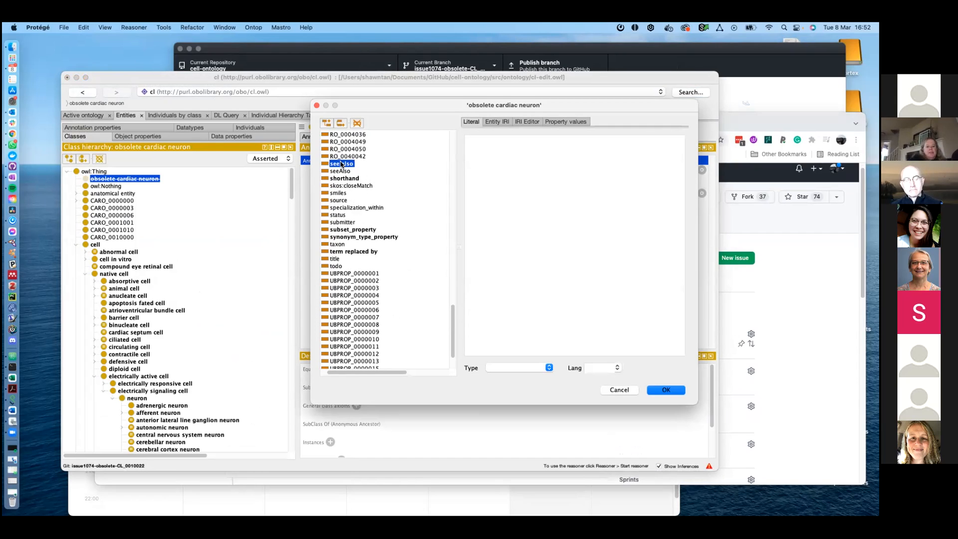
left_click(344, 171)
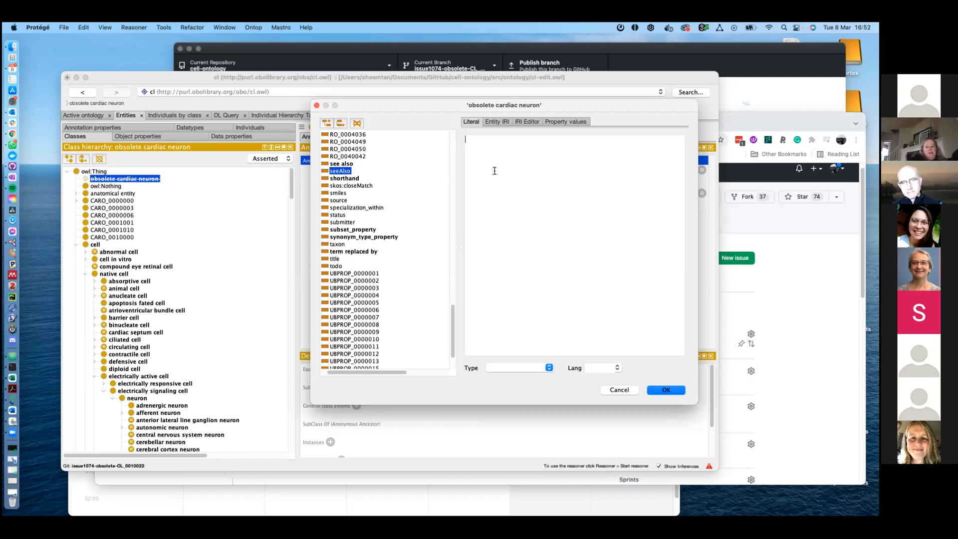
type("https://github.com/obophenotype/cell-ontology/issues/1074")
left_click(667, 390)
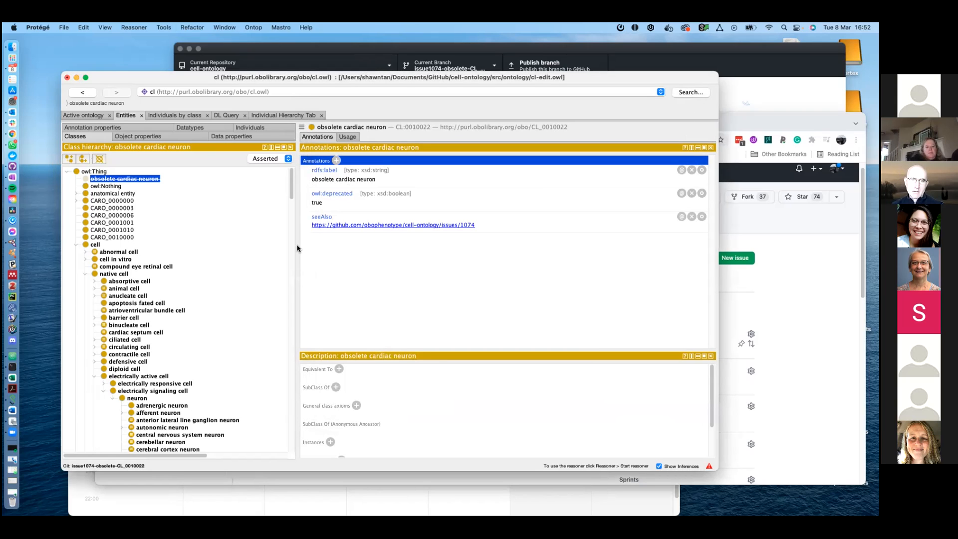
Step: Switch to Chrome and read the suggested replacement and the comments in issue #1074
left_click_drag(564, 81, 580, 71)
left_click(199, 470)
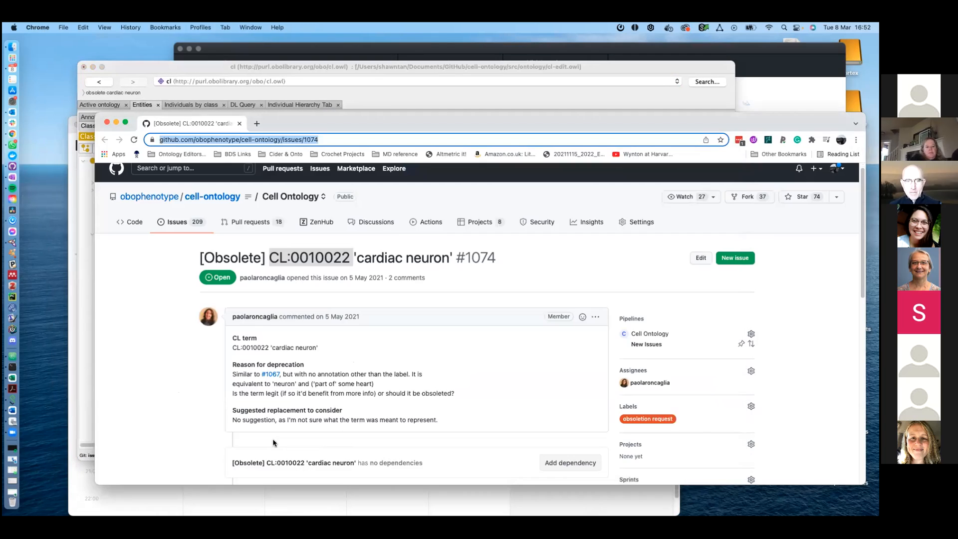
scroll(333, 369, "down", 1)
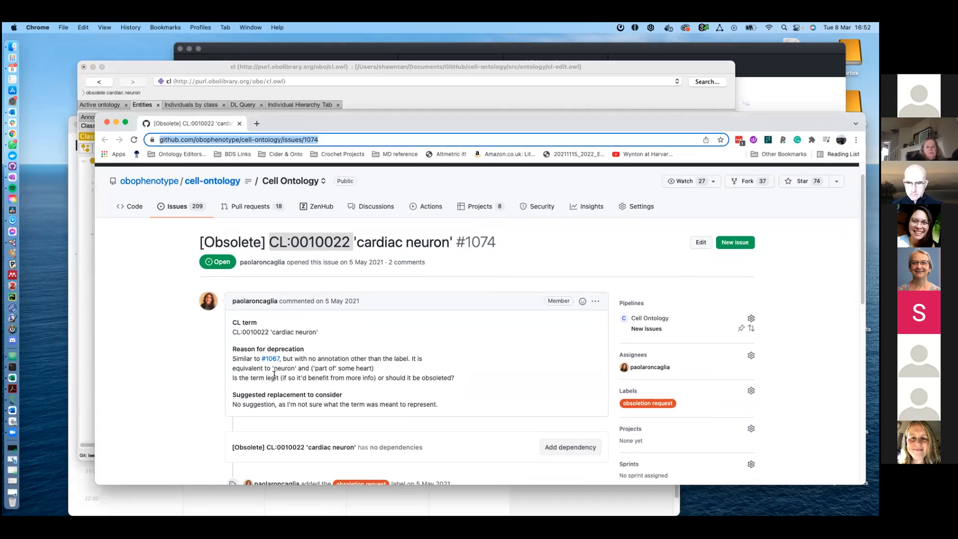
scroll(319, 374, "down", 3)
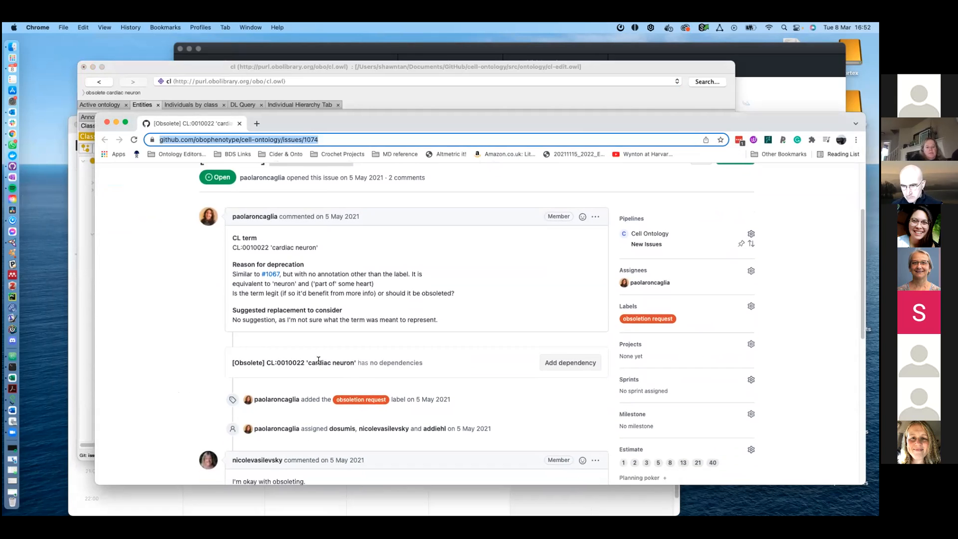
Step: Switch to Protégé and inspect the obsoleted class's usages, examining the 'cardiac neuron development' and 'cardiac neuron differentiation' terms that reference it
left_click(324, 68)
left_click(364, 126)
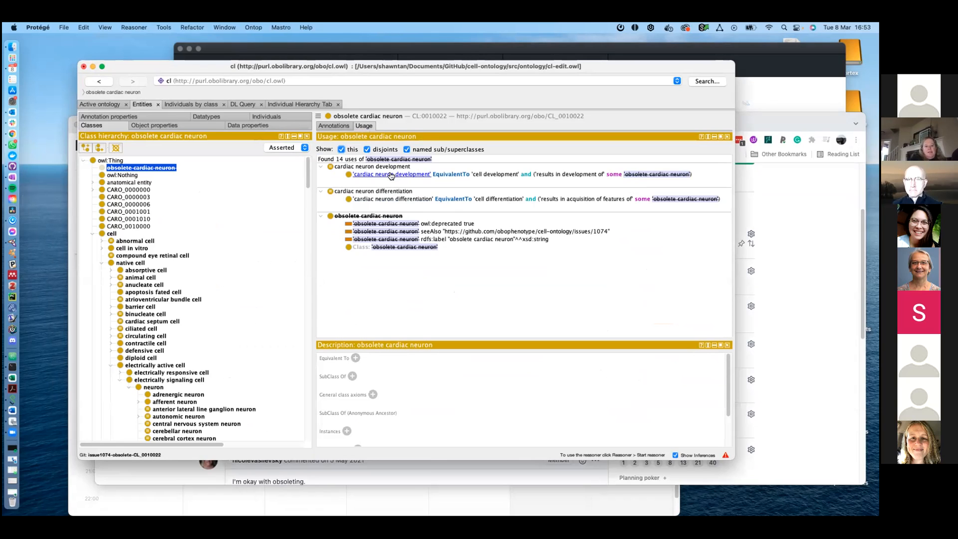
left_click(390, 175)
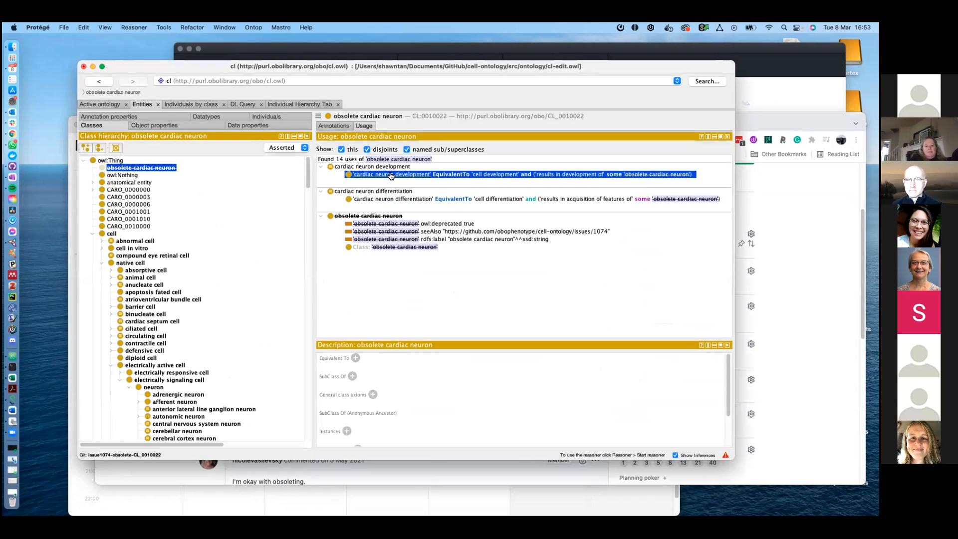
left_click(391, 176)
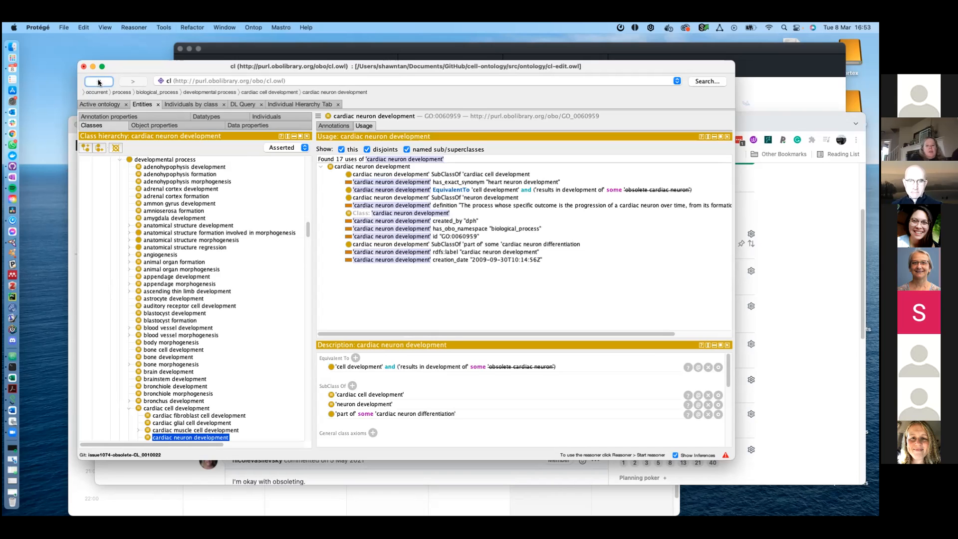
left_click(99, 82)
scroll(280, 252, "up", 15)
scroll(279, 253, "up", 10)
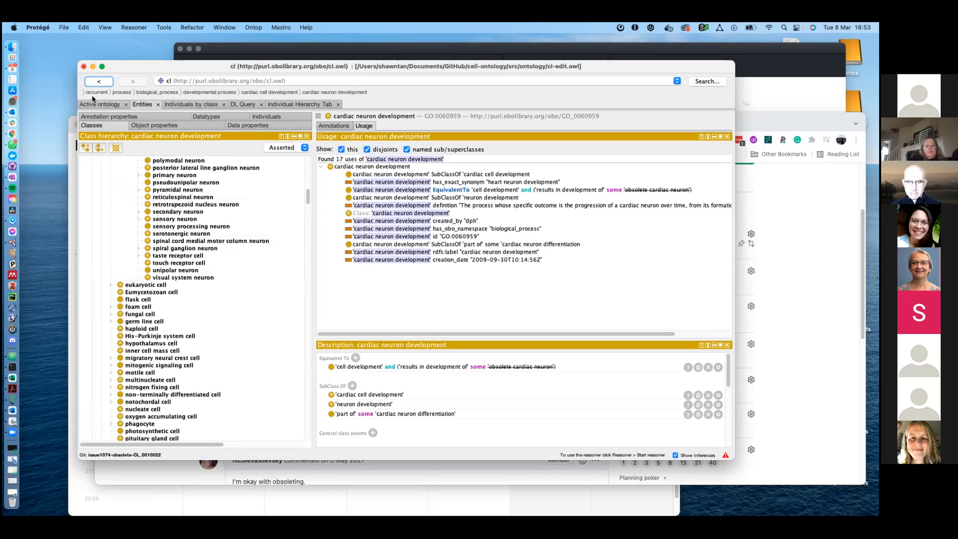
left_click(100, 81)
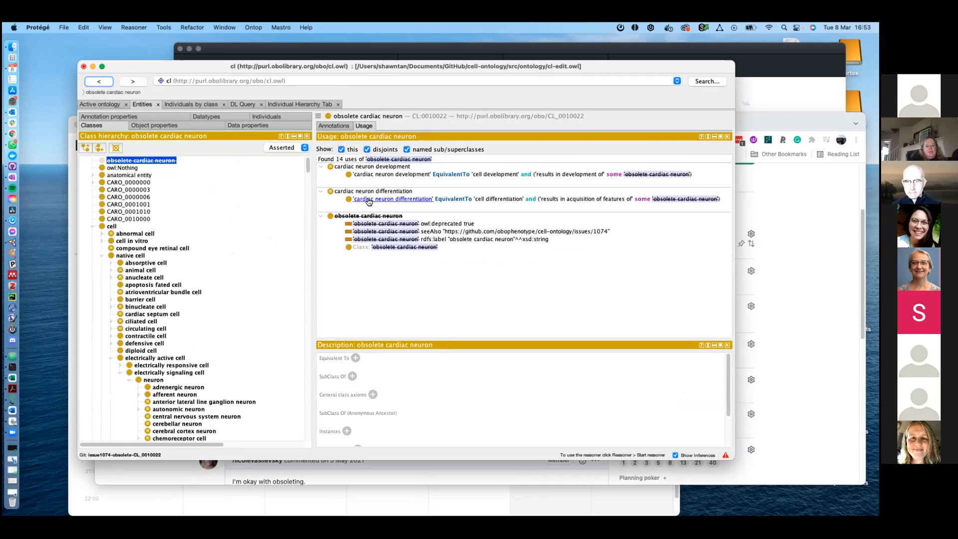
left_click(369, 201)
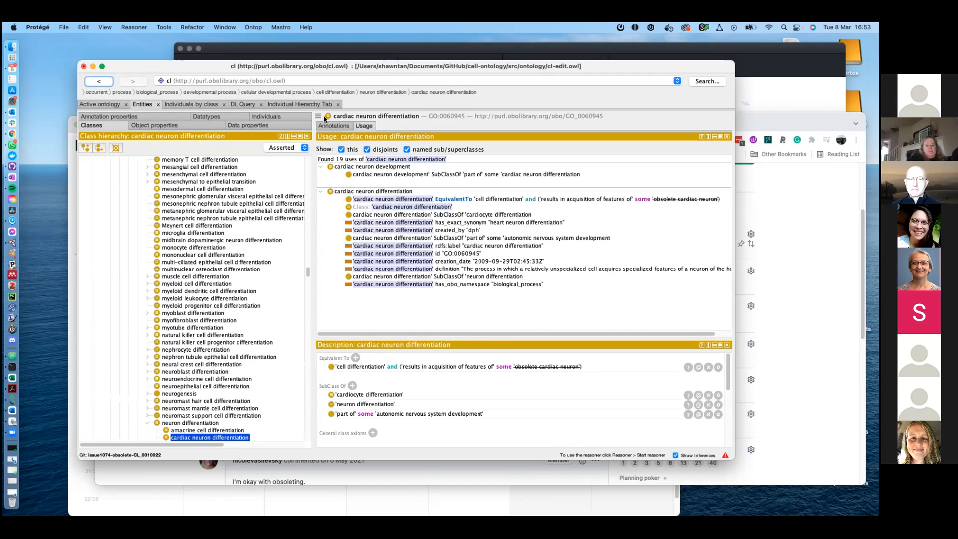
left_click(100, 82)
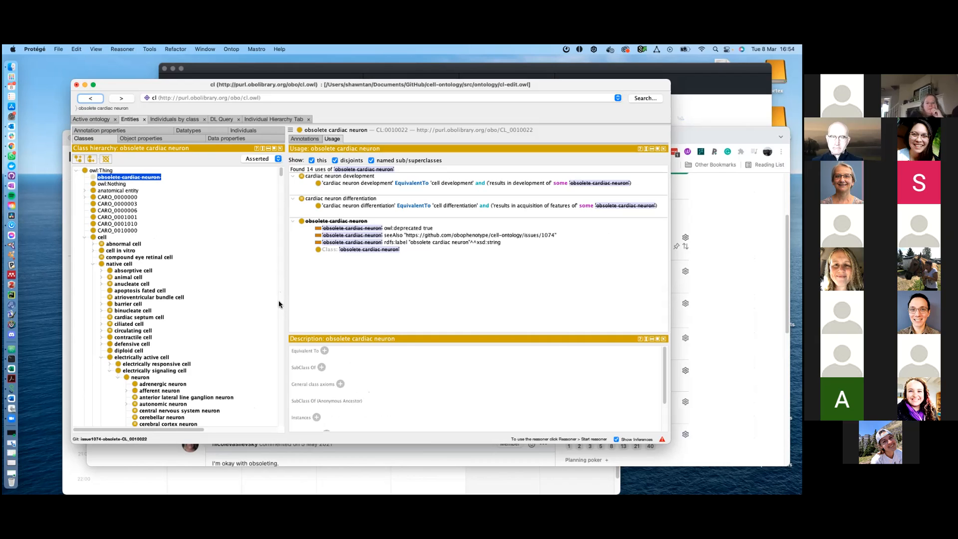
Step: Switch to Chrome and highlight the expression 'neuron' and ('part of' some heart) in issue #1074's reason for deprecation
key("super+Tab")
left_click_drag(341, 283, 248, 284)
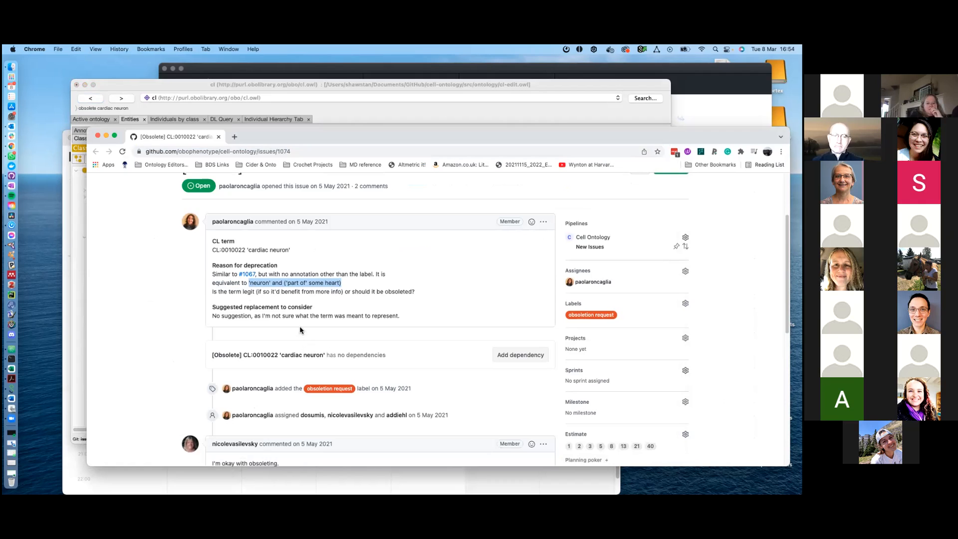
left_click(250, 282)
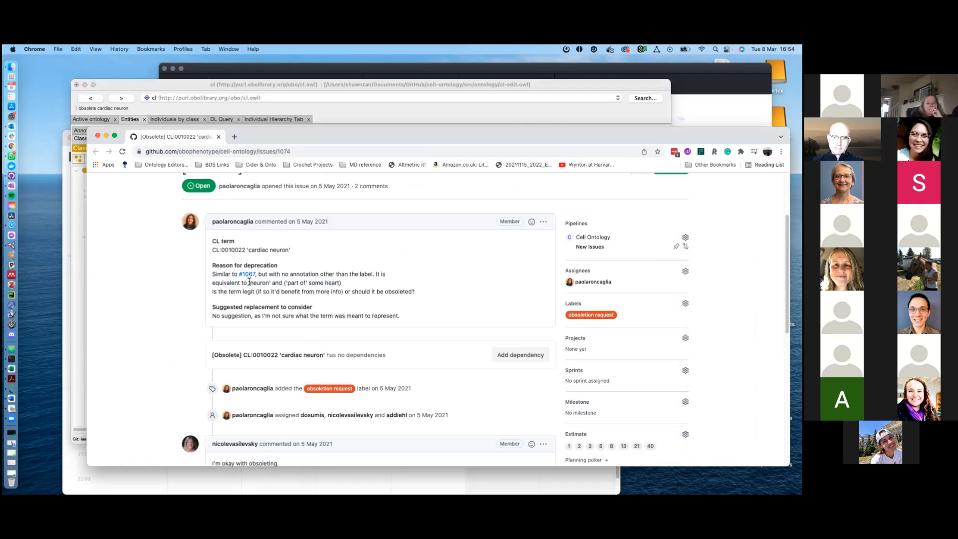
left_click_drag(351, 283, 247, 282)
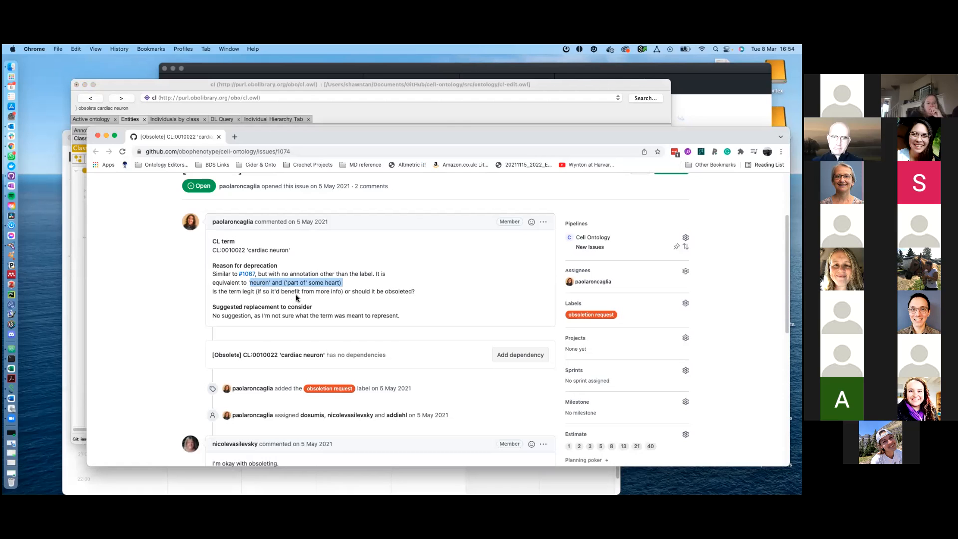
Step: Review the obsoleted class's annotations in Protégé and compare them with the equivalence expression in issue #1074 in Chrome
left_click(302, 76)
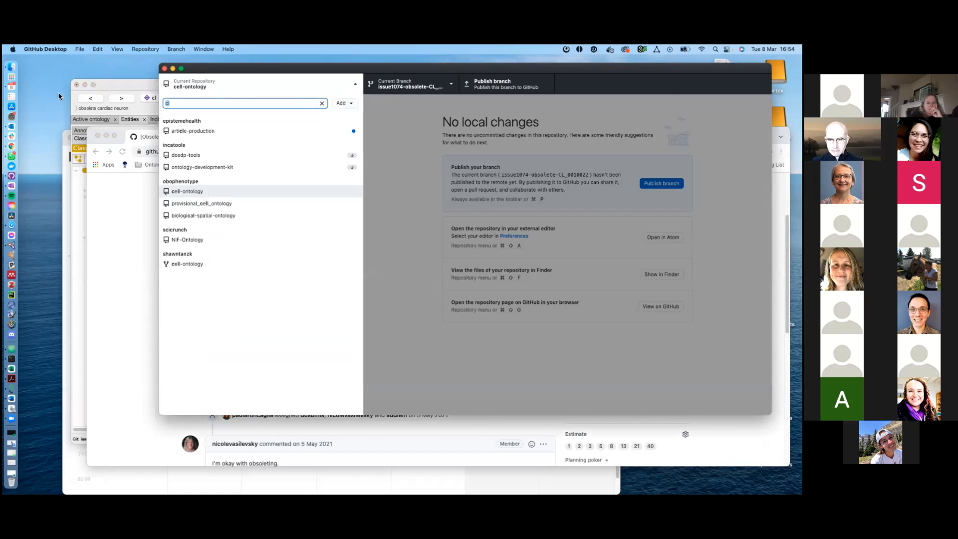
left_click(110, 84)
left_click(304, 139)
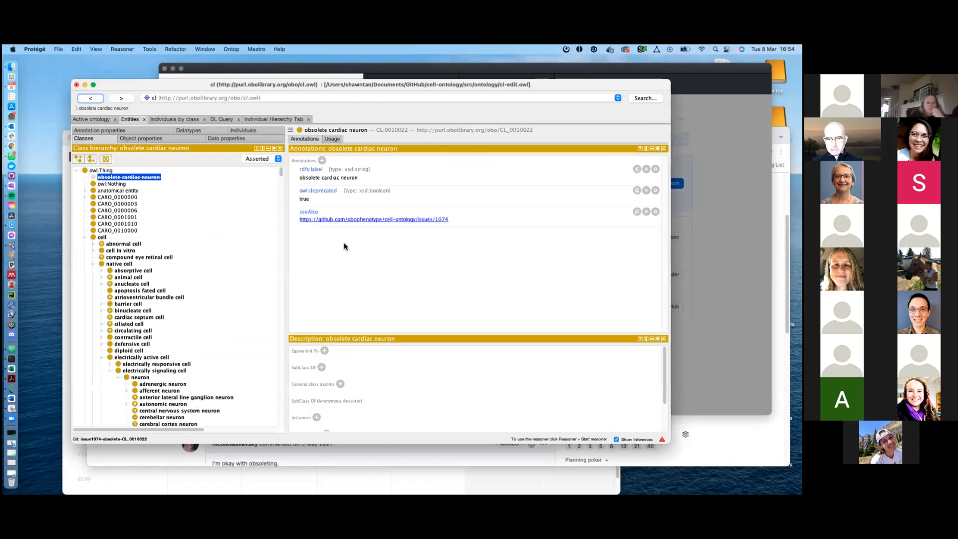
left_click(401, 456)
left_click_drag(343, 282, 250, 282)
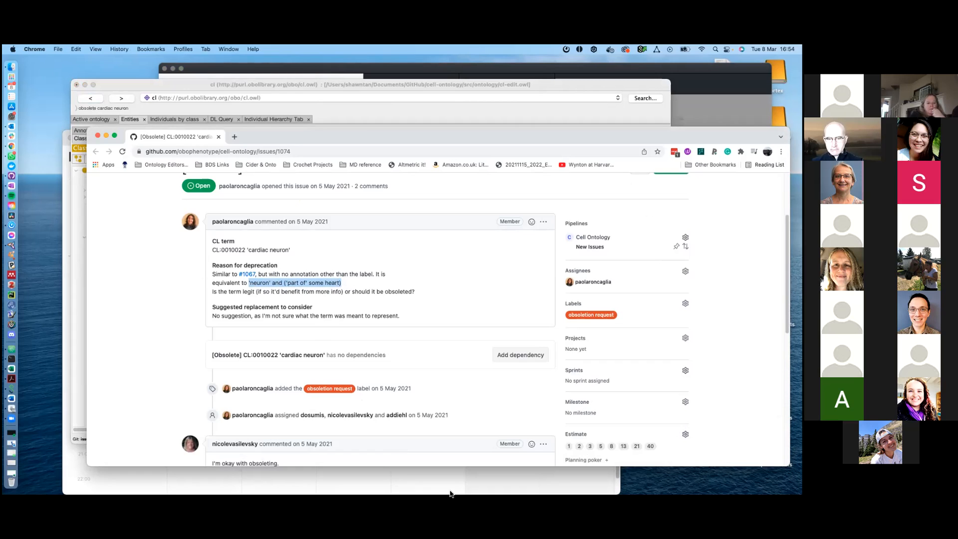
Step: Save the ontology in Protégé and check the changes to cl-edit.owl in GitHub Desktop
left_click(364, 287)
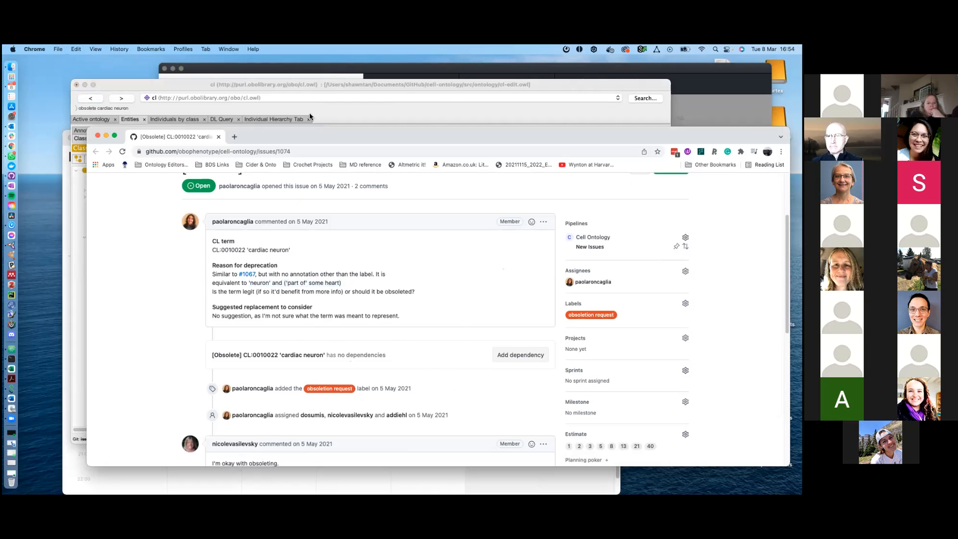
left_click_drag(300, 138, 267, 139)
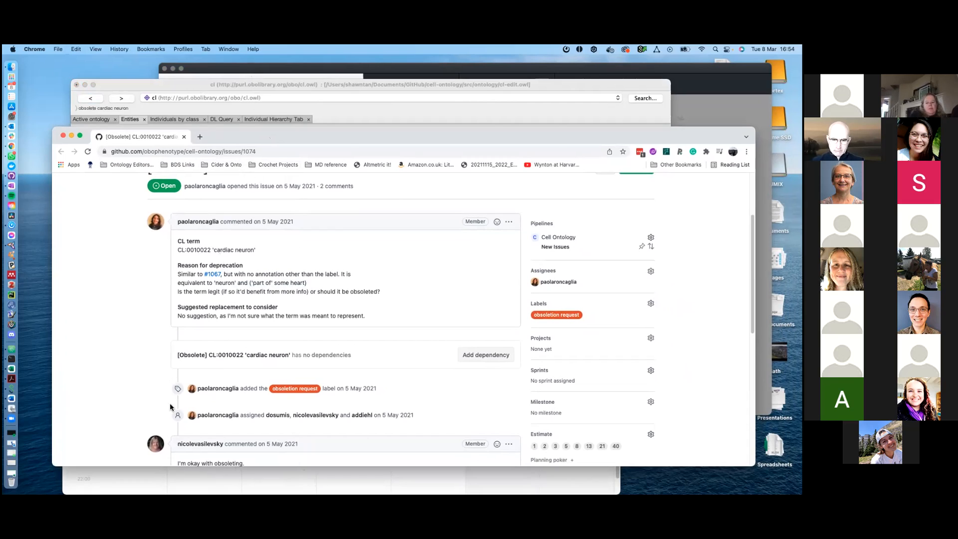
left_click(12, 175)
left_click(333, 191)
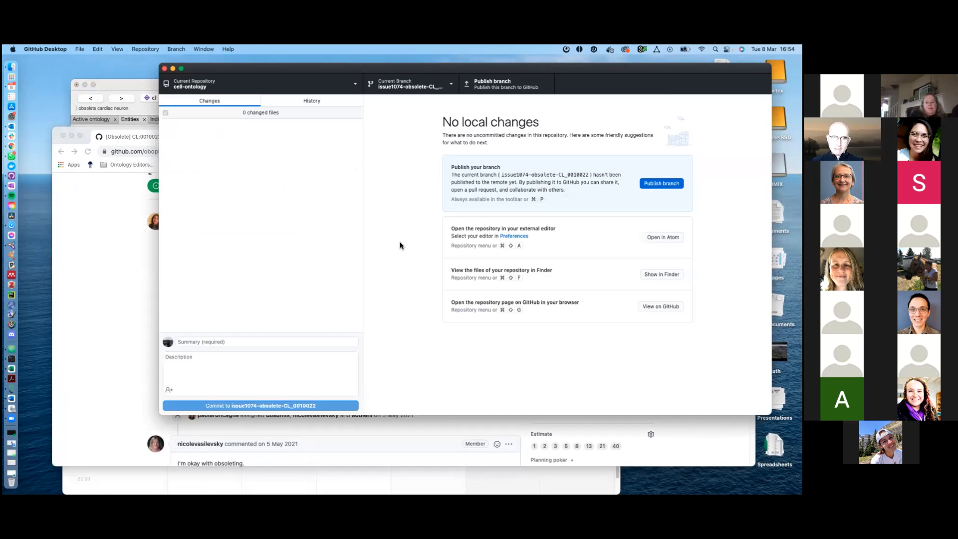
left_click(126, 87)
left_click(63, 49)
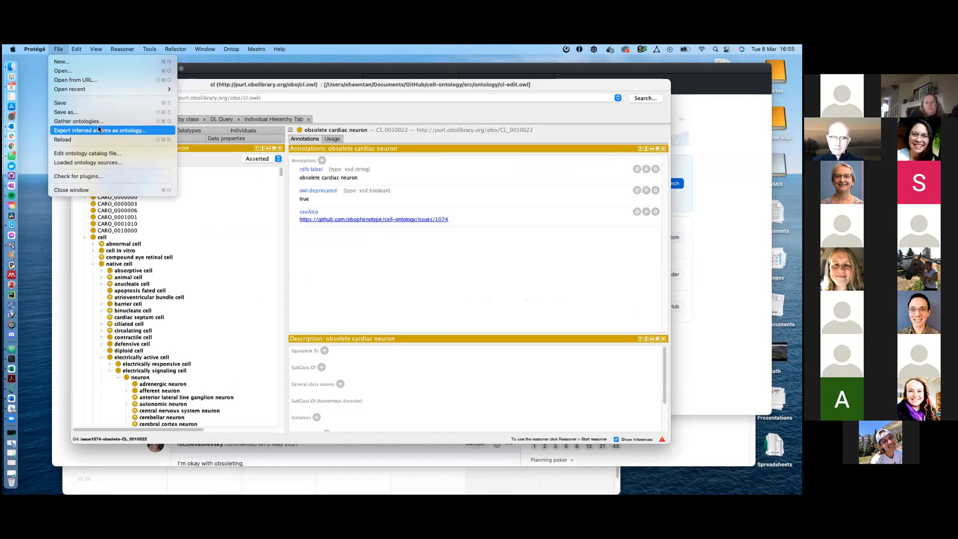
left_click(90, 104)
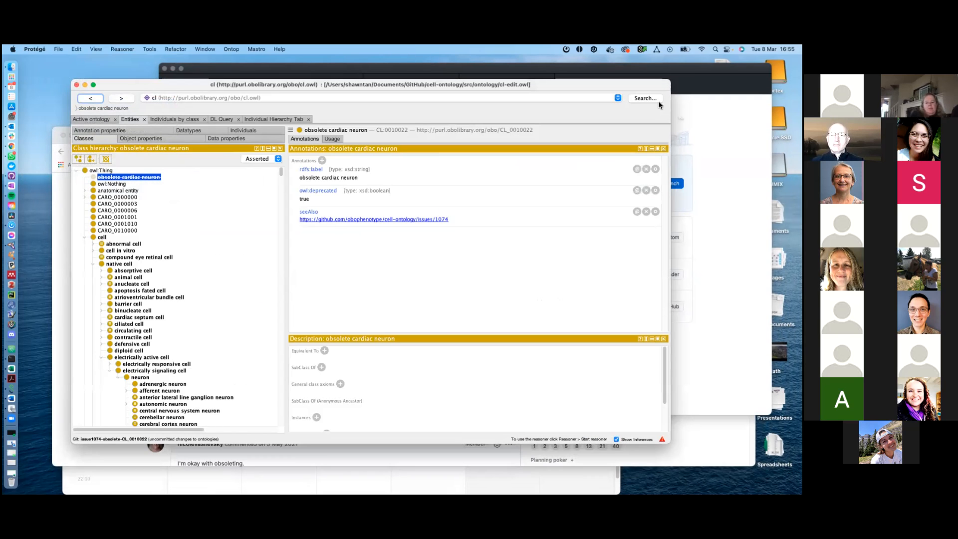
left_click(657, 75)
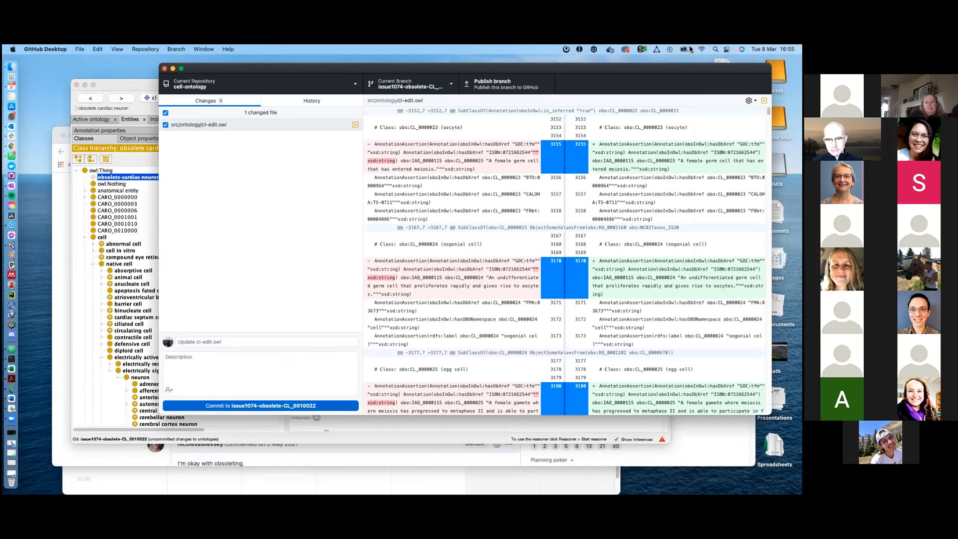
Step: Open Terminal and go to the cell-ontology src/ontology folder with cd ~ and the CL shortcut command
key("super+space")
type("Terminal")
key("Return")
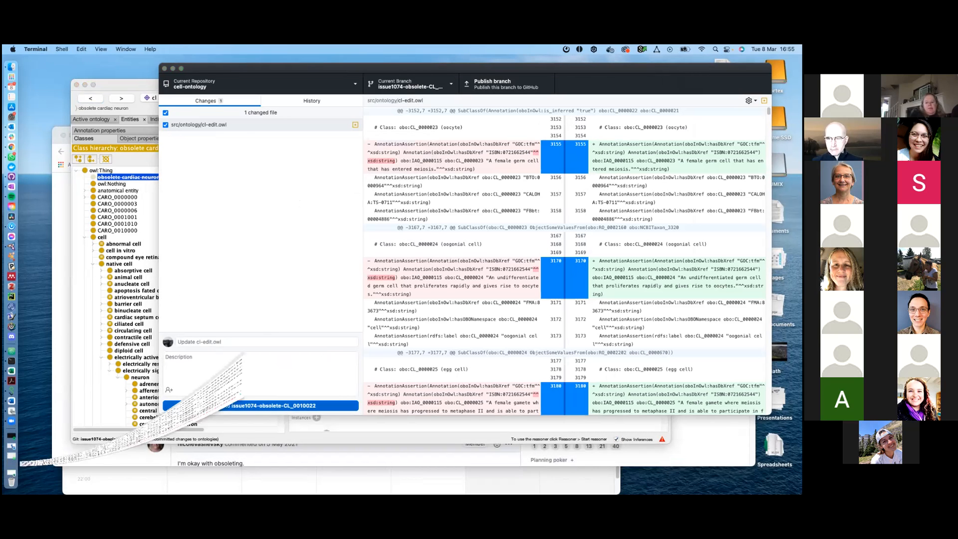
type("cd ~")
key("Return")
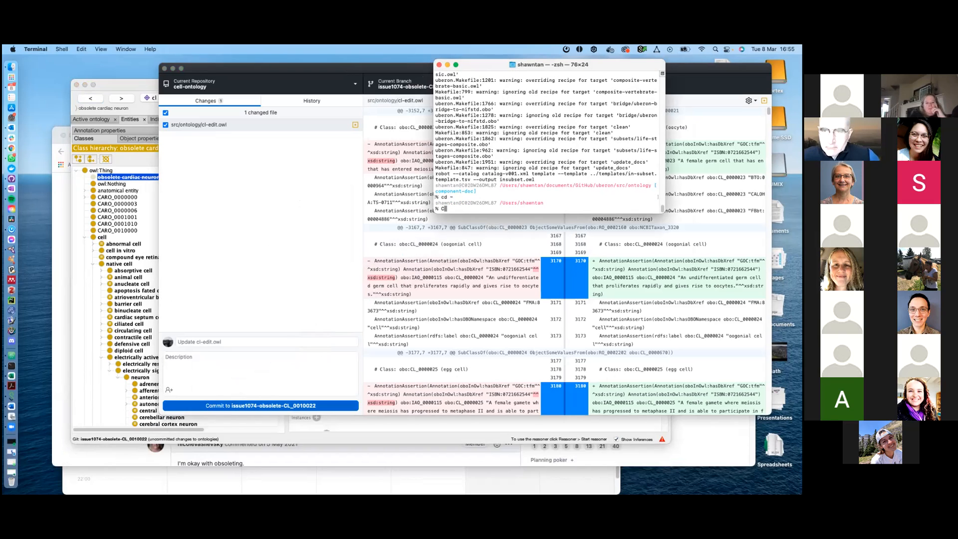
type("CL")
key("Return")
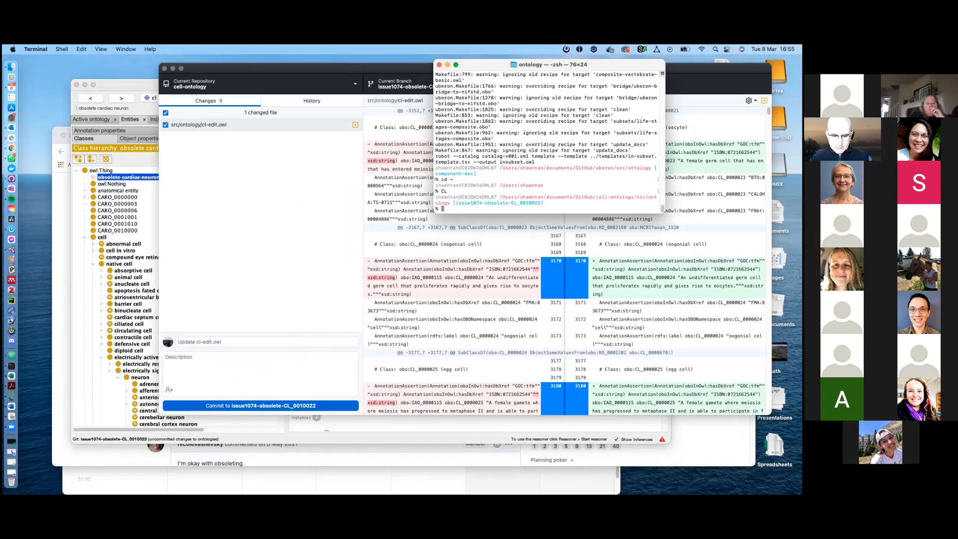
Step: Run sh run.sh make normalise_xsd_string and check the cleaned diff of cl-edit.owl in GitHub Desktop
type("n.sh make ")
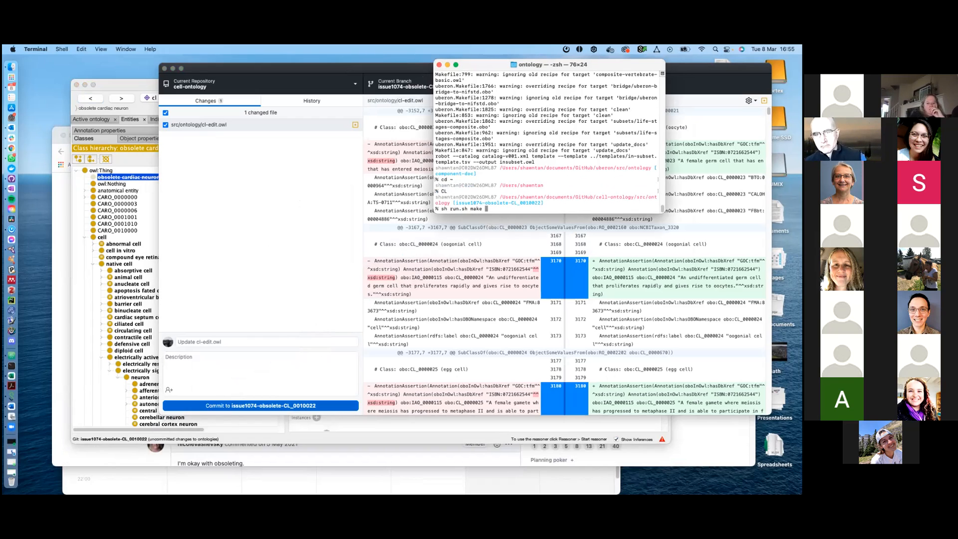
type("normalise_xsd_string")
key("Return")
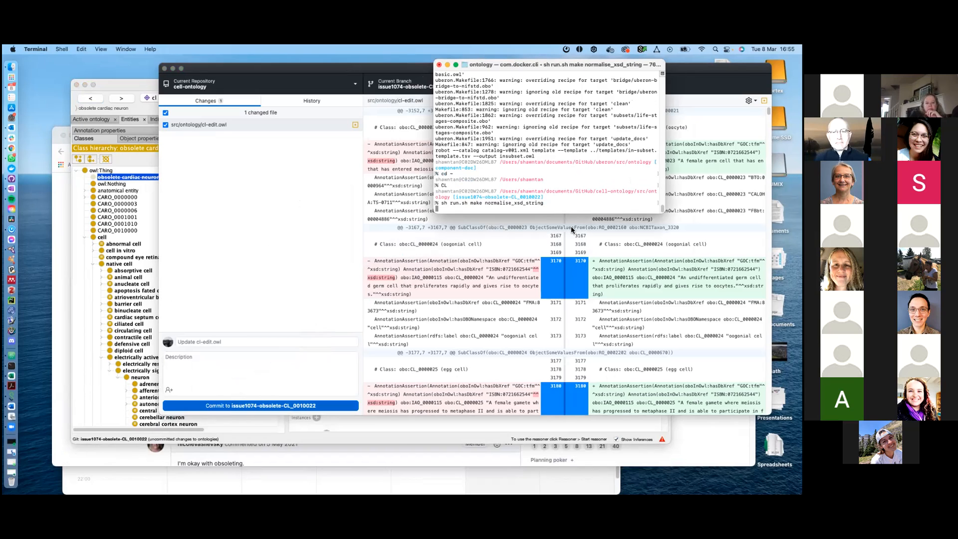
left_click(476, 248)
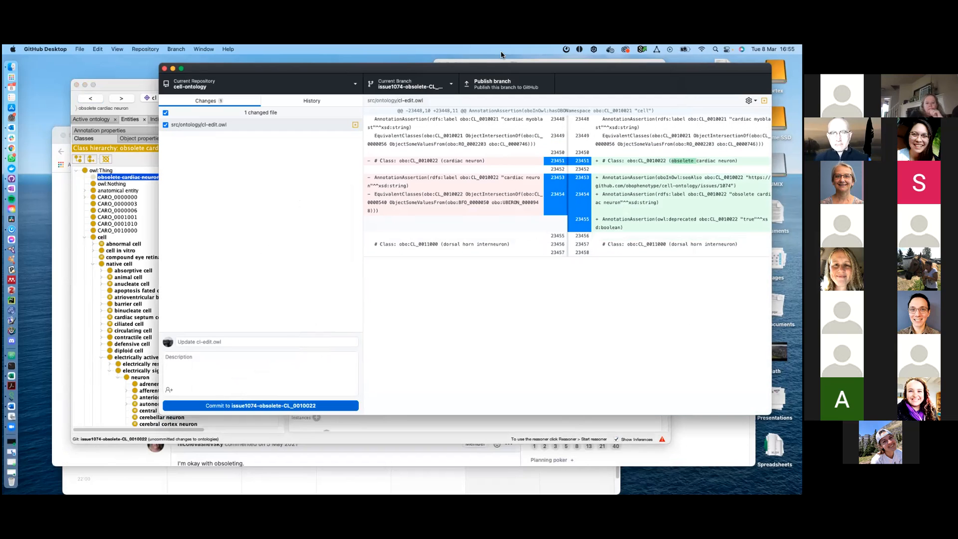
left_click_drag(531, 69, 478, 67)
Step: Reload the changed ontology in Protégé and start an rdfs:comment annotation on the obsolete cardiac neuron class
left_click(501, 439)
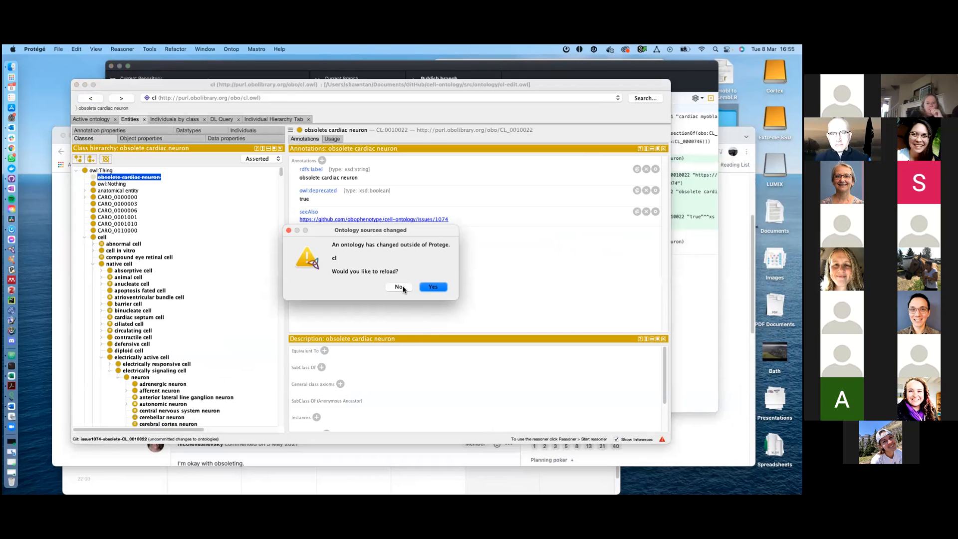
left_click(432, 287)
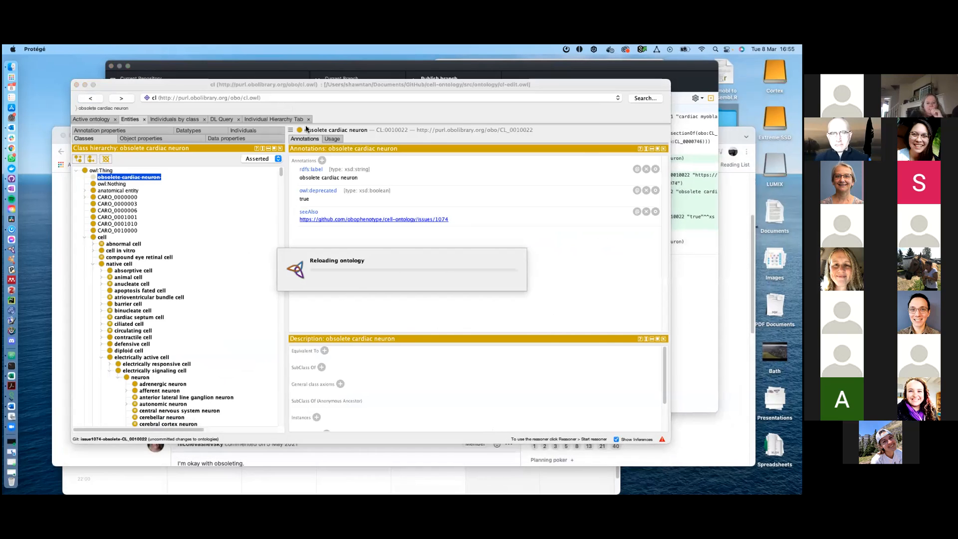
left_click(322, 160)
scroll(358, 230, "up", 5)
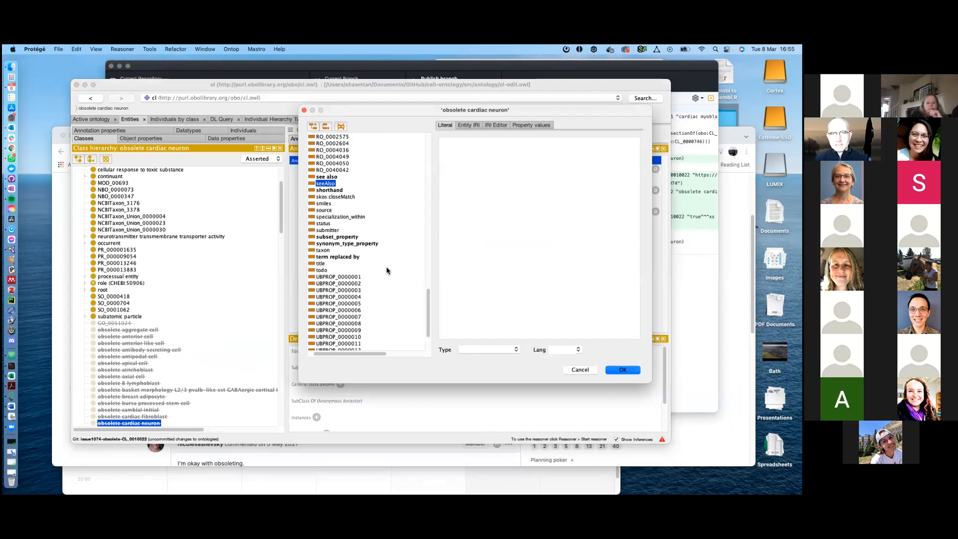
left_click_drag(428, 290, 421, 145)
scroll(349, 199, "down", 10)
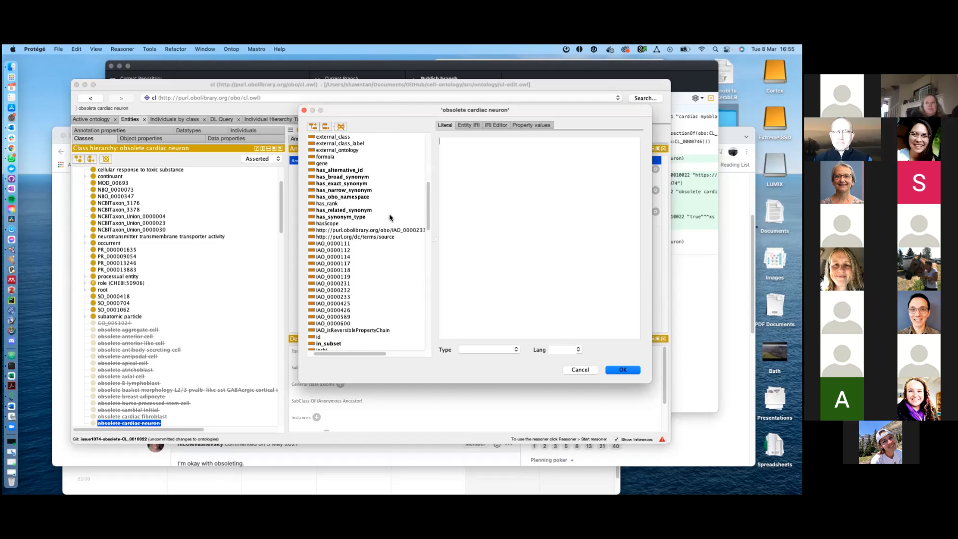
scroll(409, 293, "down", 15)
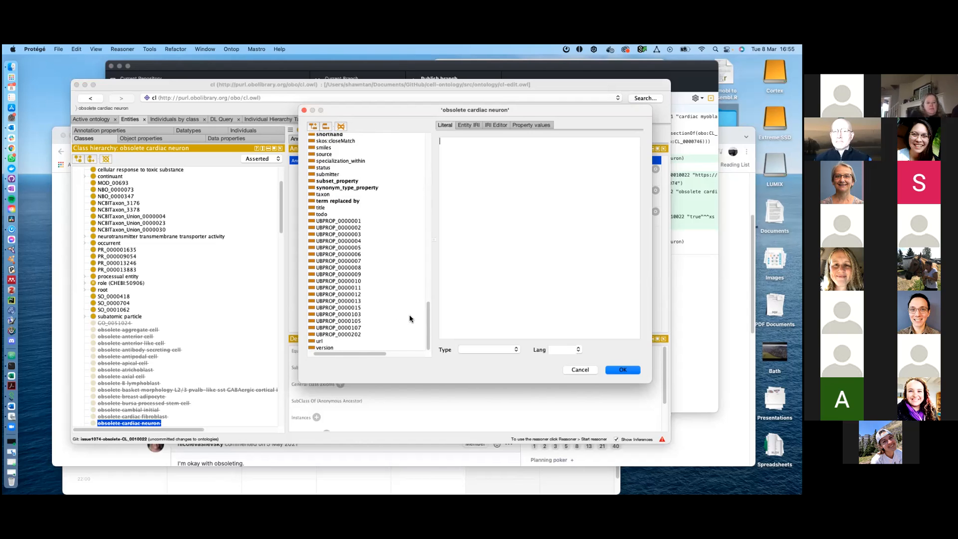
left_click(332, 246)
Step: Switch to Chrome and copy "equivalent to 'neuron' and ('part of' some heart)" from issue #1074
left_click(370, 459)
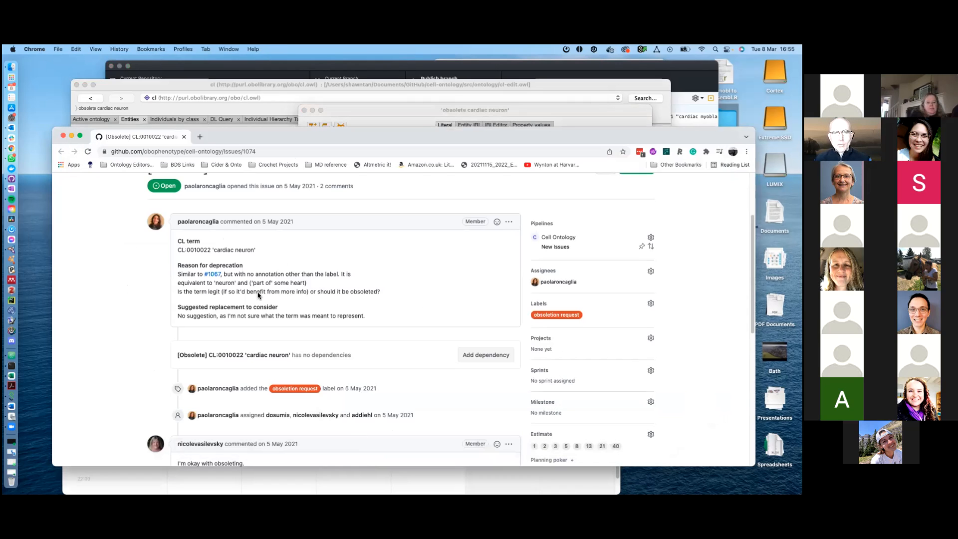
left_click_drag(317, 285, 179, 283)
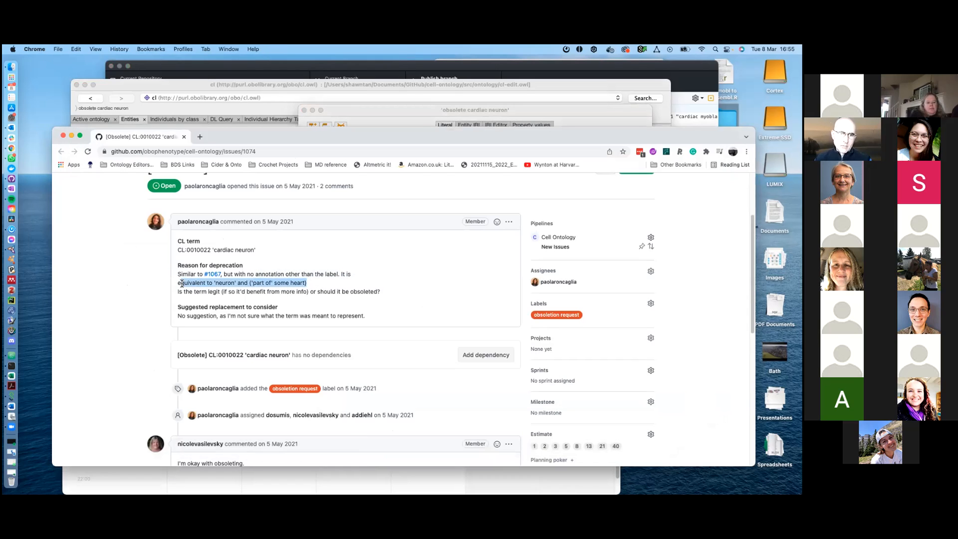
left_click(319, 285)
left_click_drag(306, 282, 178, 283)
key("super+c")
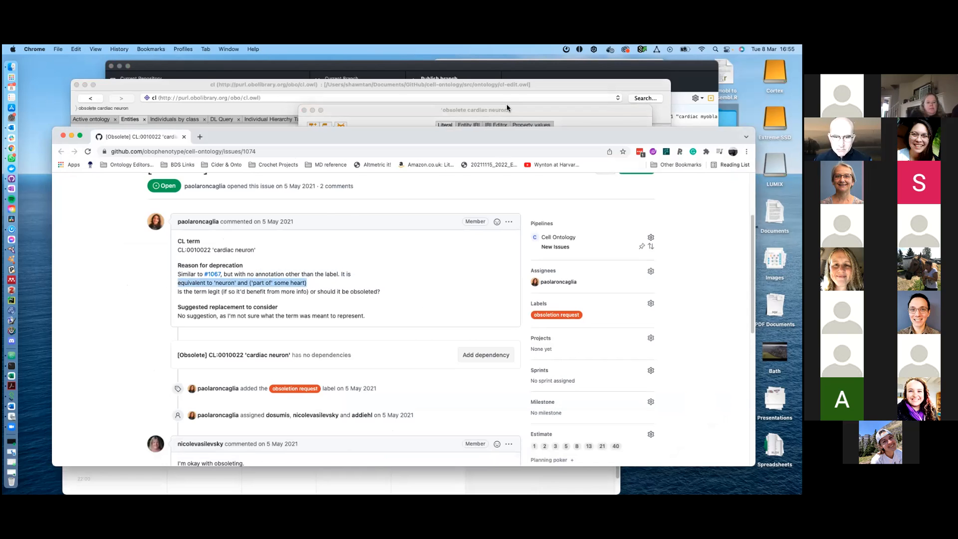
Step: Switch to Protégé and add the comment "This class is equivalent to 'neuron' and ('part of' some heart)"
left_click(507, 105)
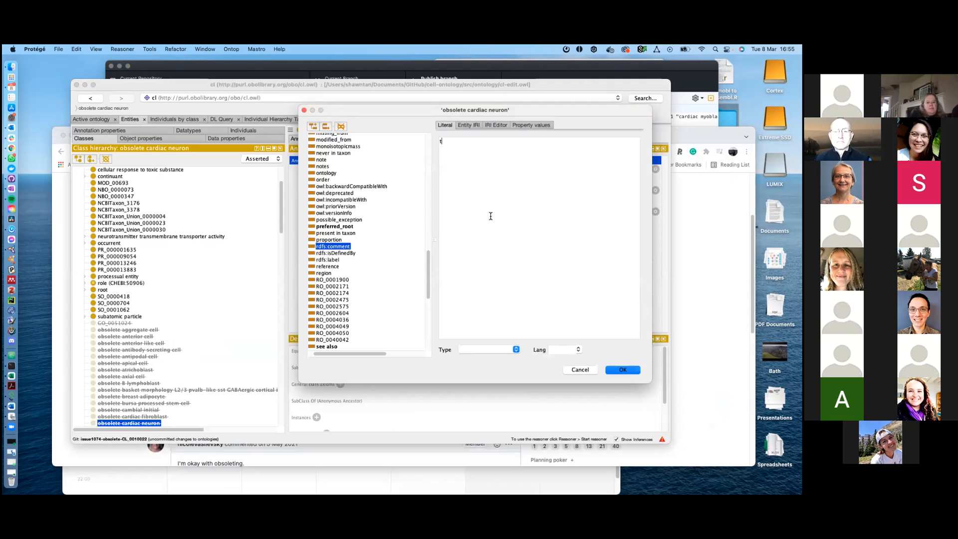
key("BackSpace")
key("BackSpace")
key("BackSpace")
key("BackSpace")
key("BackSpace")
type("This class is")
key("super+v")
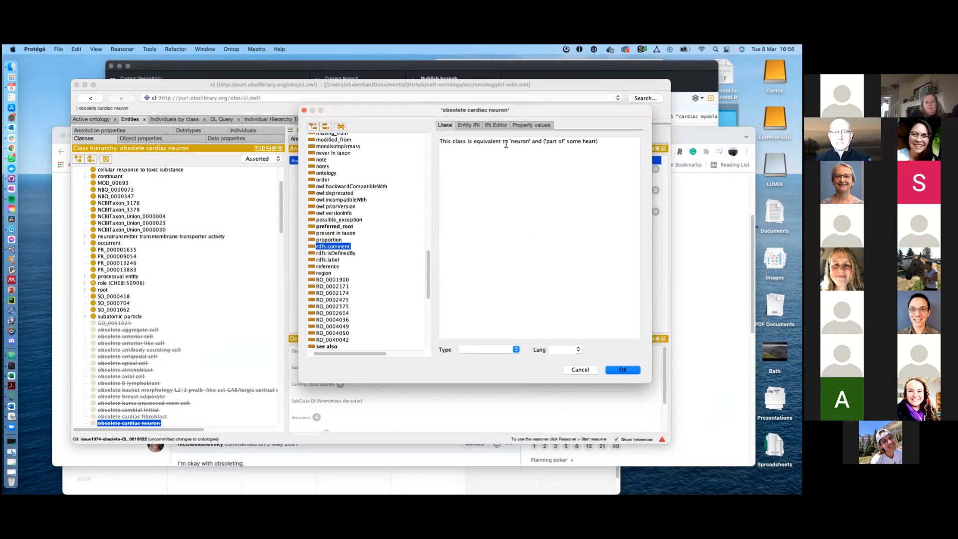
left_click(623, 370)
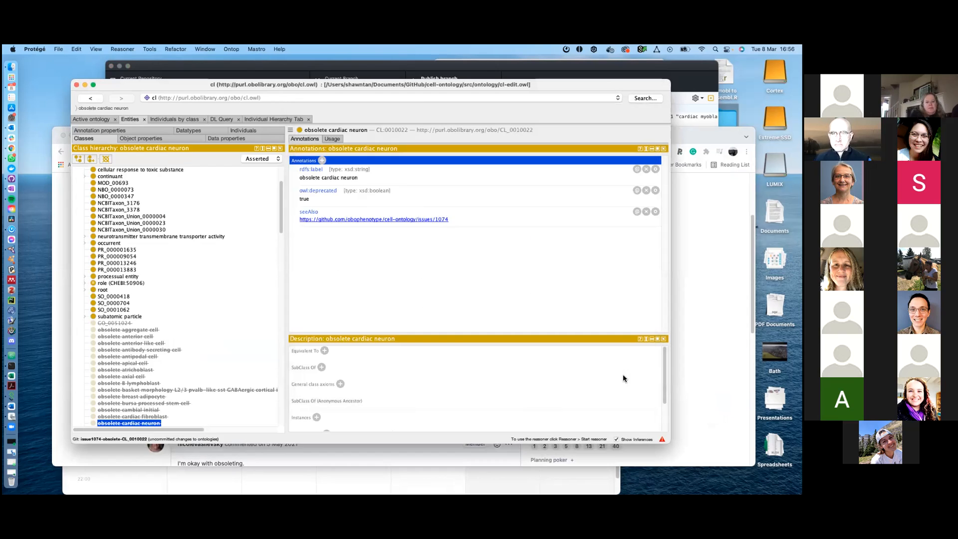
Step: Save the ontology and display the usages of the obsolete cardiac neuron class
left_click(60, 49)
left_click(95, 102)
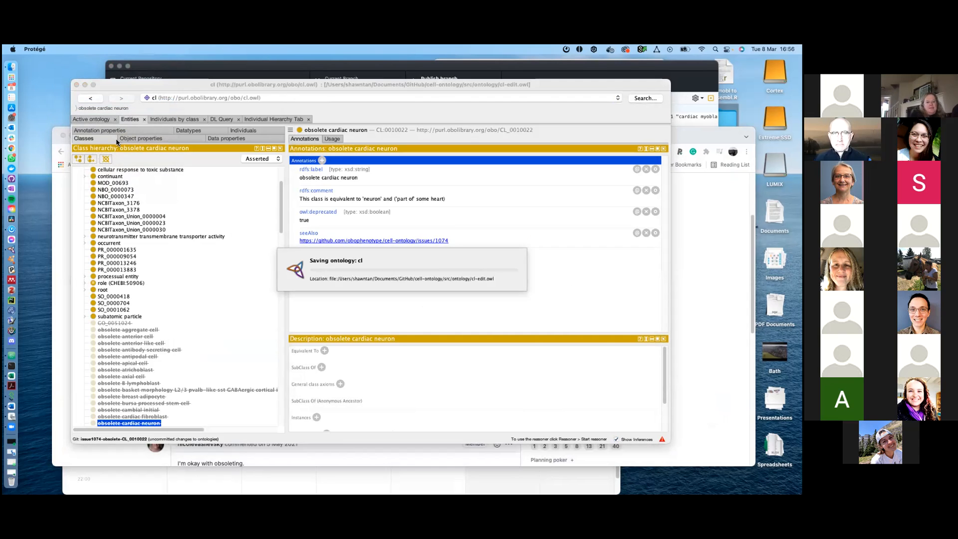
left_click_drag(609, 83, 565, 140)
left_click(309, 181)
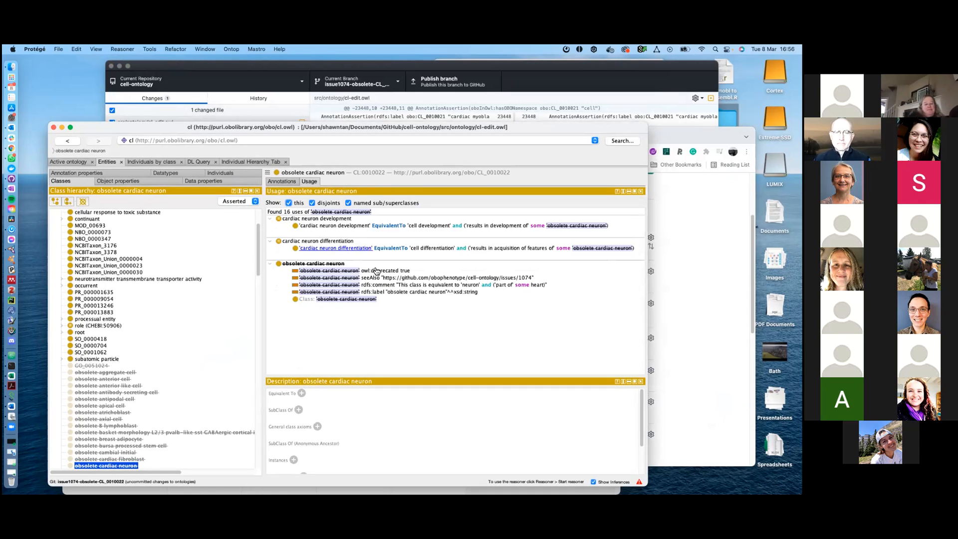
Step: Switch to Terminal, rerun sh run.sh make normalise_xsd_string, and reload the changed ontology in Protégé
left_click(598, 62)
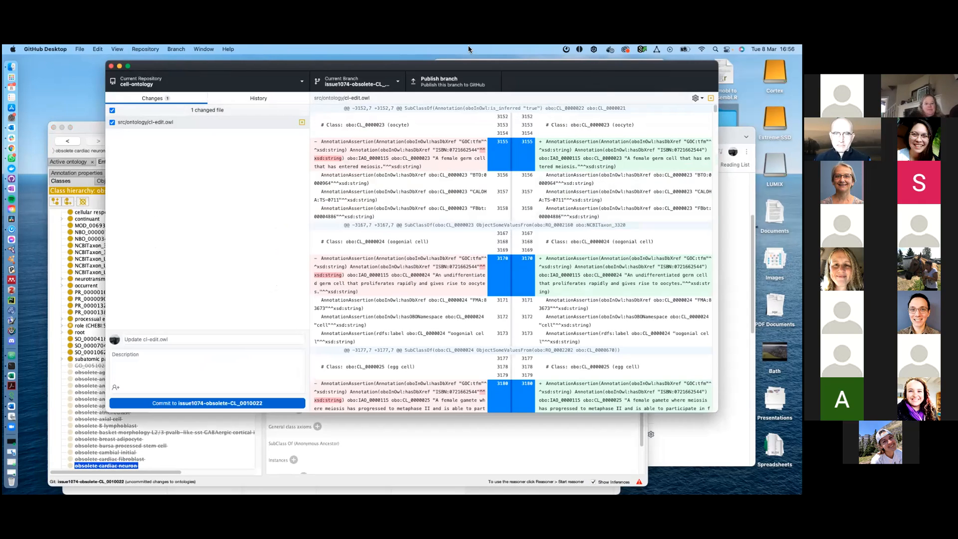
key("super+space")
type("term")
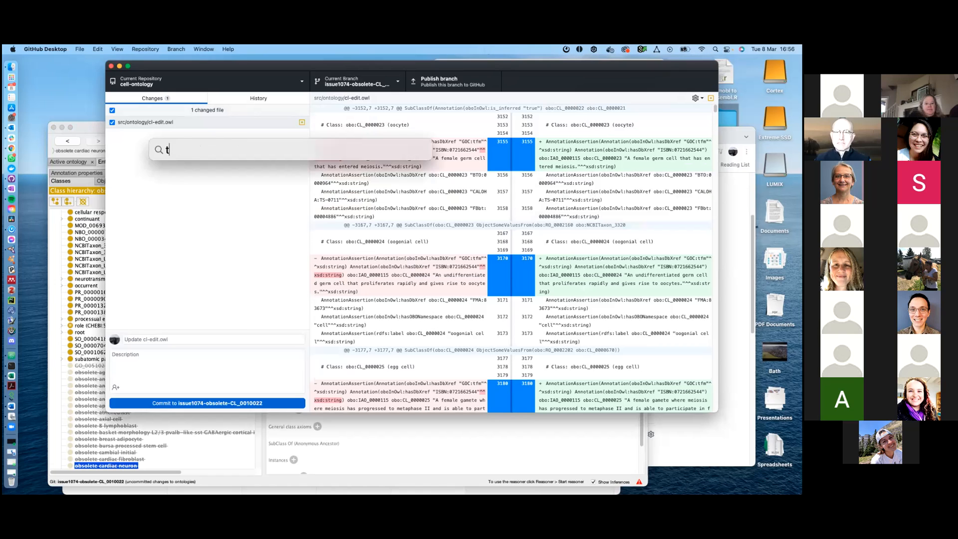
key("Return")
key("Up")
key("Return")
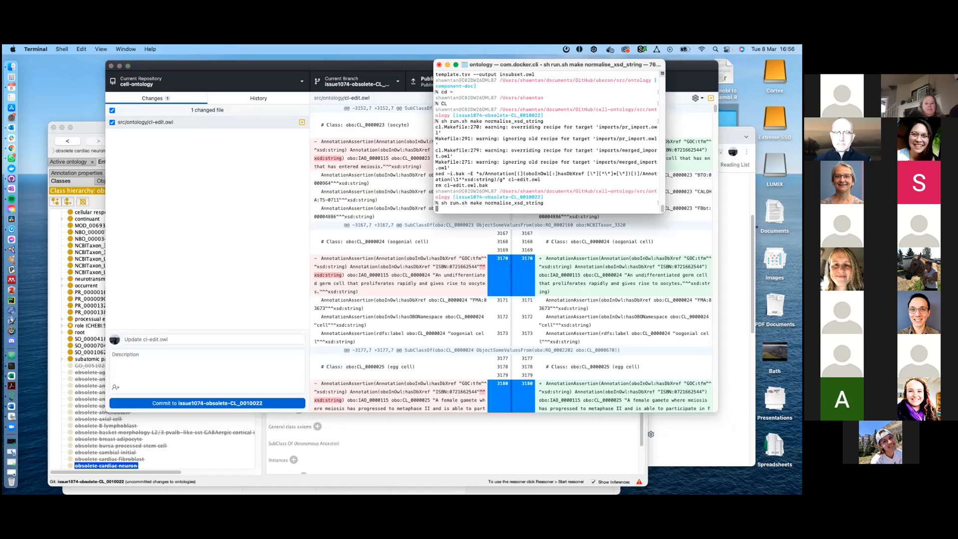
left_click(396, 430)
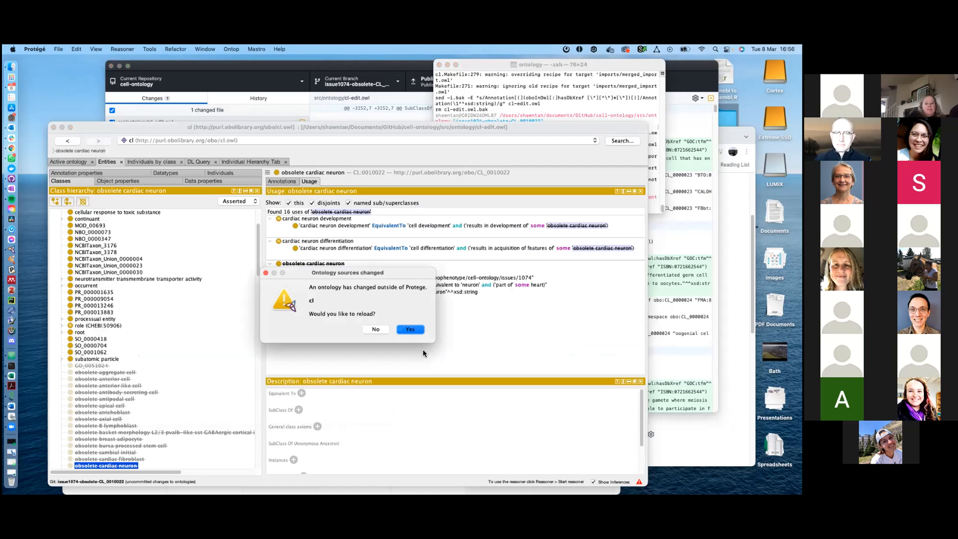
left_click(376, 330)
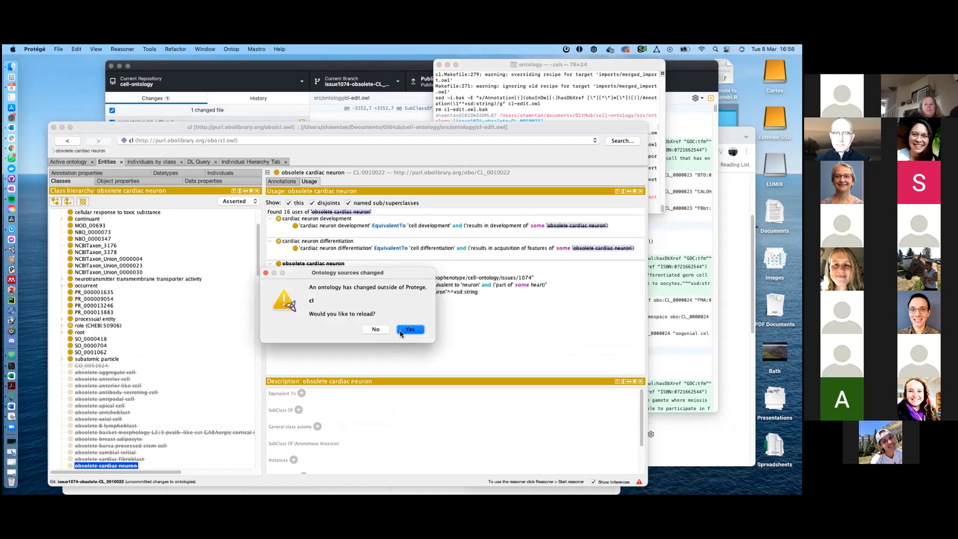
Step: Switch to GitHub Desktop and commit the cl-edit.owl change with the summary "obsolete cardiac neuron" and the description "Fixes #1074"
left_click(277, 70)
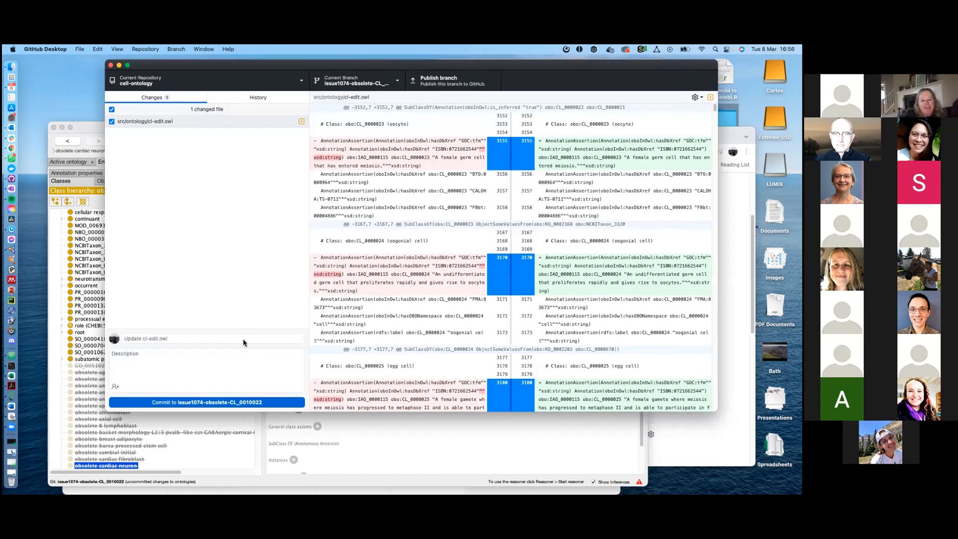
left_click(243, 339)
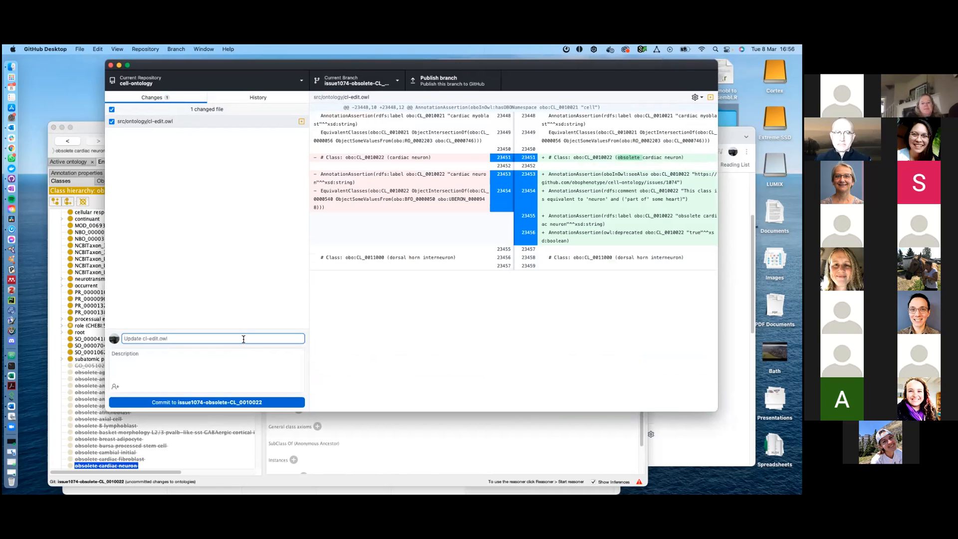
type("obsolete cardiac neuron")
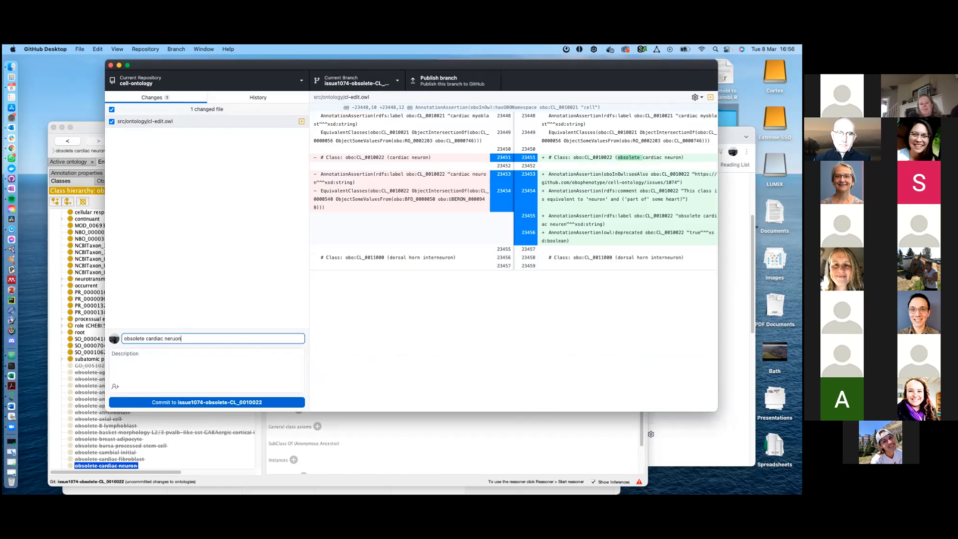
left_click(271, 482)
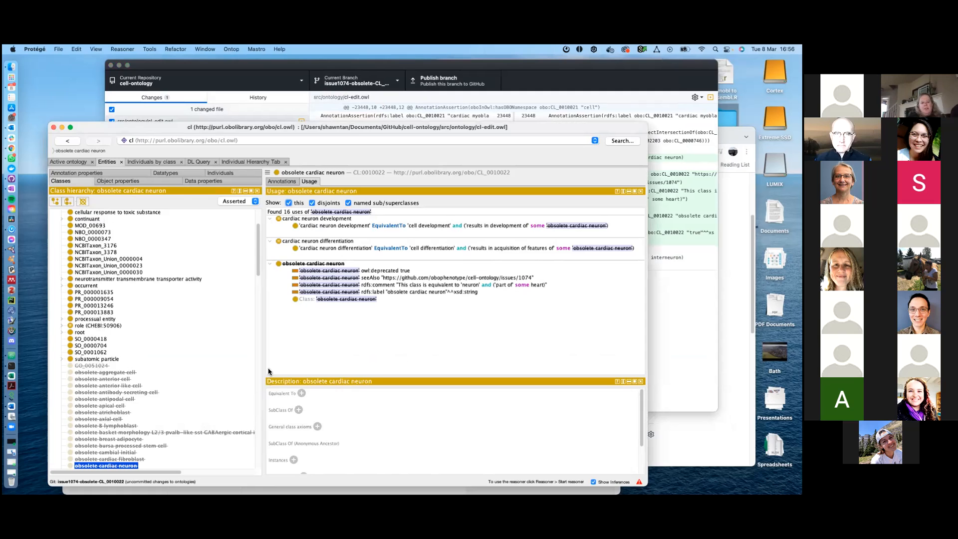
left_click(282, 74)
left_click(180, 374)
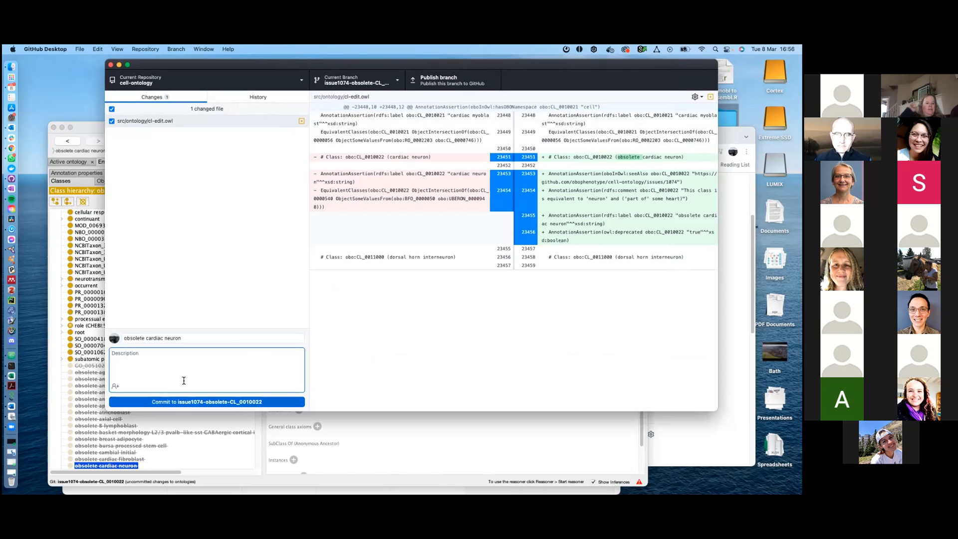
type("Fixes")
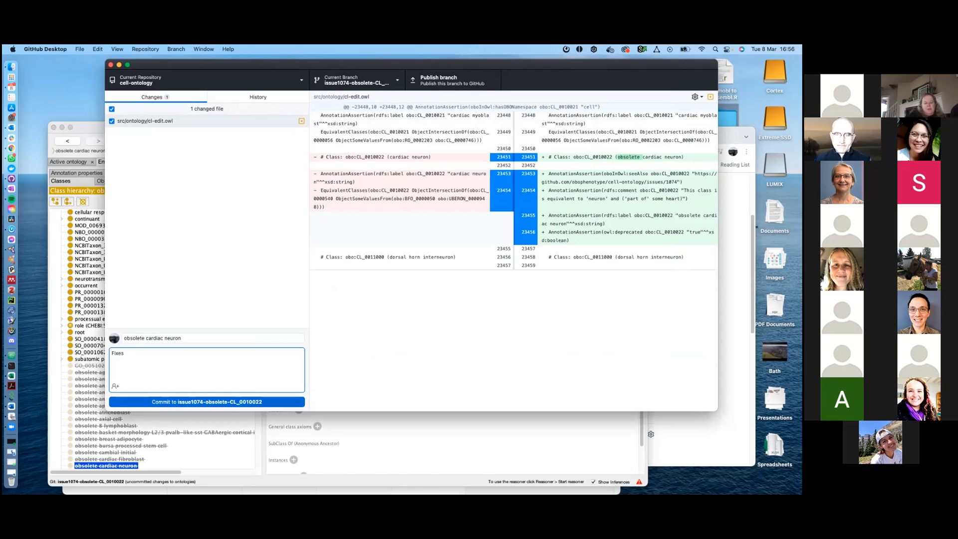
type(" #1074")
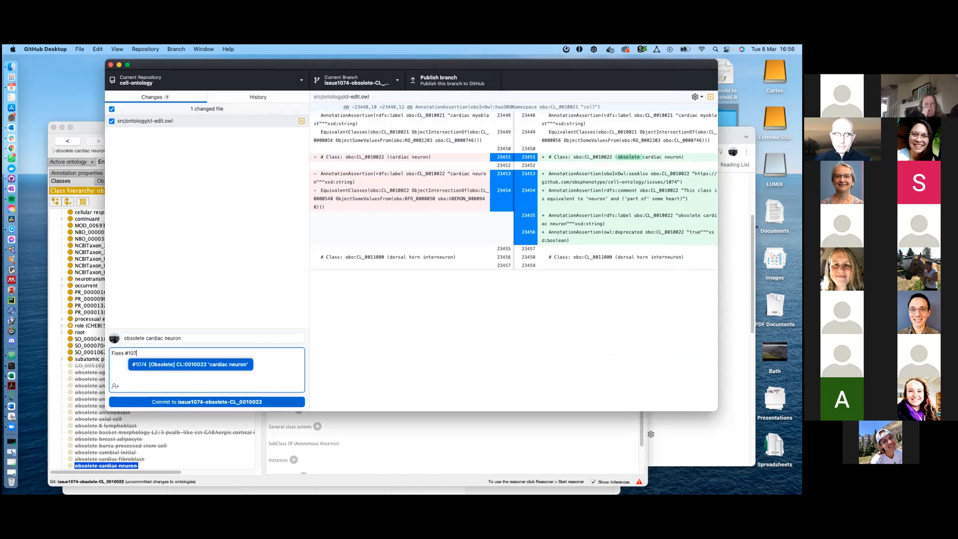
left_click(177, 370)
left_click(189, 401)
Step: Publish the issue1074-obsolete-CL_0010022 branch and start a pull request for it in Chrome
left_click(589, 184)
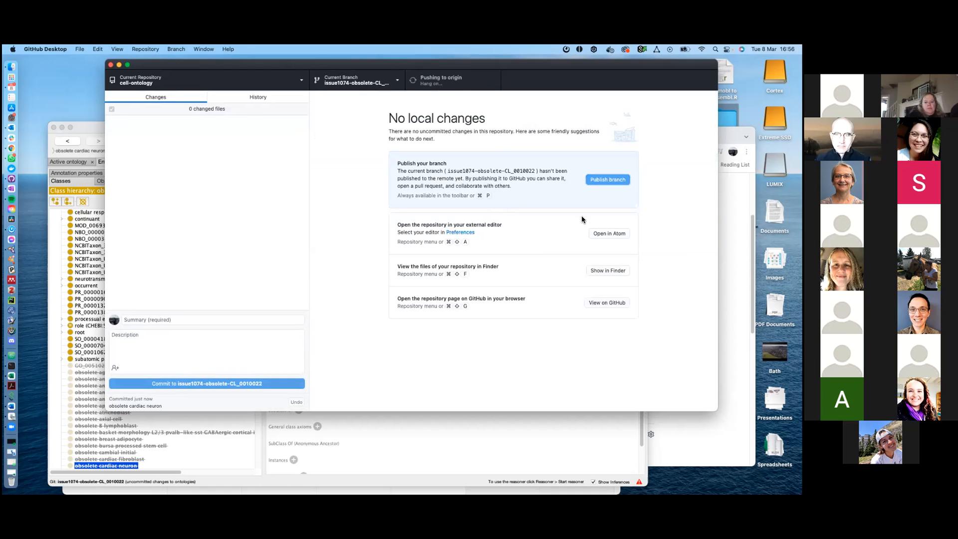
left_click(599, 181)
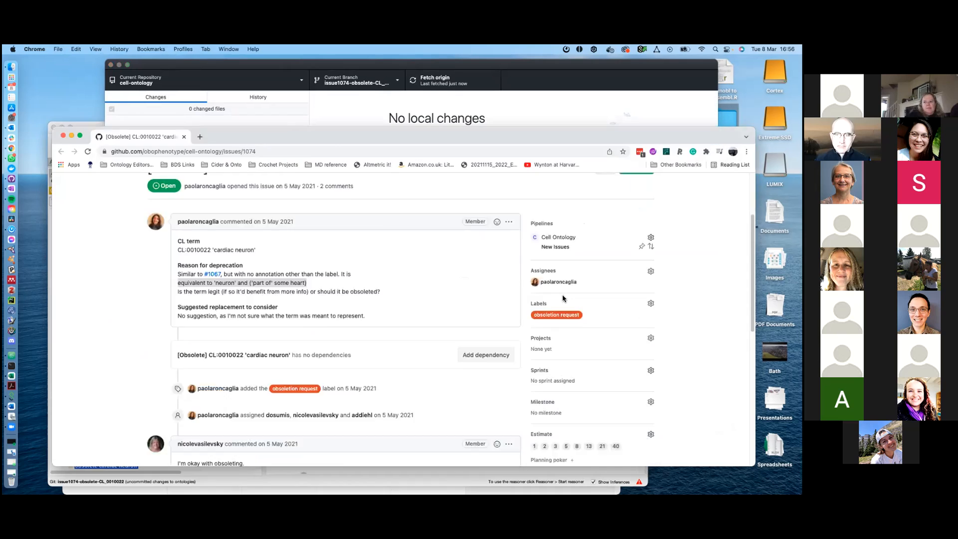
Step: Switch to Protégé, capture the cardiac neuron development and differentiation usages as a screenshot, and attach it to the pull request description in Chrome
left_click(457, 484)
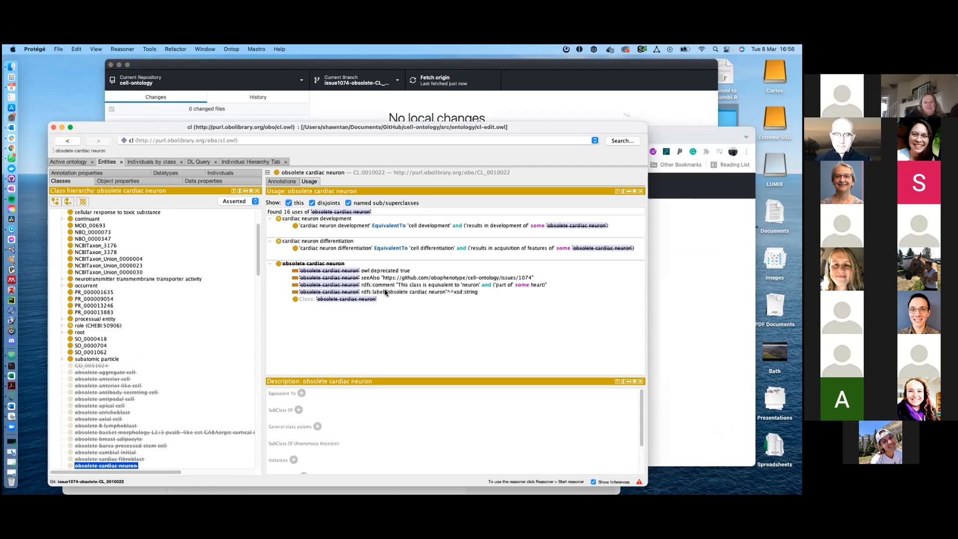
key("super+shift+4")
left_click_drag(265, 205, 648, 261)
left_click(669, 324)
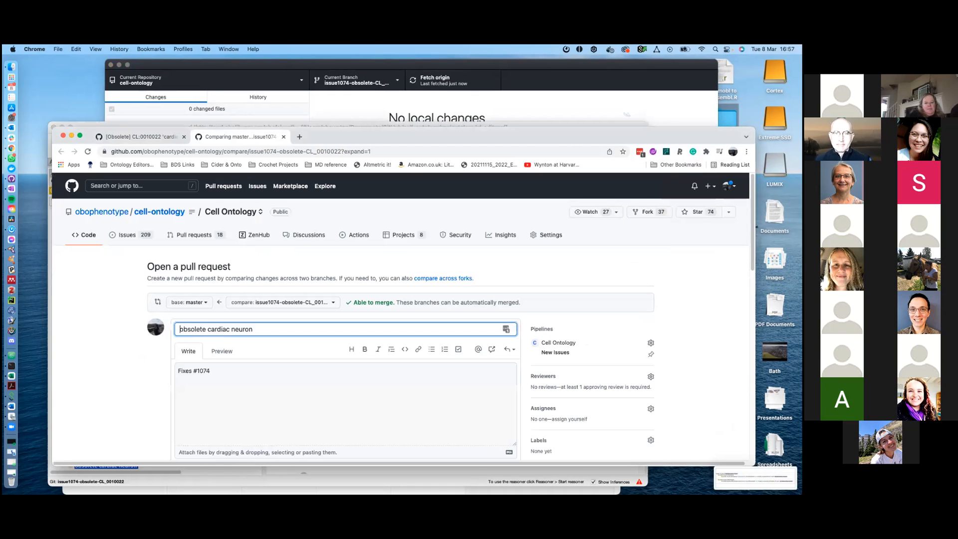
left_click_drag(377, 446, 272, 399)
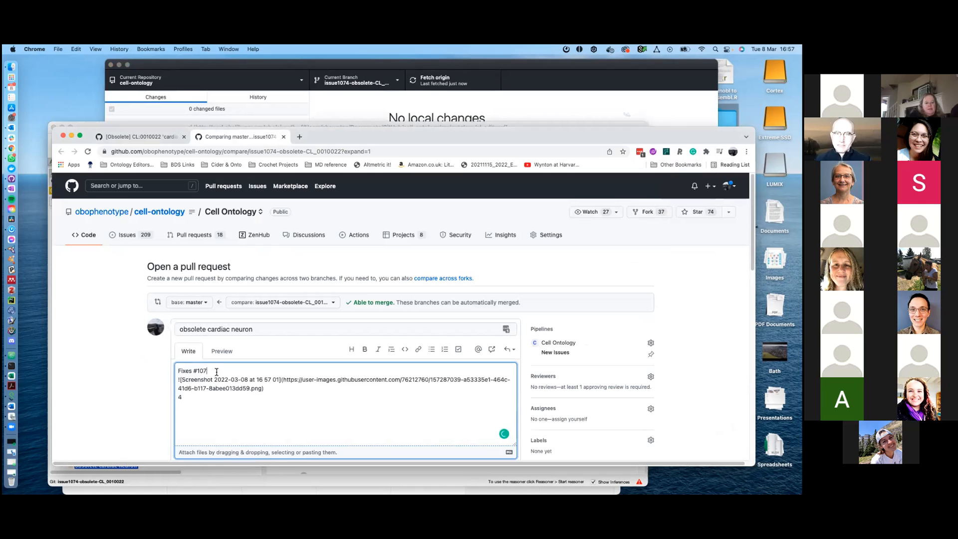
Step: Add the line "Note: 2 GO terms use this - should we be obsoleting?" above the screenshot in the pull request description
type("Note: ")
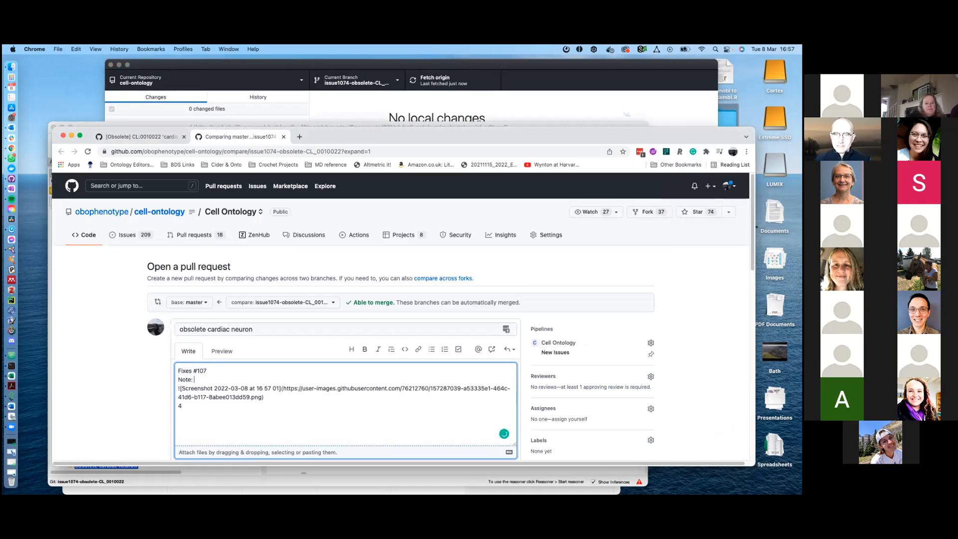
type("2 GO terms use this")
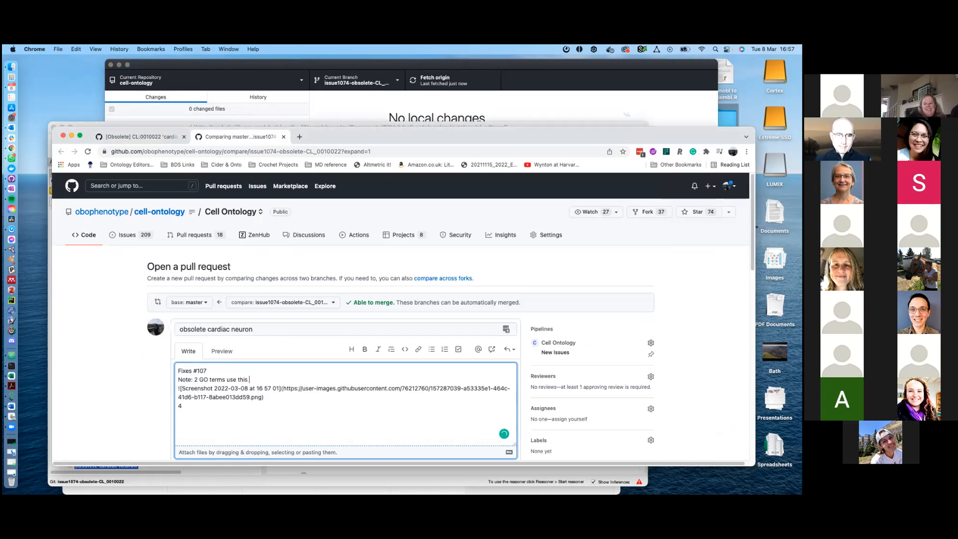
type(" - should we be obsoleting?")
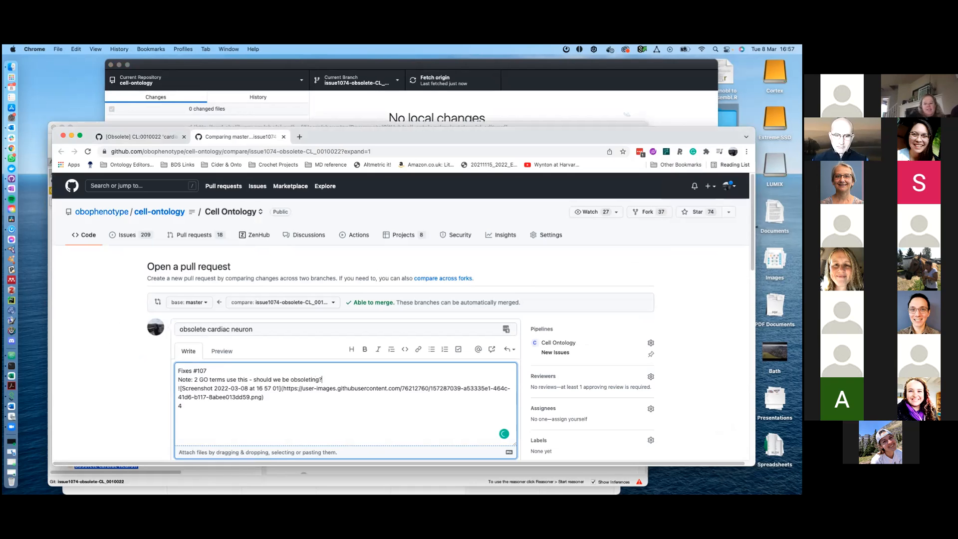